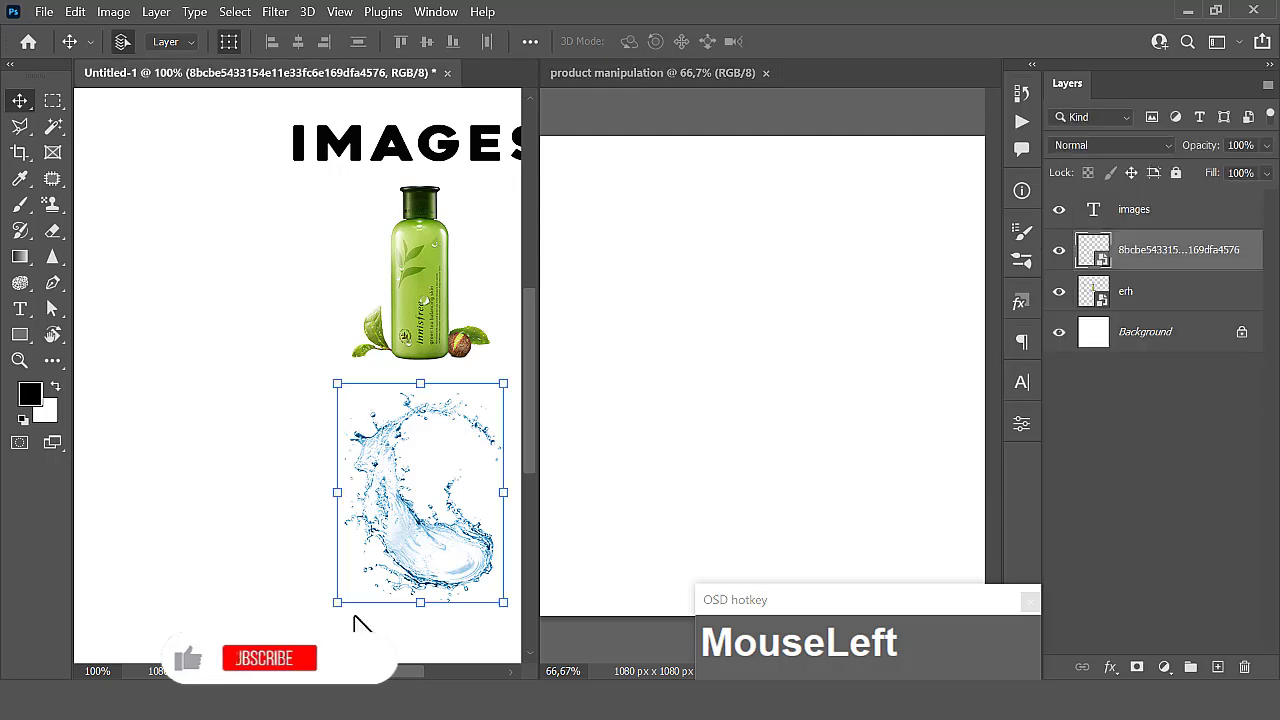
- Give the product manipulation document a wider share of the split workspace, keeping the bottle and splash source images in view
scroll(356, 612, right, 5)
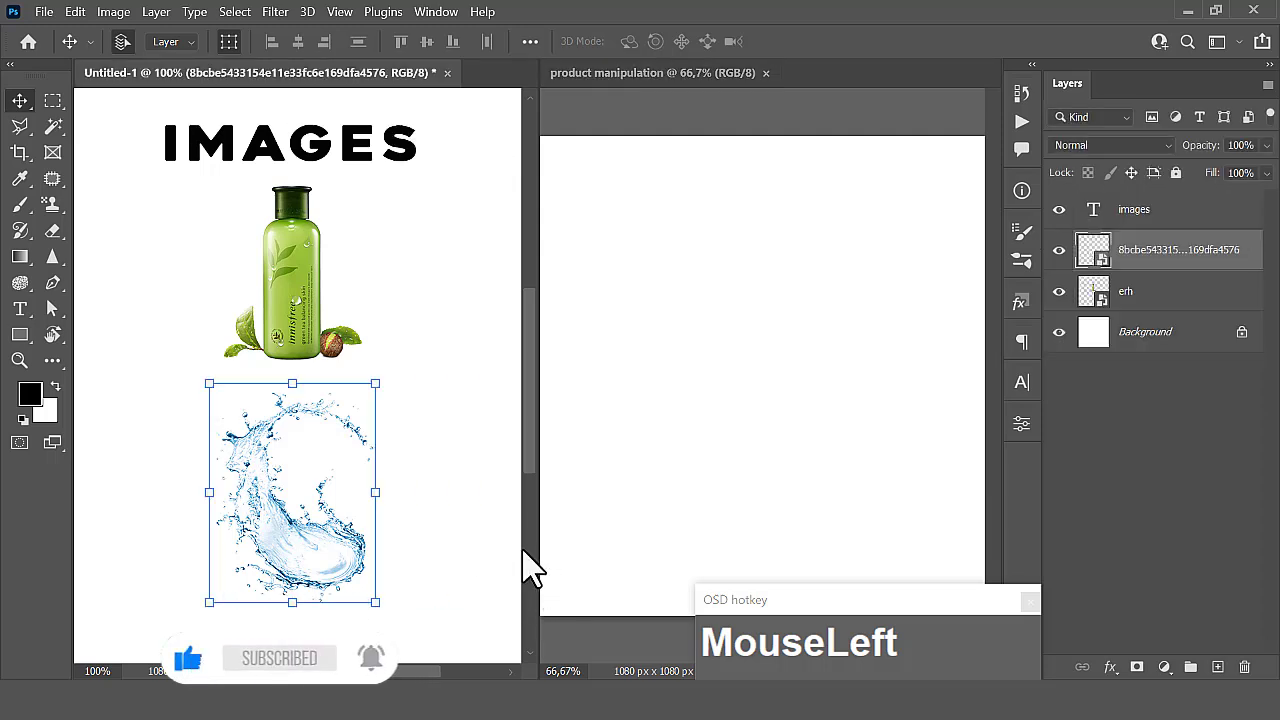
click(727, 445)
scroll(727, 445, down, 1)
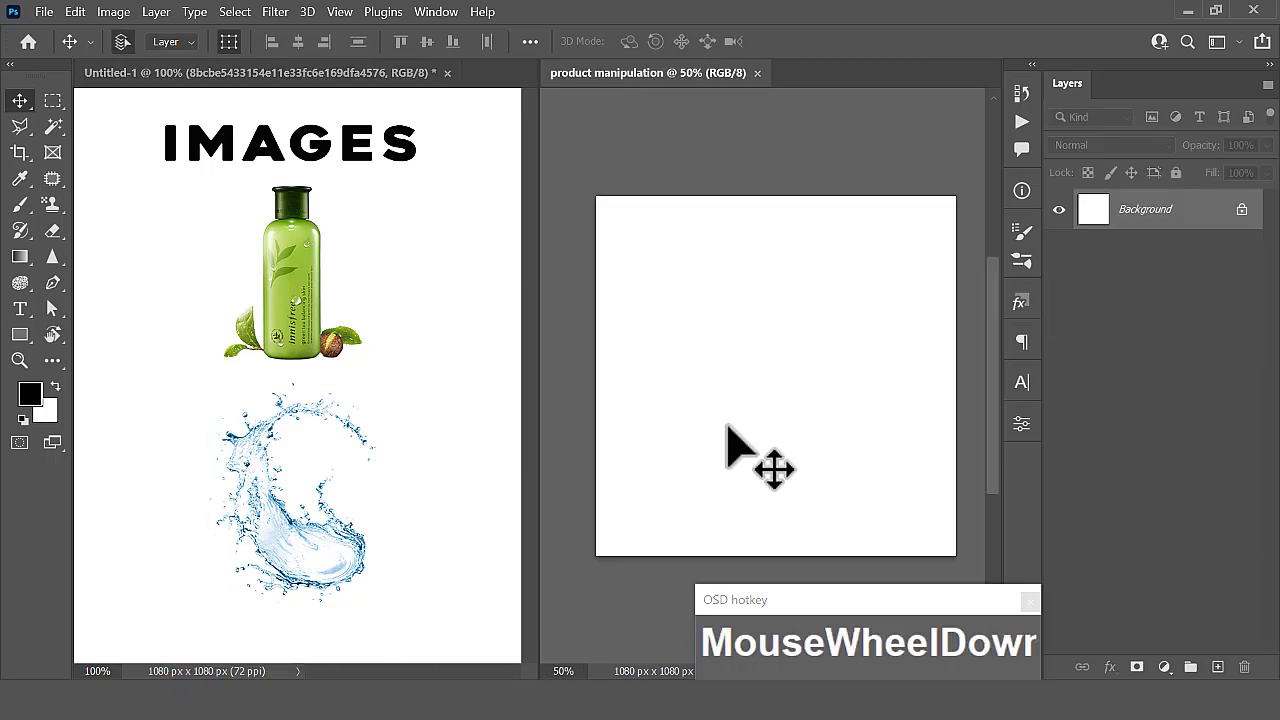
drag(534, 451, 412, 449)
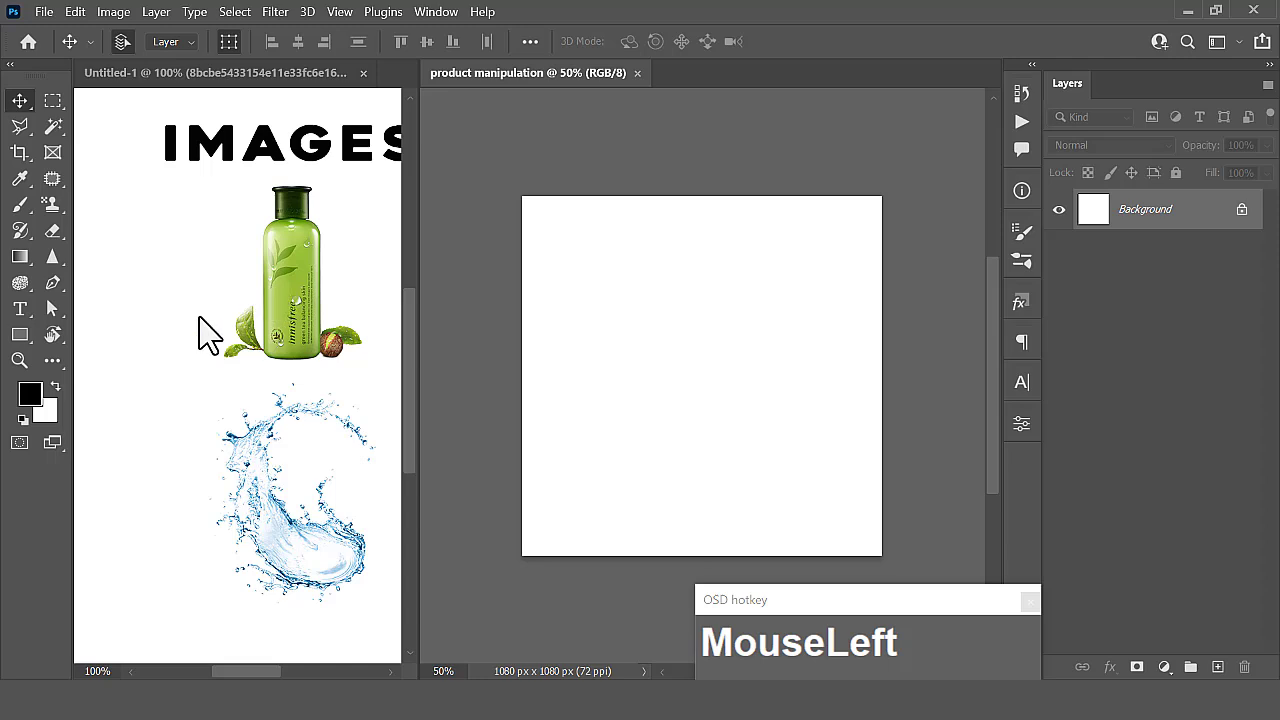
scroll(209, 334, left, 1)
scroll(209, 334, right, 3)
drag(225, 330, 693, 382)
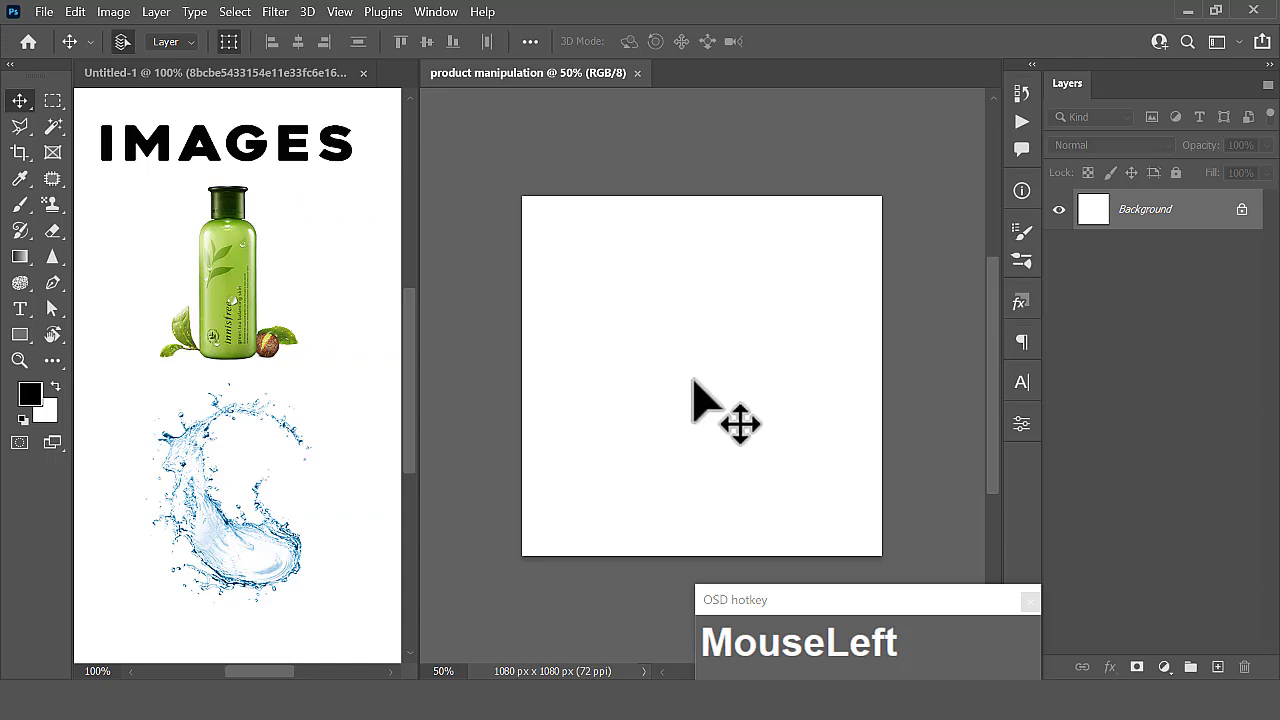
- Copy the green bottle image from the Untitled-1 document onto the product manipulation canvas
scroll(693, 381, down, 1)
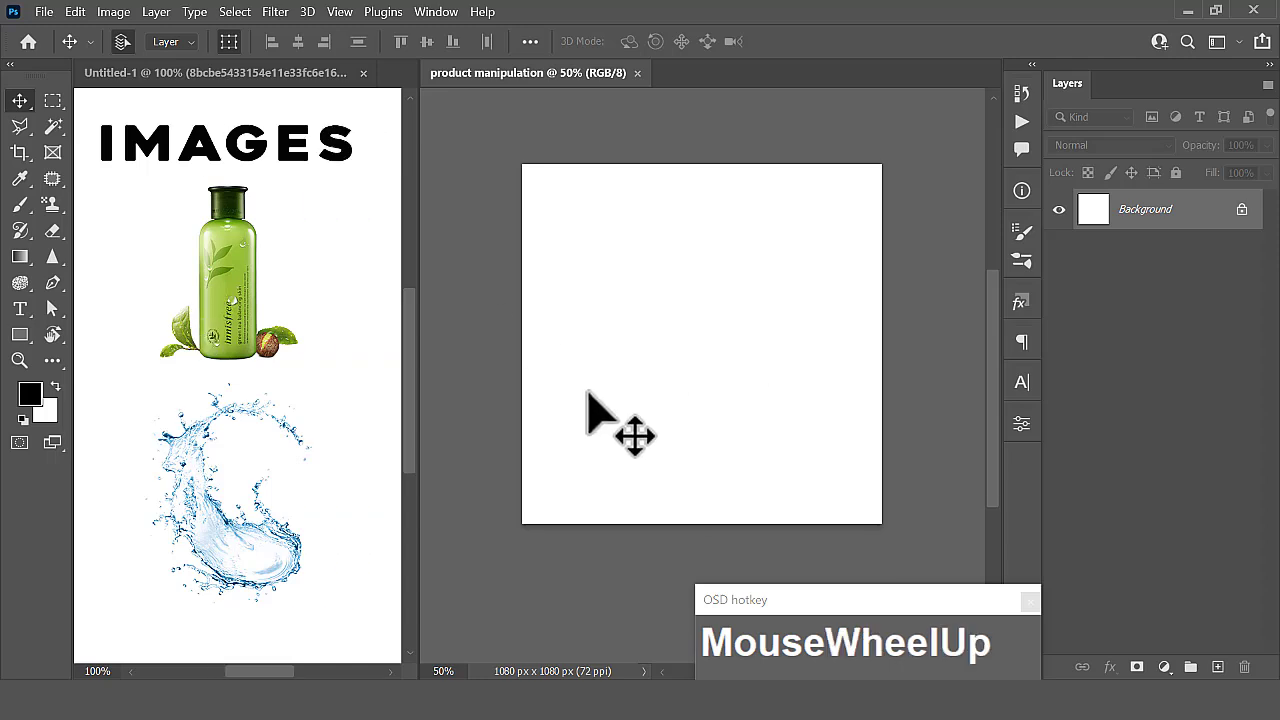
key(ctrl+plus)
scroll(587, 393, up, 1)
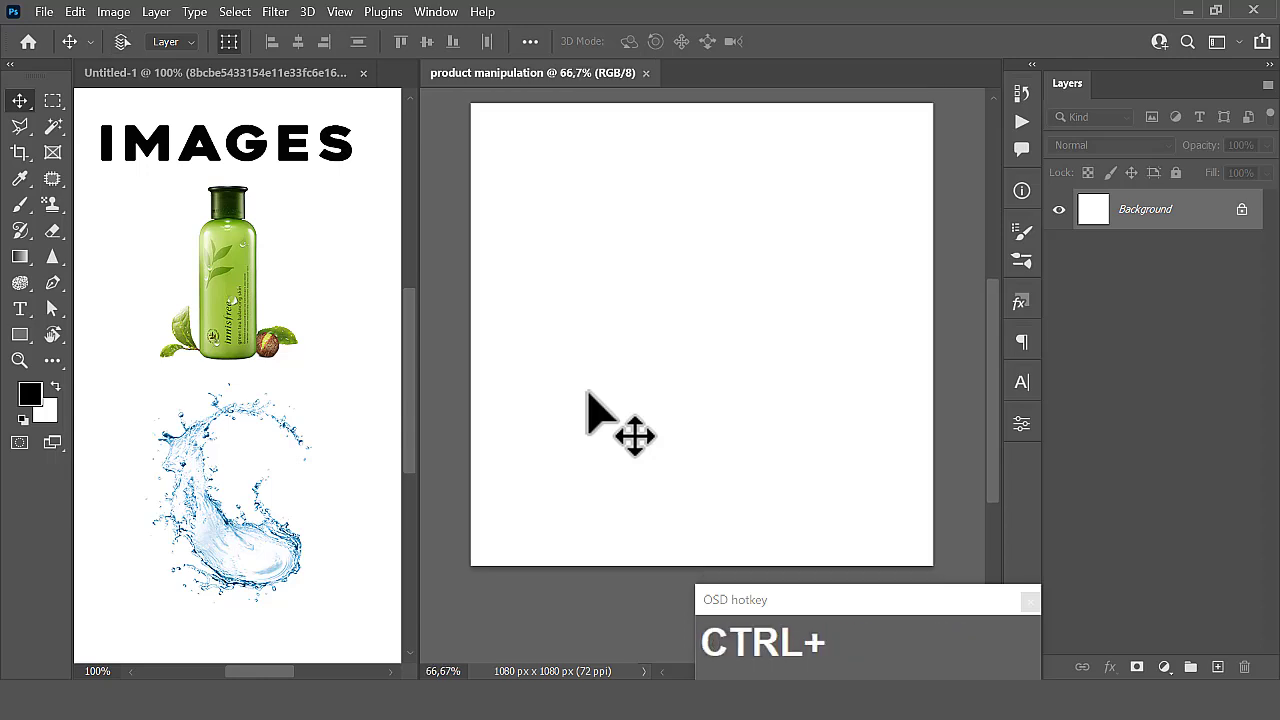
key(ctrl+minus)
click(641, 380)
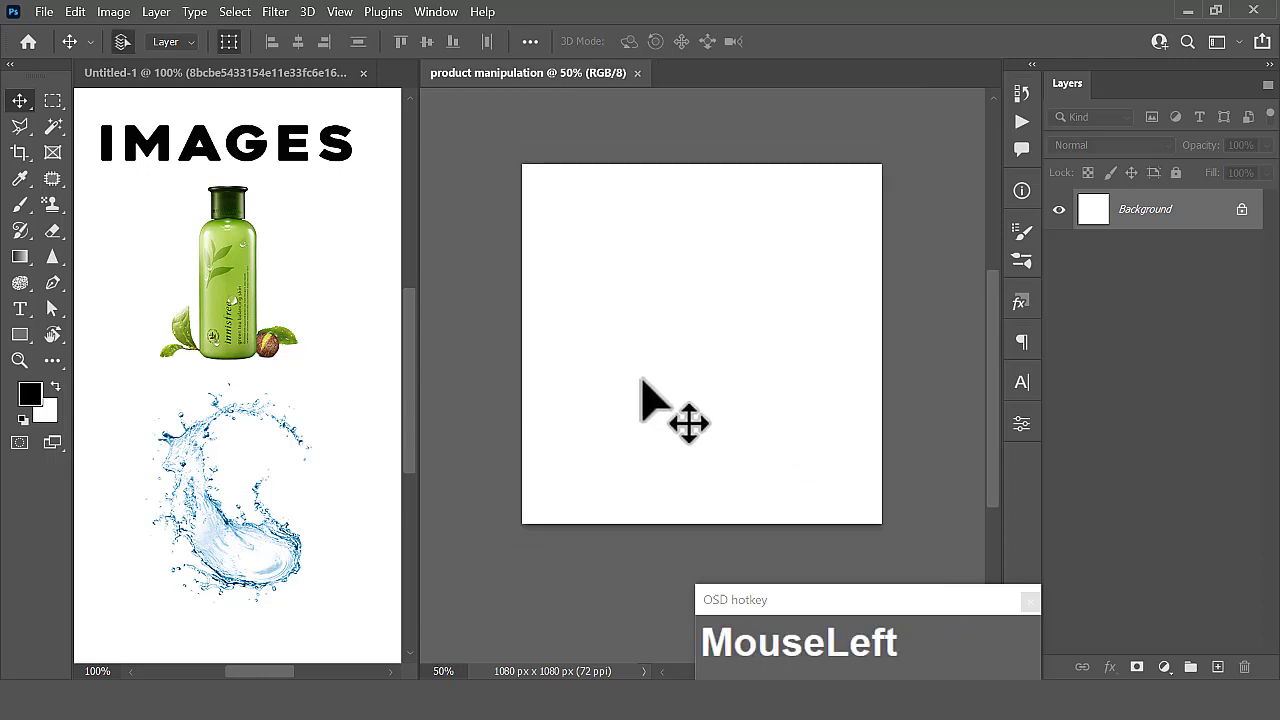
click(226, 329)
click(225, 315)
drag(222, 299, 706, 350)
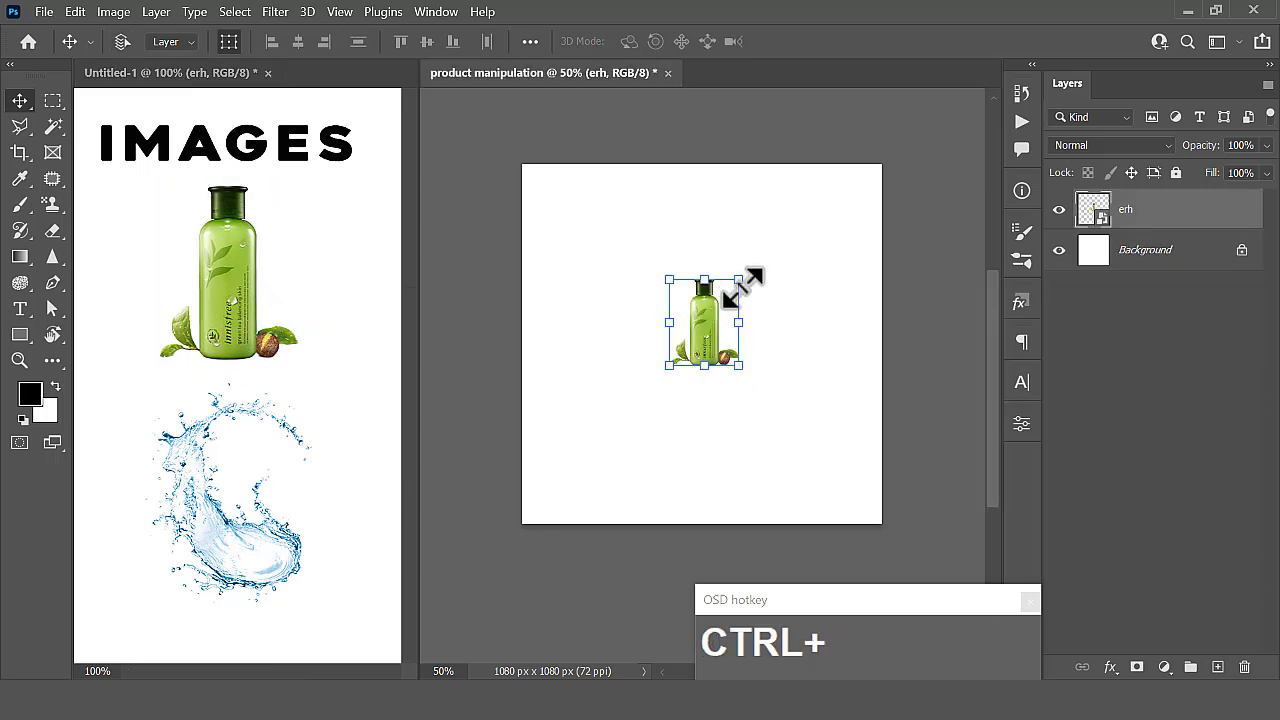
- Scale the bottle proportionally to about 225.5% and position it near the middle of the canvas
key(ctrl+t)
drag(773, 258, 855, 171)
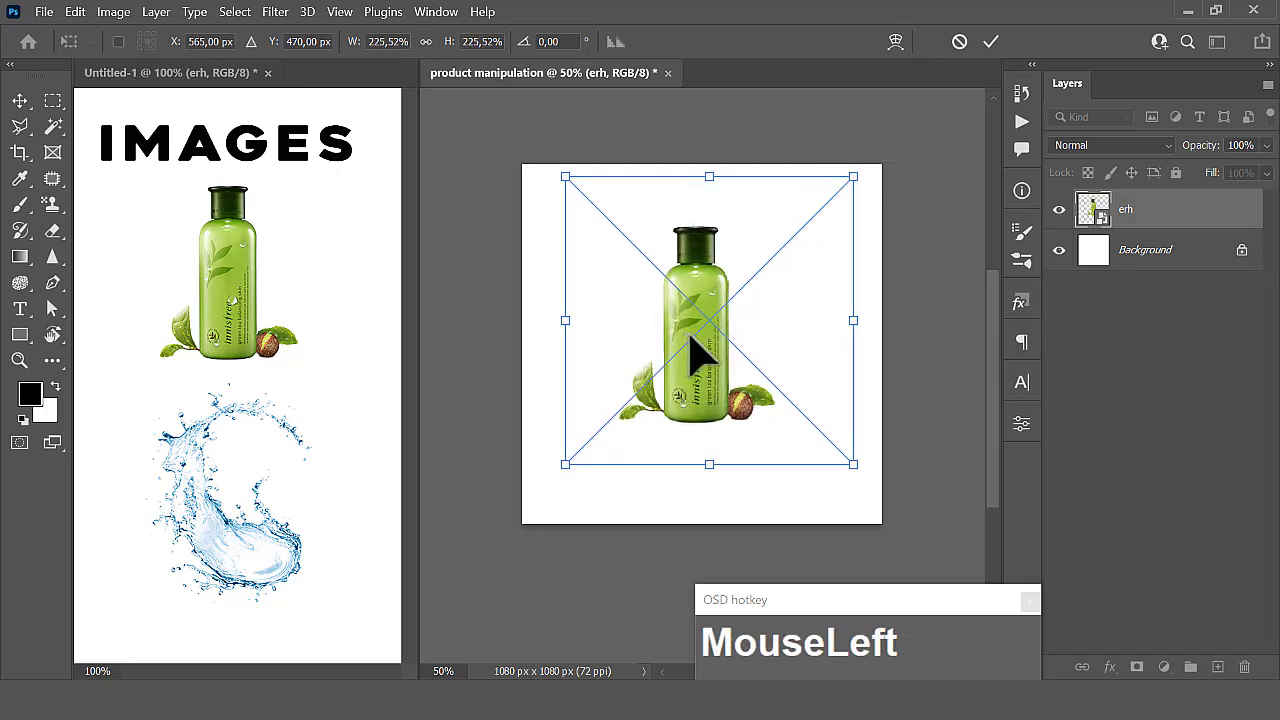
mouse_move(685, 336)
mouse_down()
mouse_move(697, 325)
mouse_move(690, 334)
mouse_up()
click(992, 42)
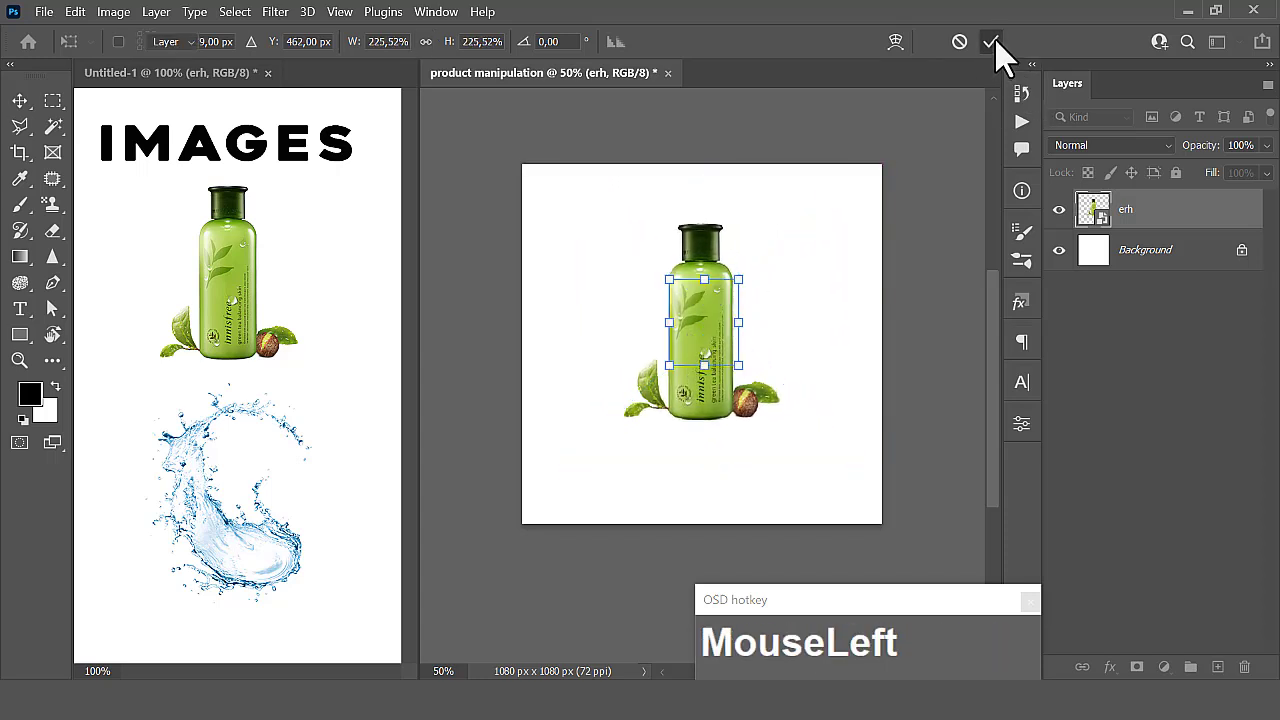
- Centre the bottle layer horizontally on the canvas
key(ctrl+a)
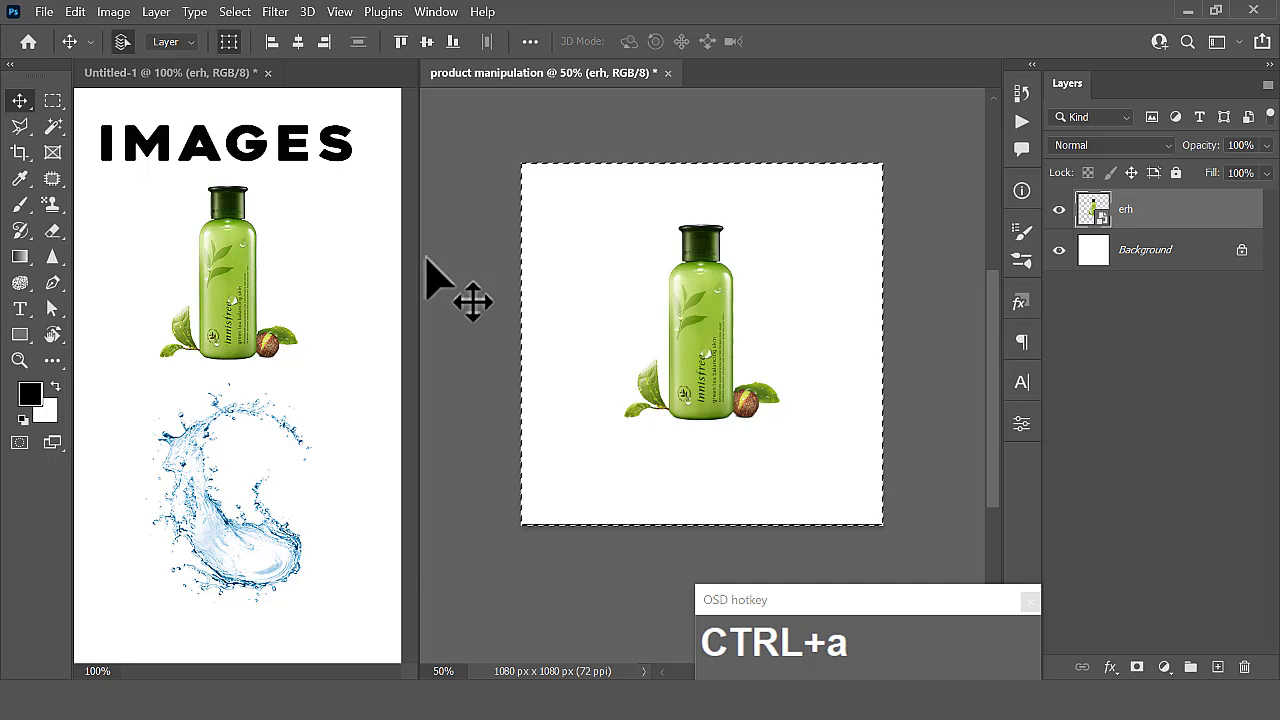
click(299, 42)
key(ctrl+d)
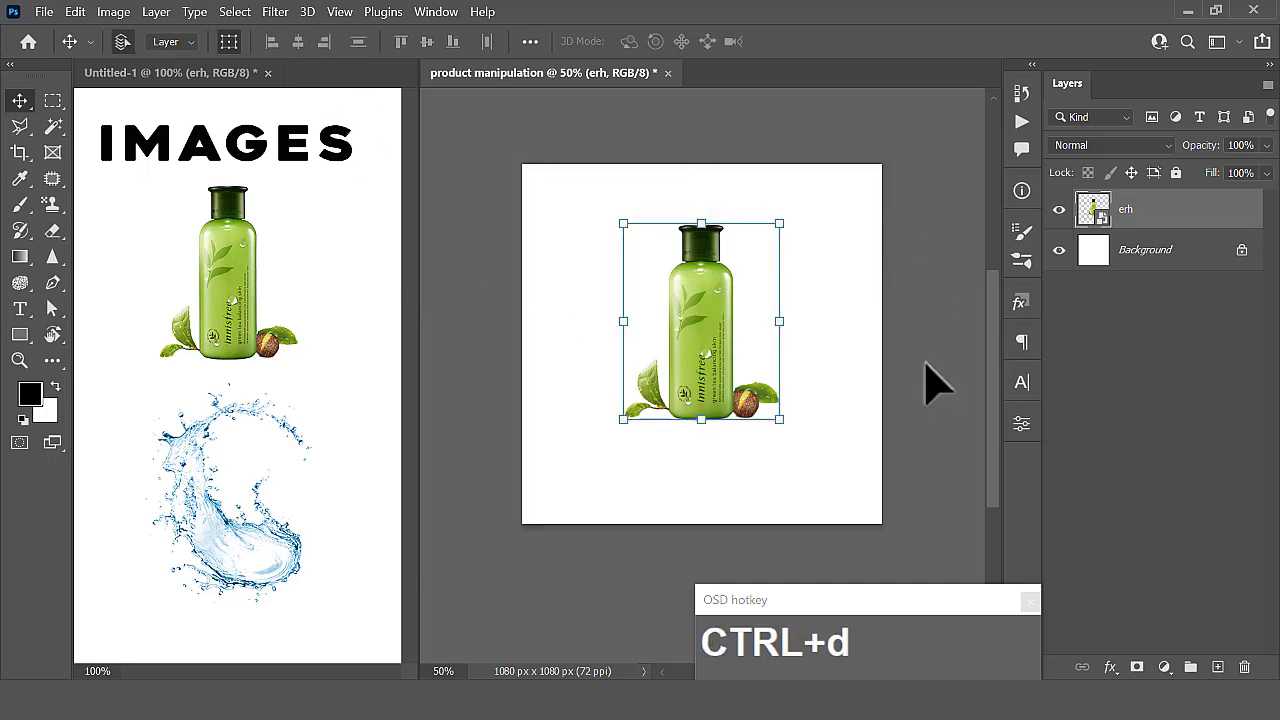
click(866, 386)
- Add a Solid Color fill layer in dark green 5d8903 directly above the Background layer
click(1135, 255)
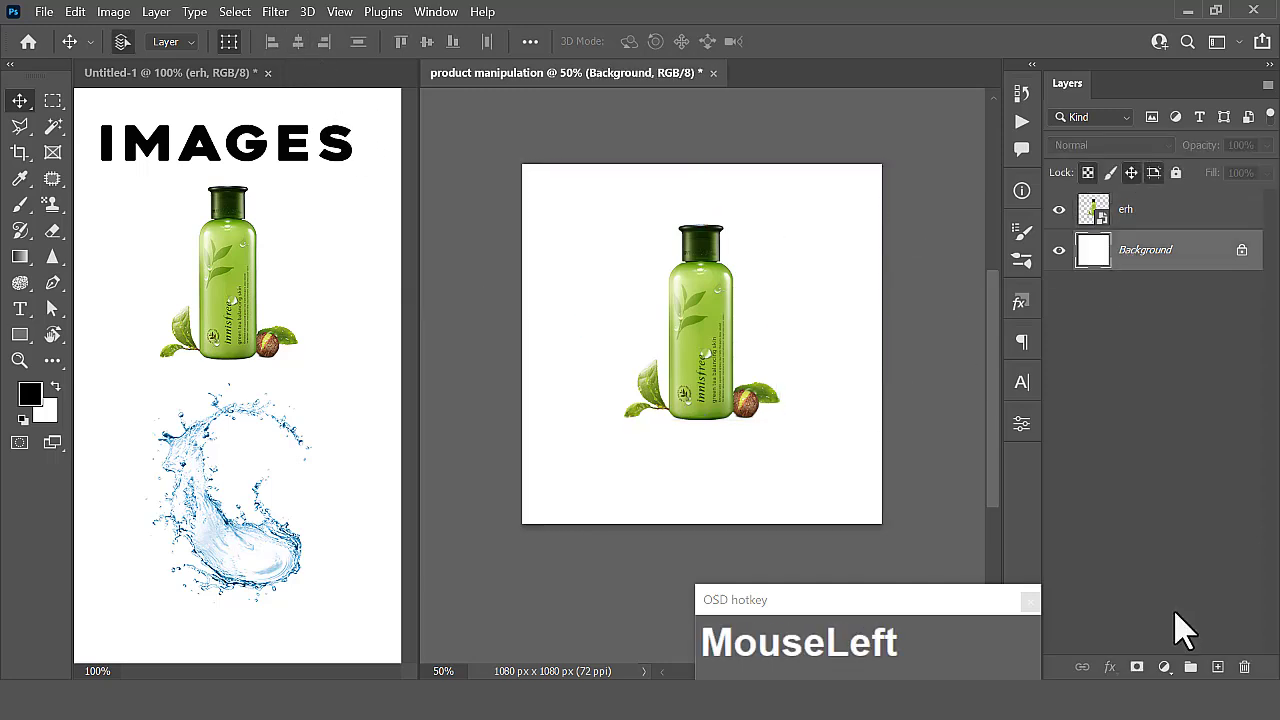
click(1164, 668)
click(1140, 314)
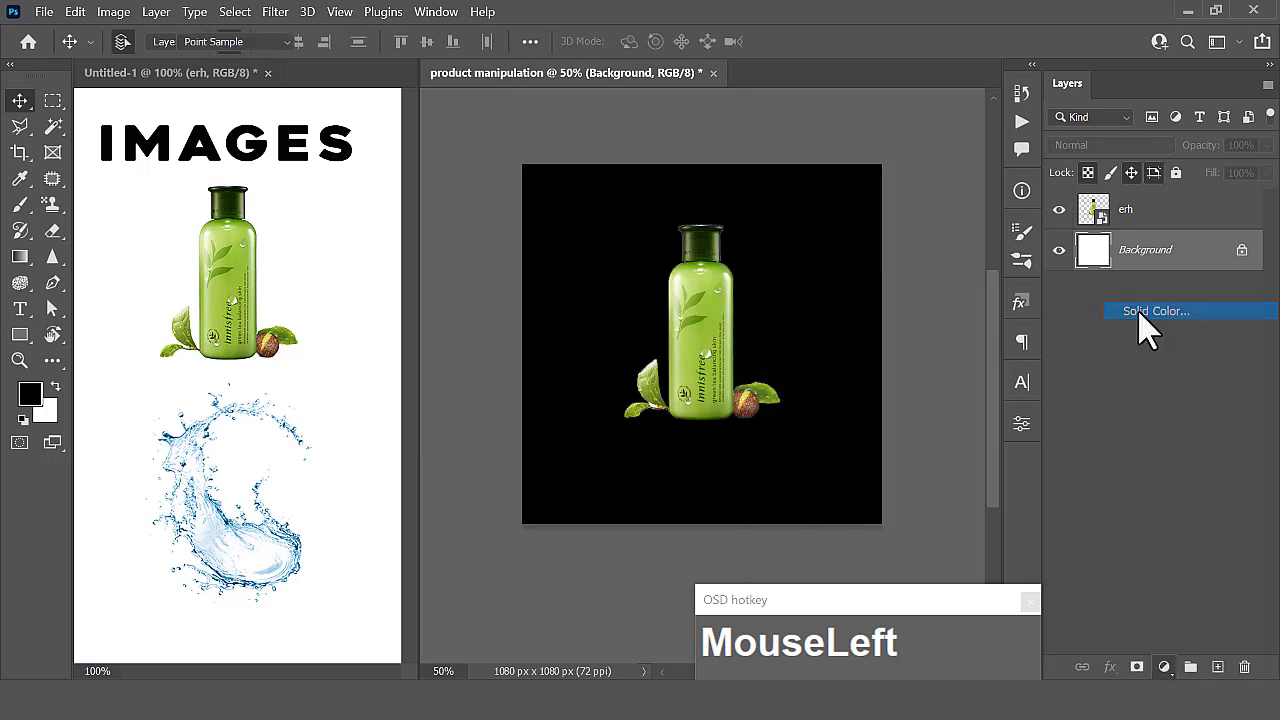
click(694, 299)
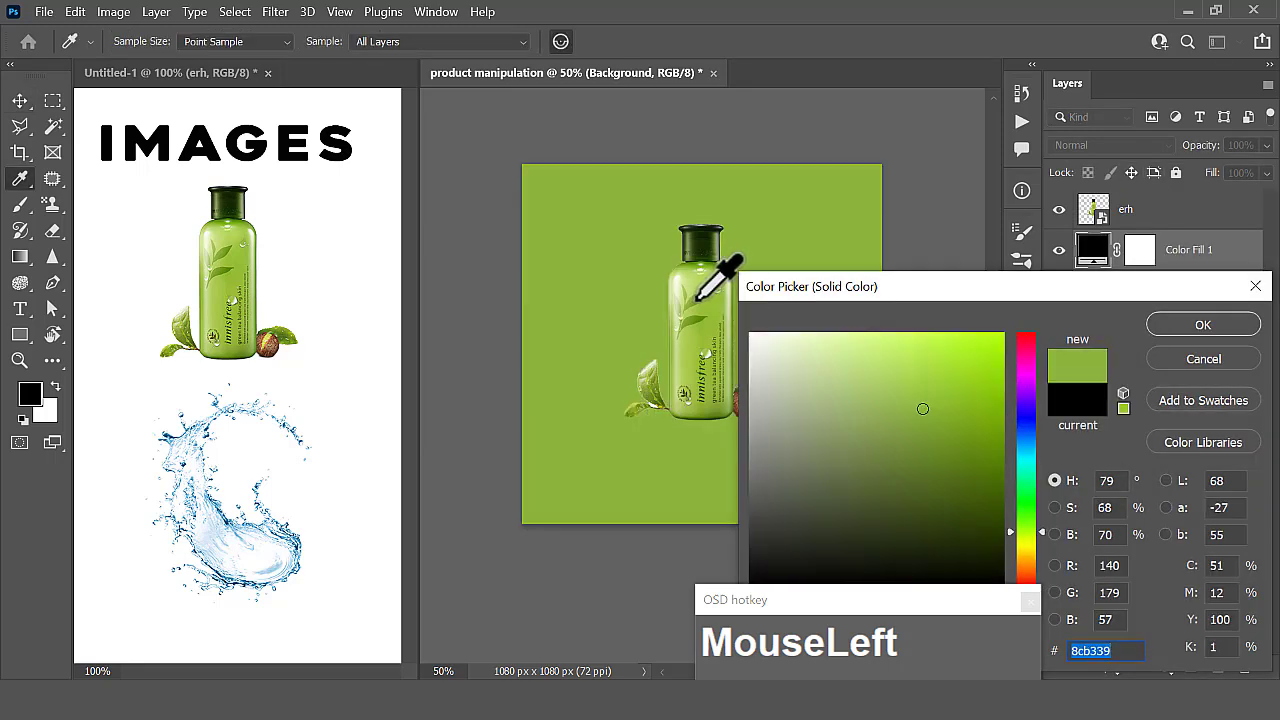
click(697, 301)
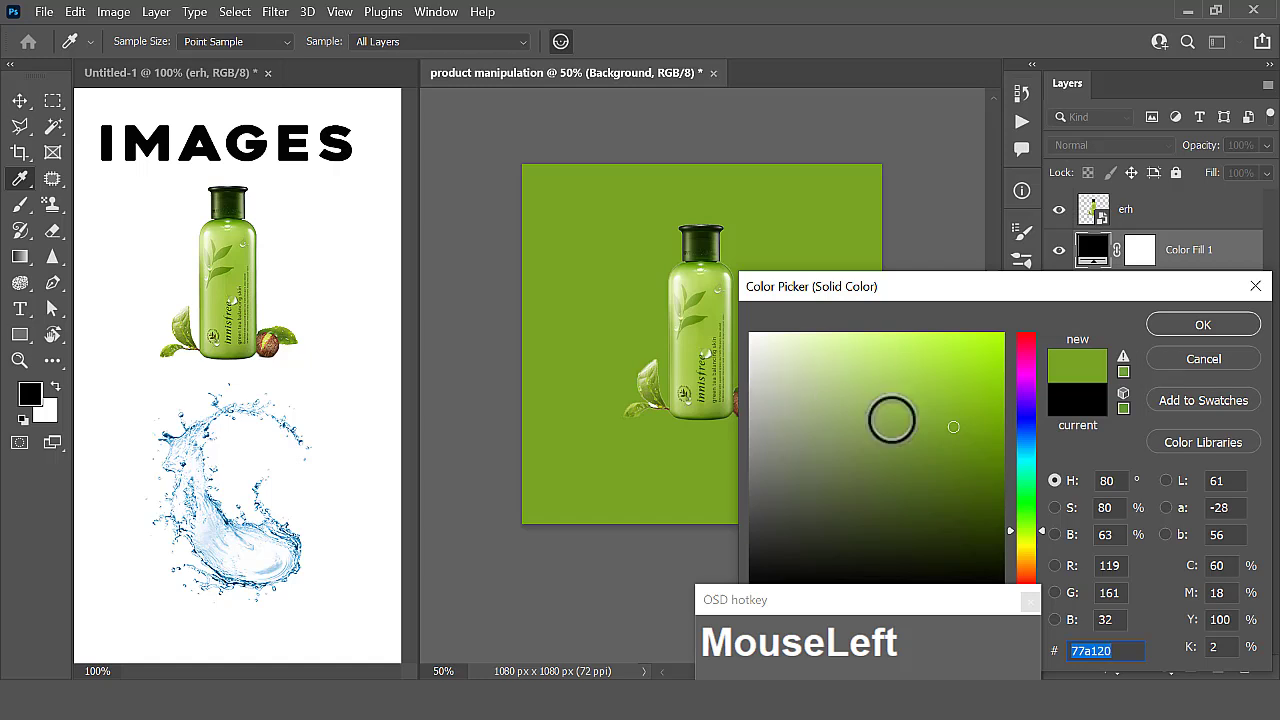
click(997, 451)
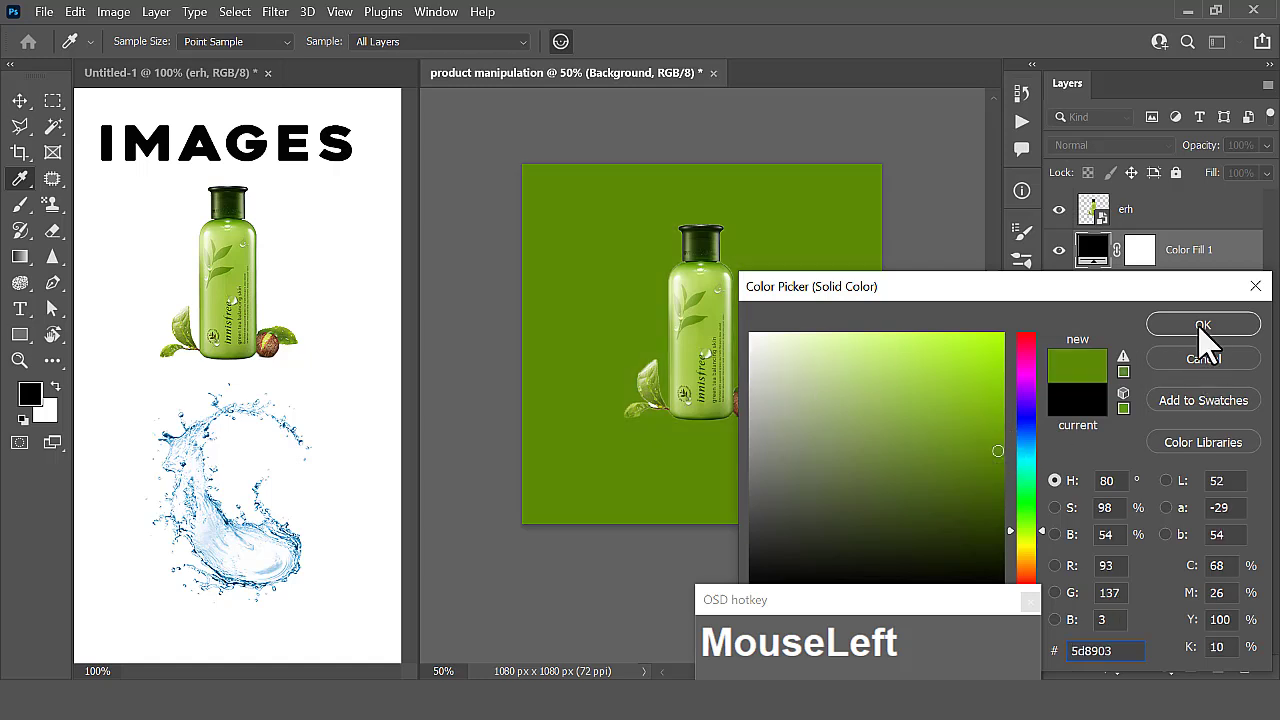
click(1203, 327)
- Add a second Solid Color fill layer in bright green 9ccf19 above the dark green fill
click(1108, 262)
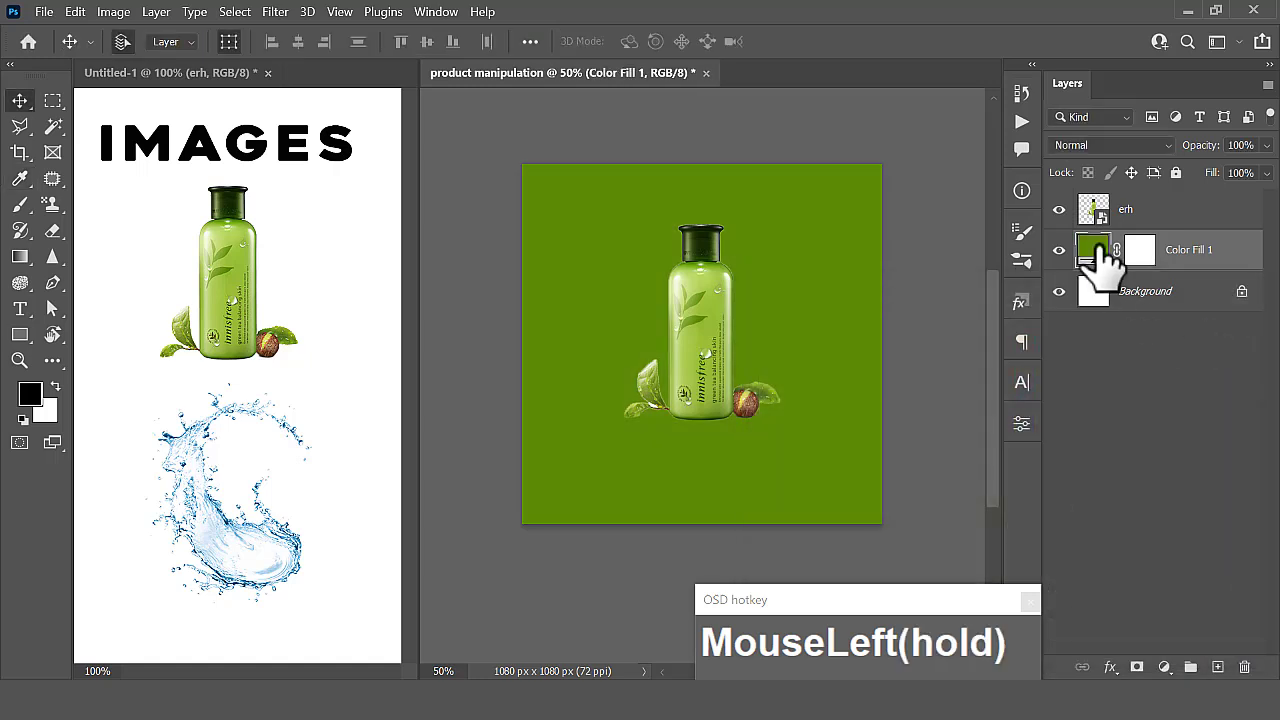
drag(1108, 262, 1130, 315)
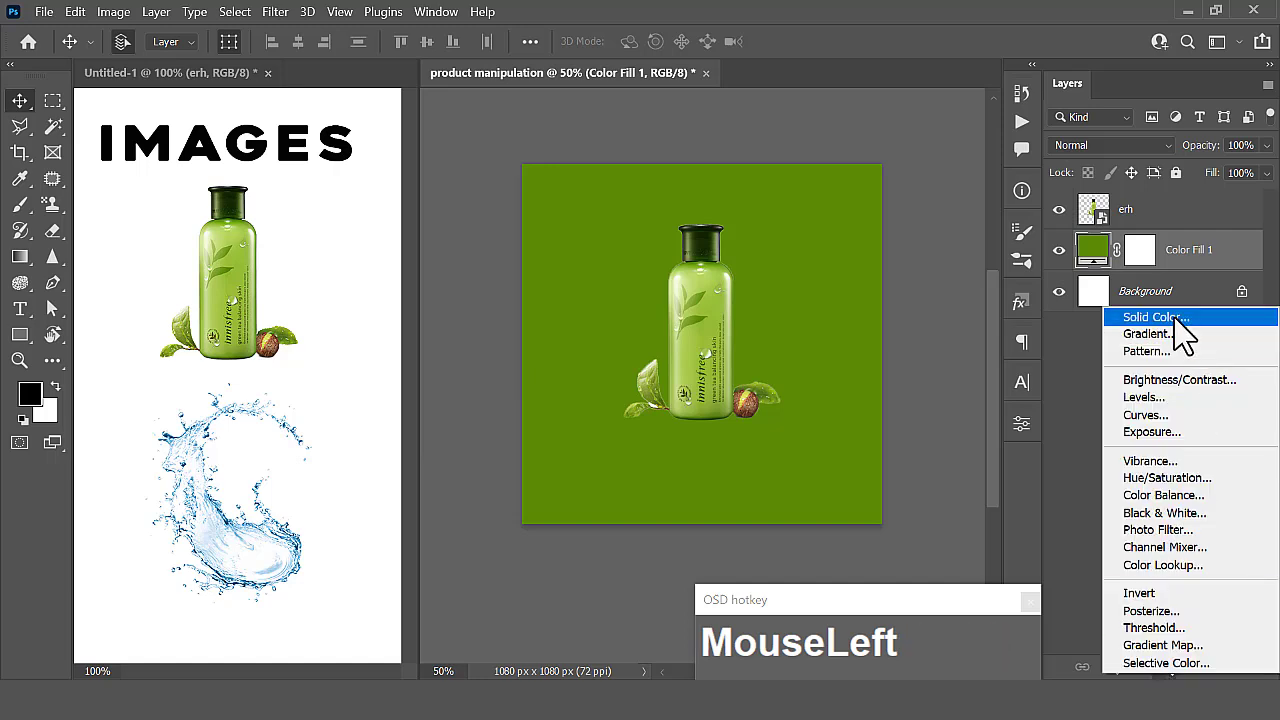
click(711, 303)
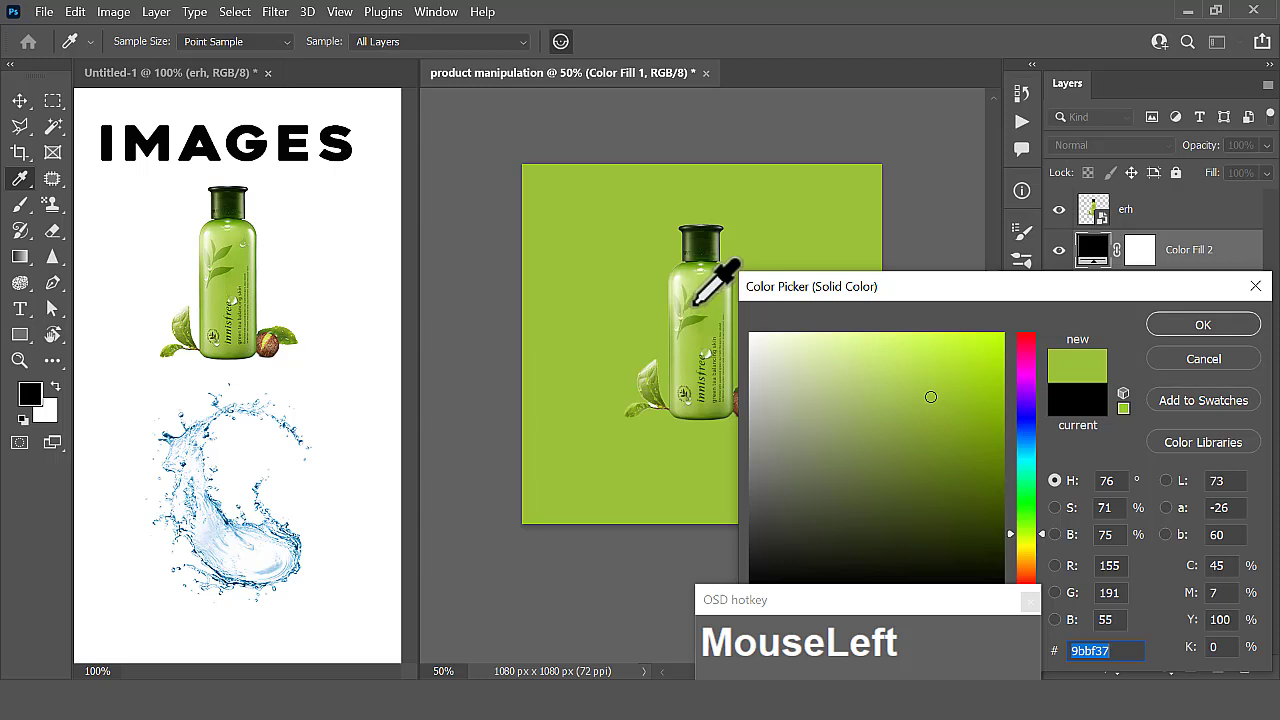
click(692, 298)
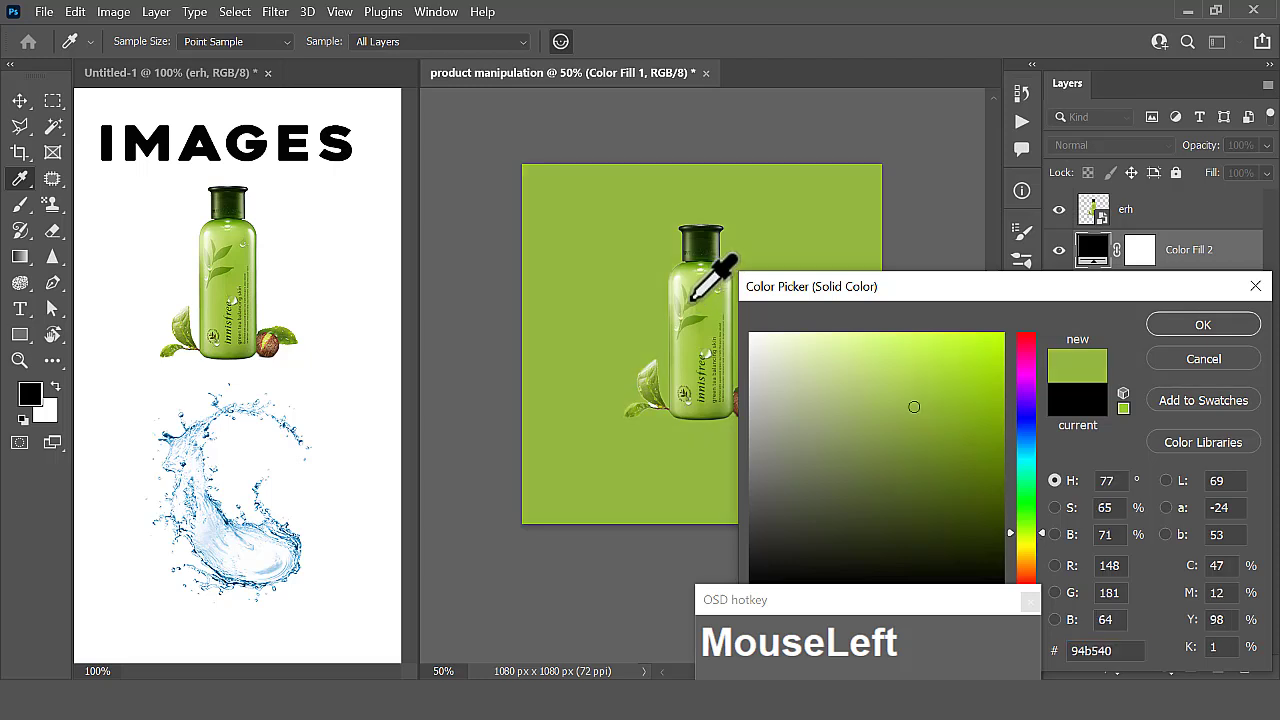
click(949, 399)
mouse_move(948, 393)
mouse_down()
mouse_move(994, 371)
mouse_move(973, 381)
mouse_up()
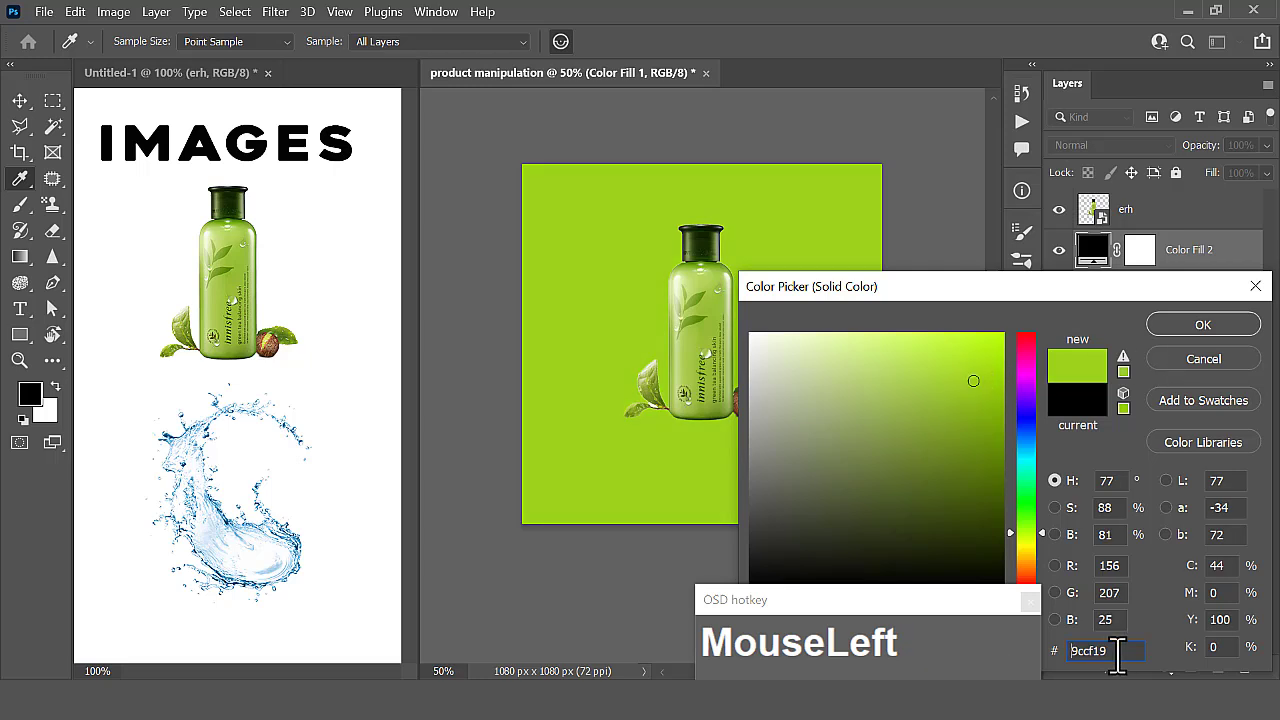
drag(1104, 650, 1066, 651)
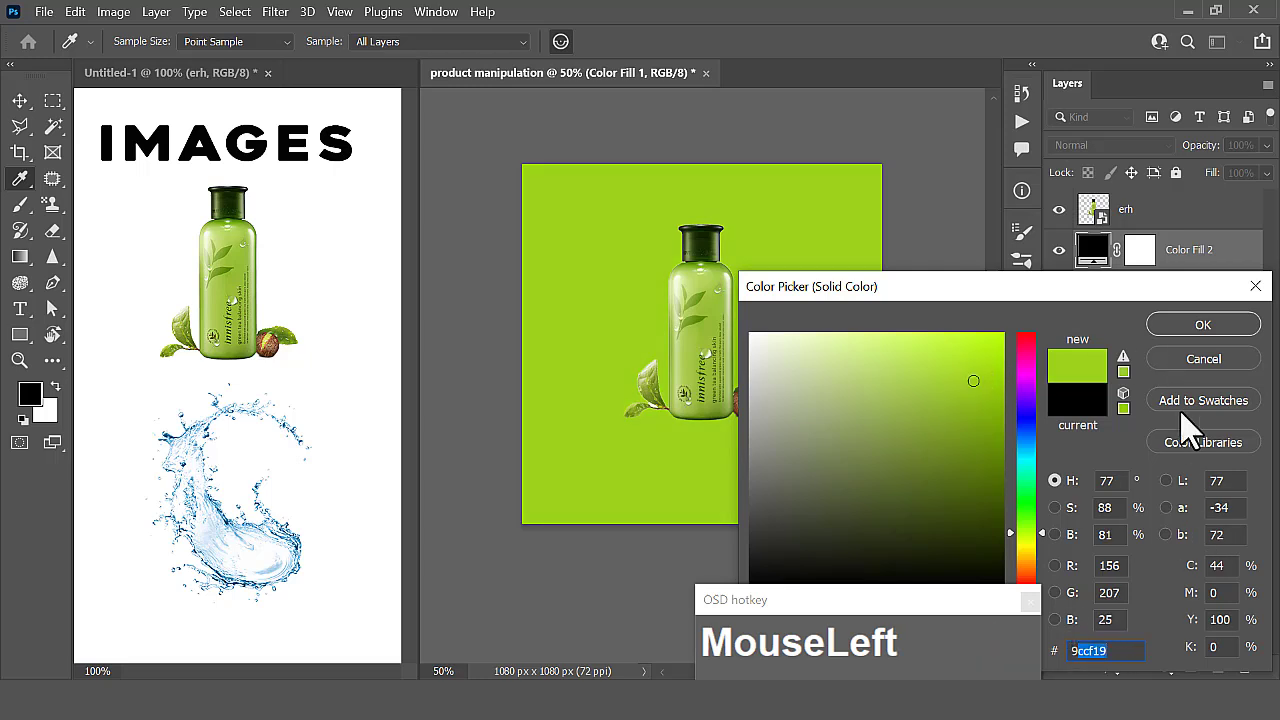
click(1197, 331)
- Invert the layer mask of the bright green Color Fill 2 layer to black
click(1140, 255)
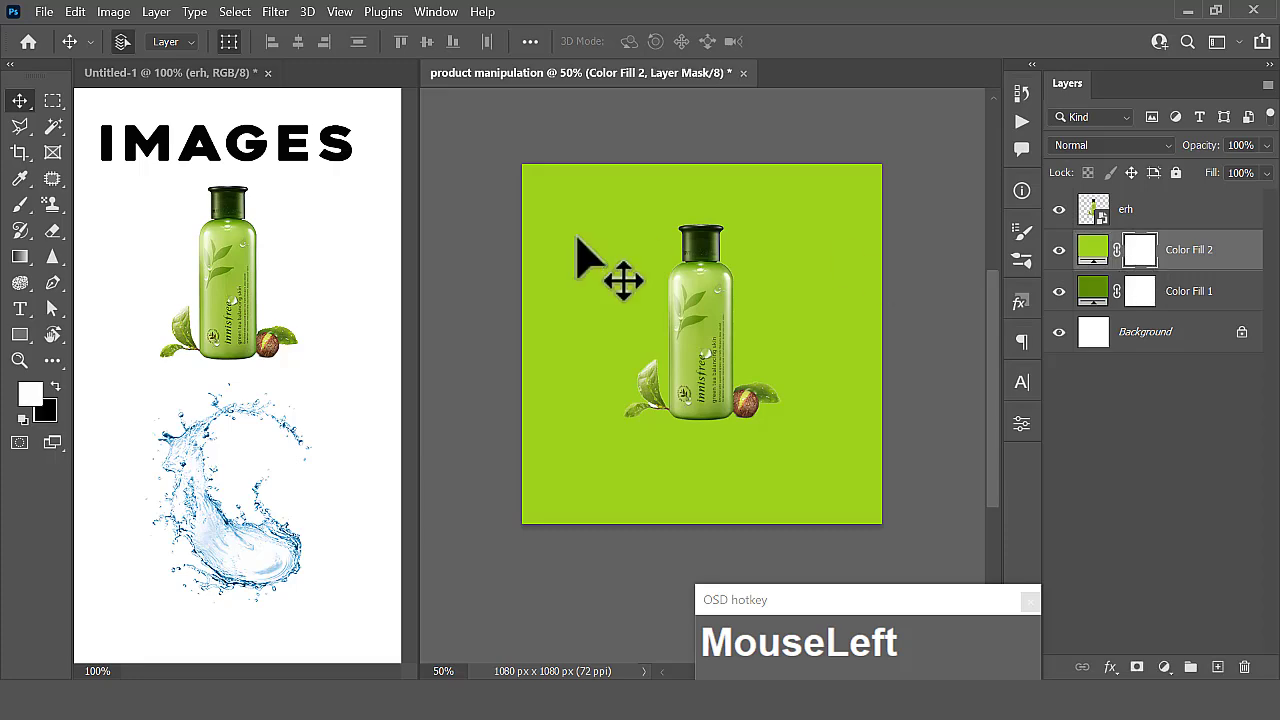
drag(114, 12, 152, 60)
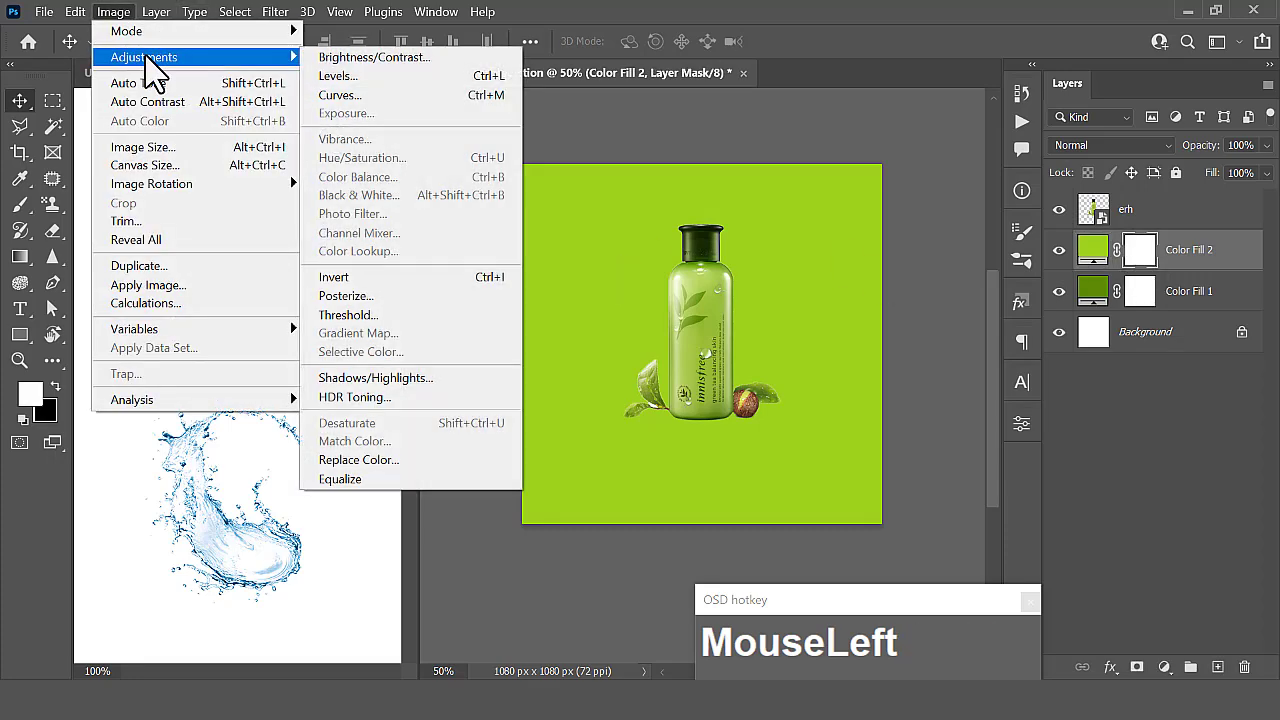
click(398, 277)
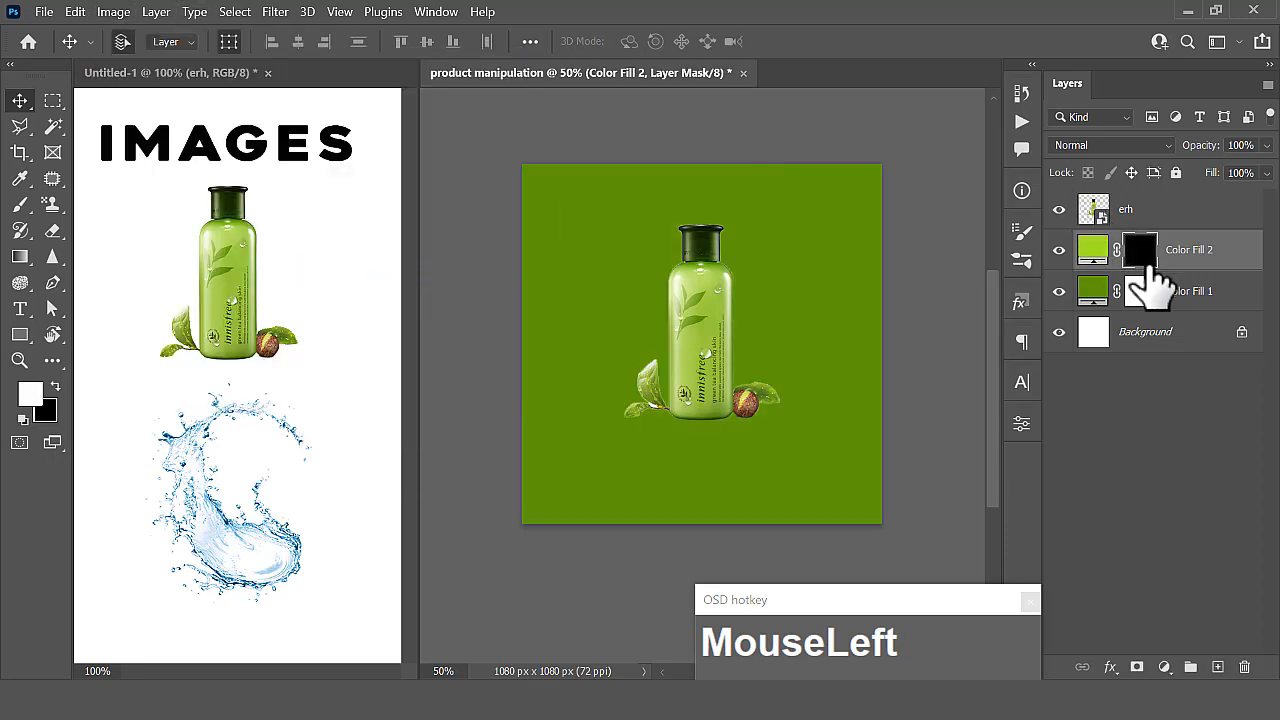
- Set up a soft round brush with size 1000 px, hardness 0% and flow 50%
click(18, 205)
click(144, 40)
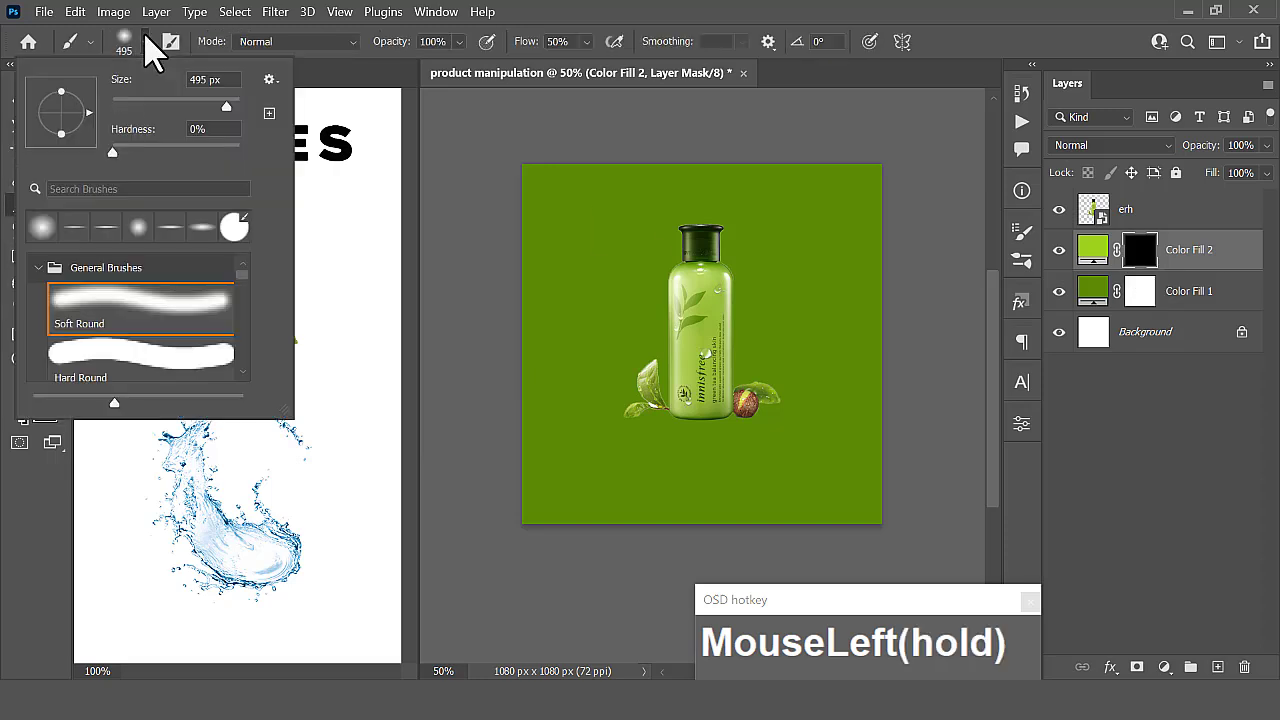
click(42, 229)
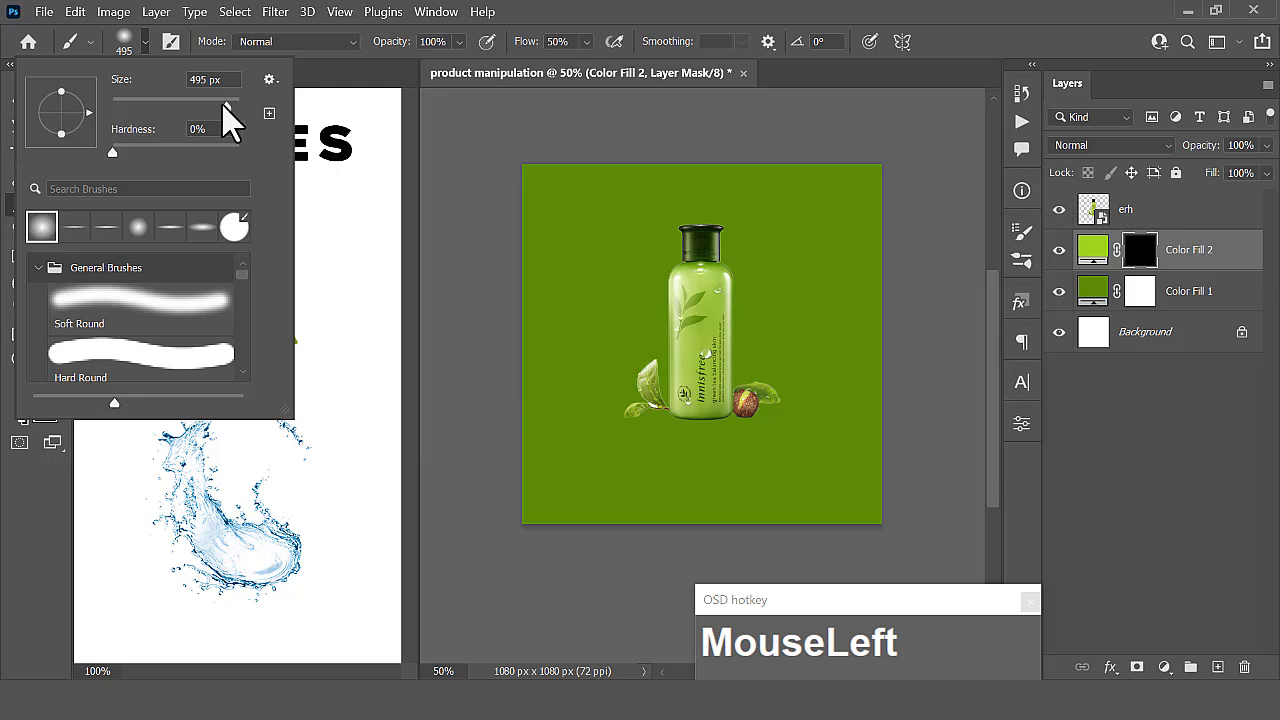
text(1000)
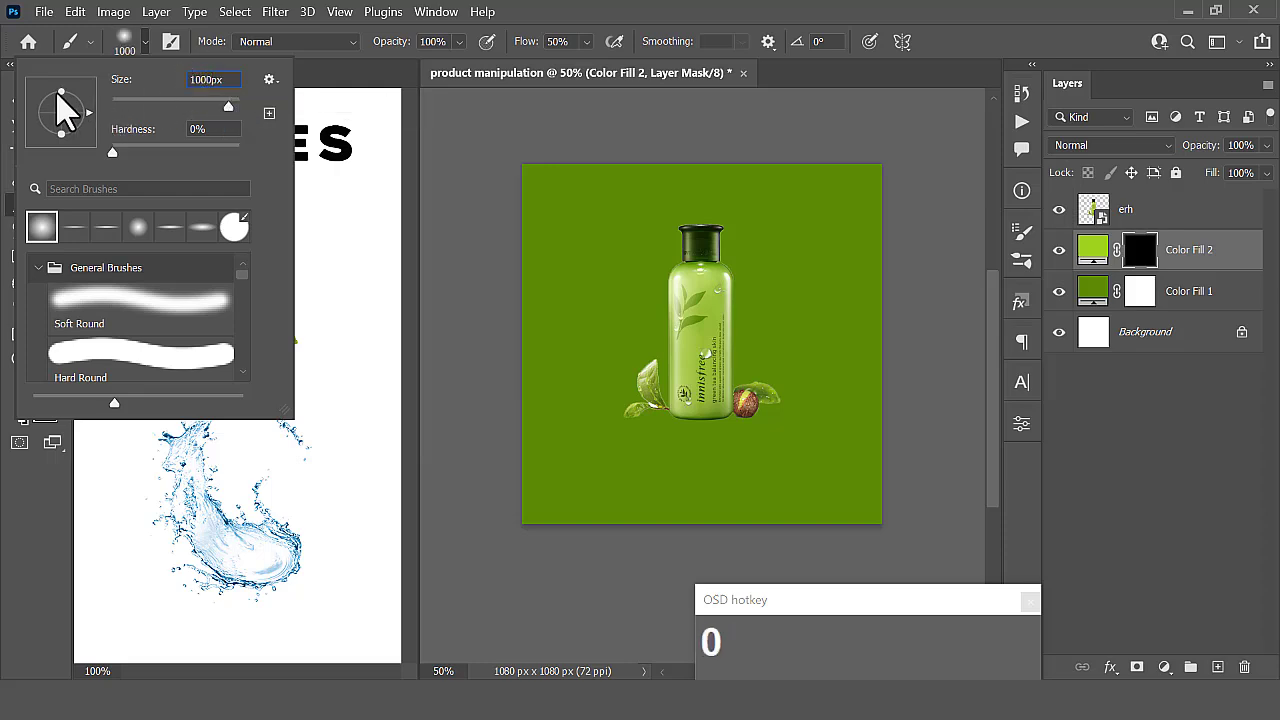
drag(57, 89, 57, 72)
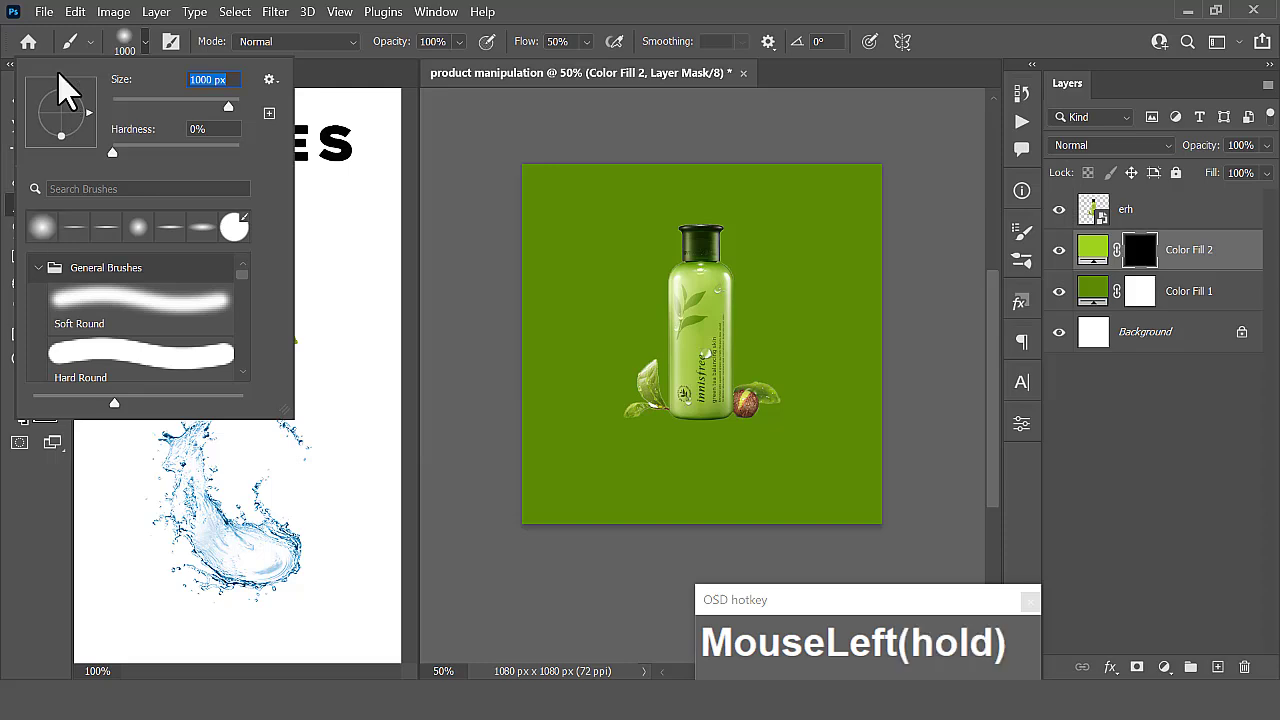
click(43, 229)
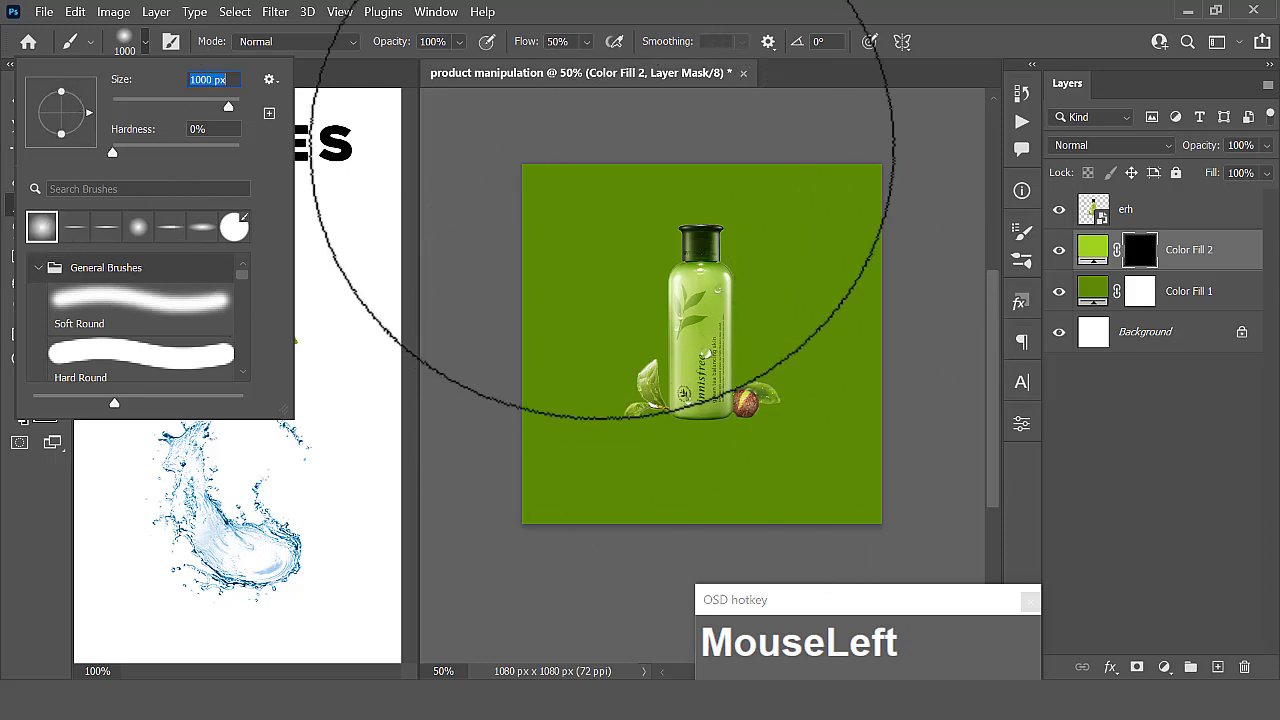
click(587, 44)
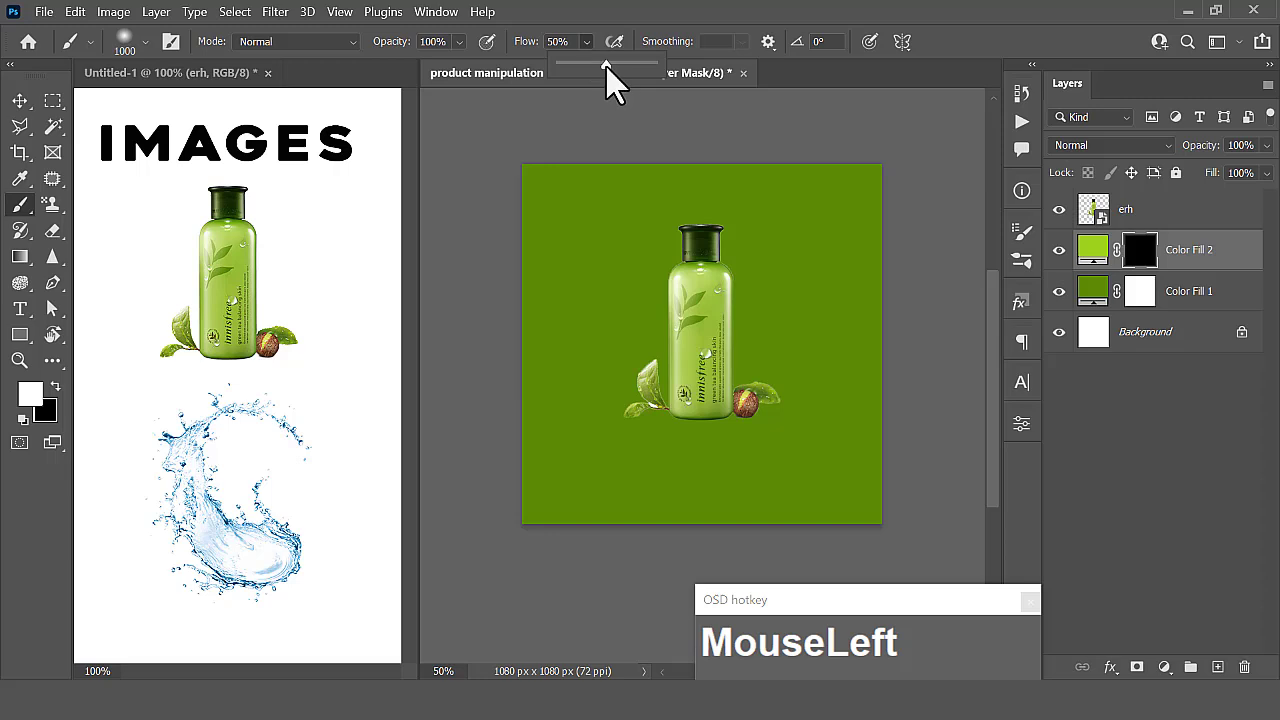
drag(606, 67, 606, 67)
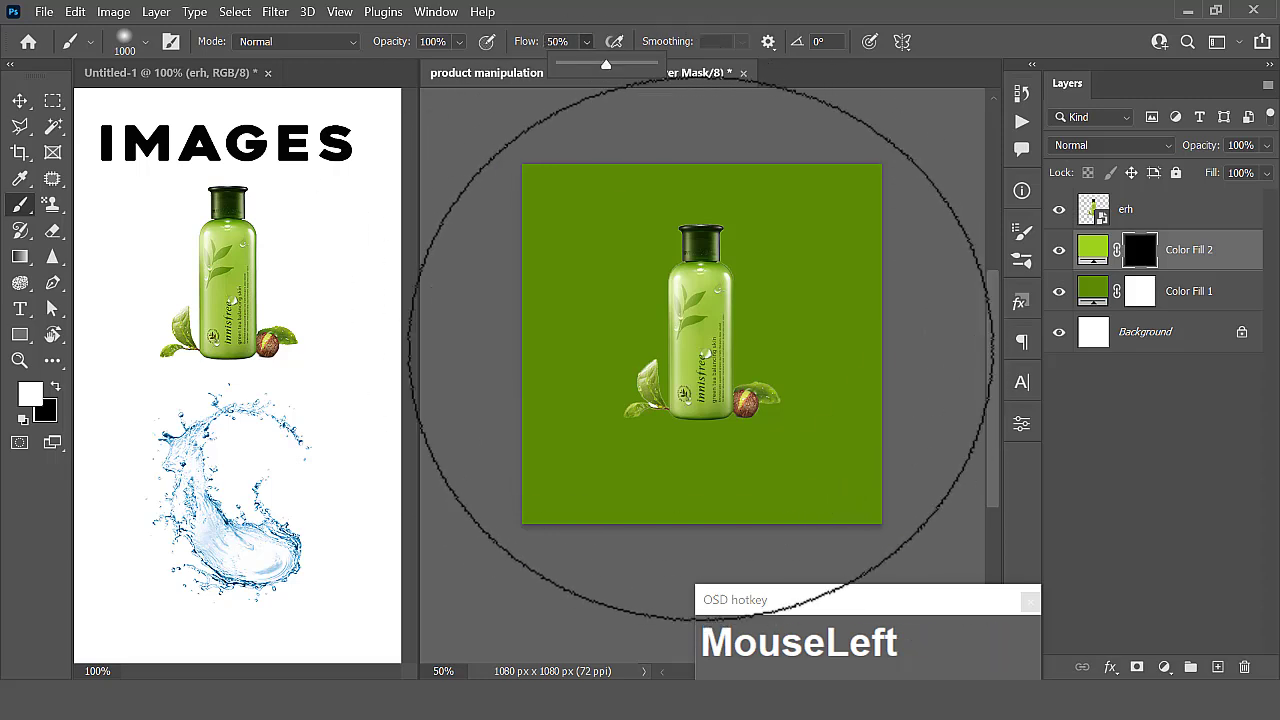
- Try painting a soft white glow behind the bottle on the Color Fill 2 mask, and undo the brush strokes
drag(700, 349, 708, 347)
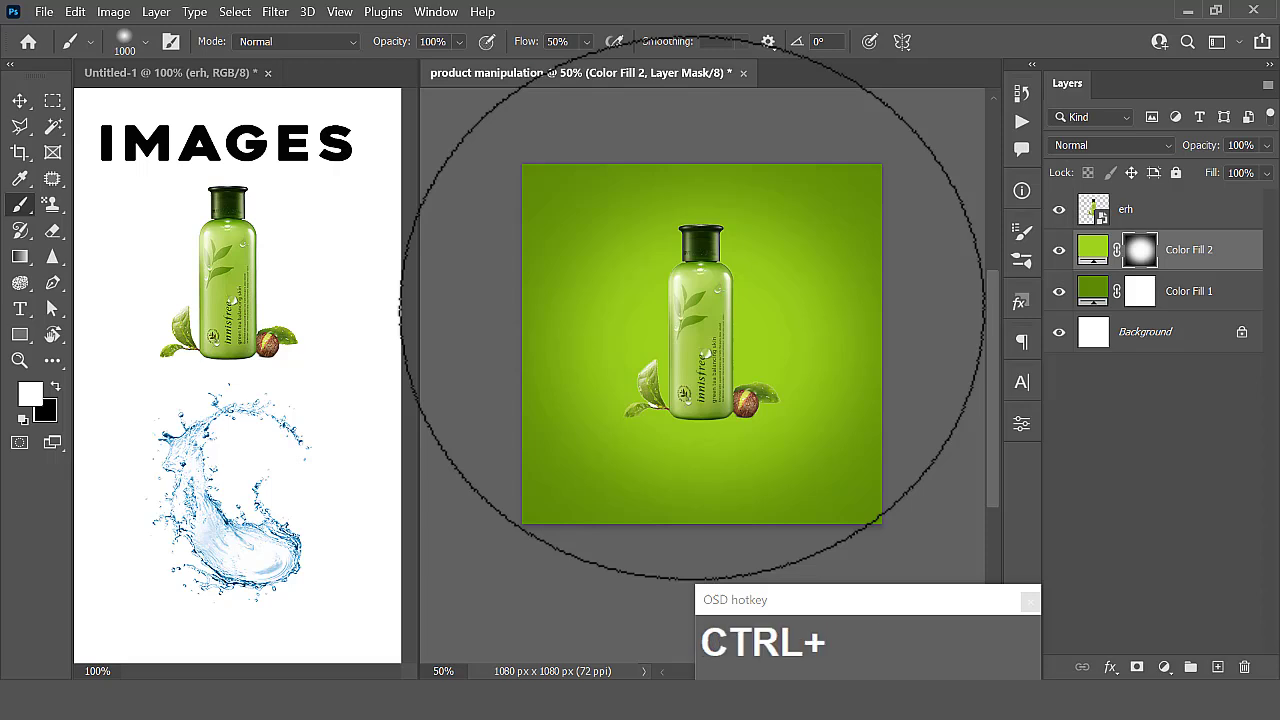
key(ctrl+z)
key(ctrl+z)
key(ctrl+z)
key(ctrl+z)
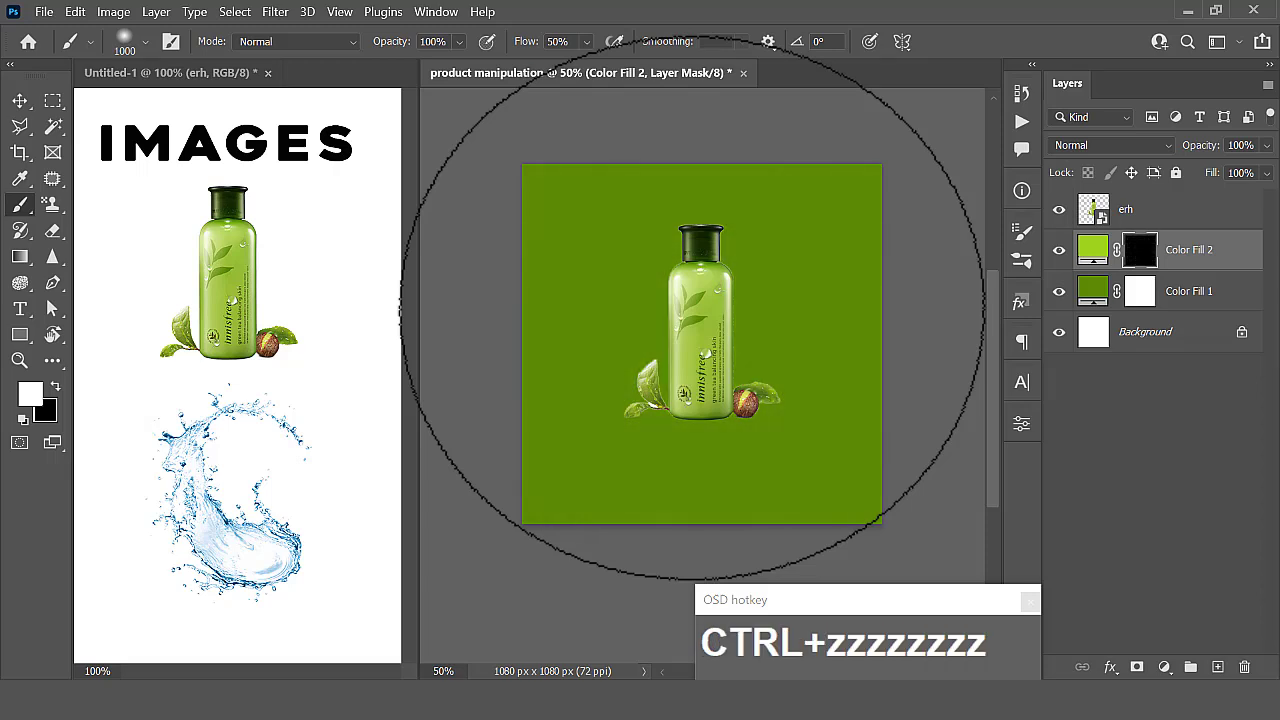
- Restore the brush tip to a full circle and paint a soft white glow centred behind the bottle on the Color Fill 2 mask
click(145, 42)
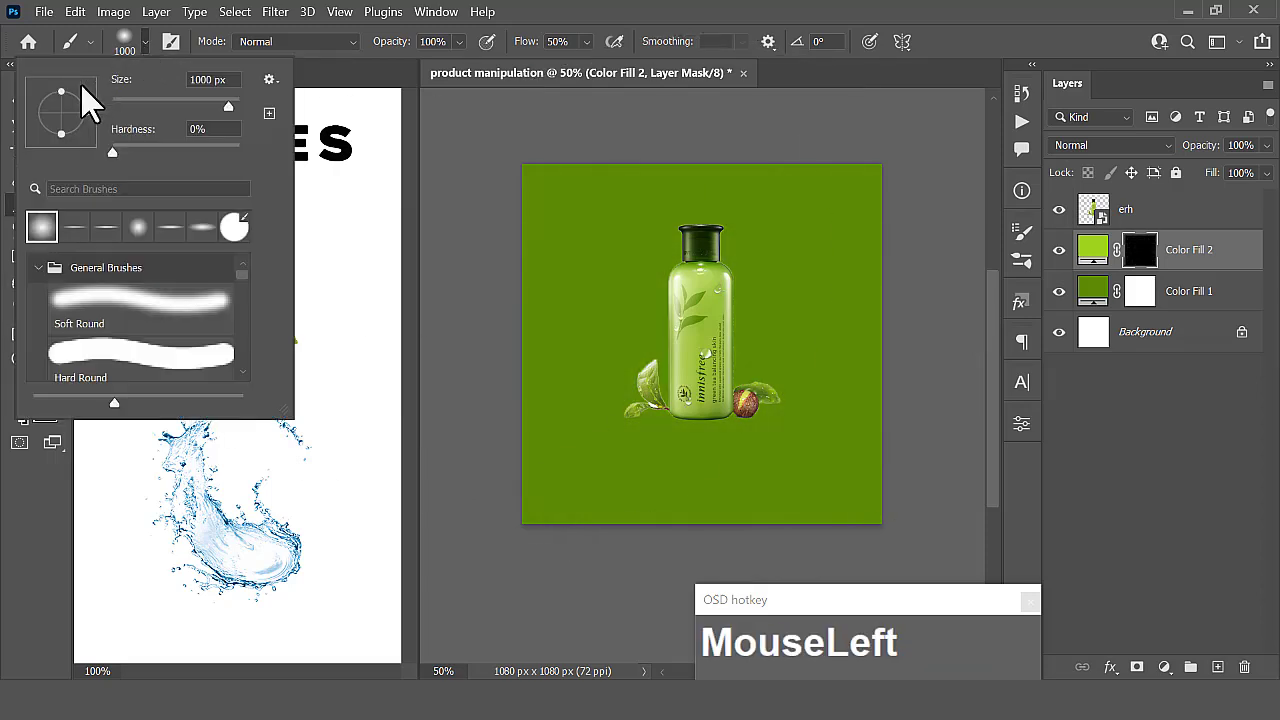
drag(61, 92, 60, 69)
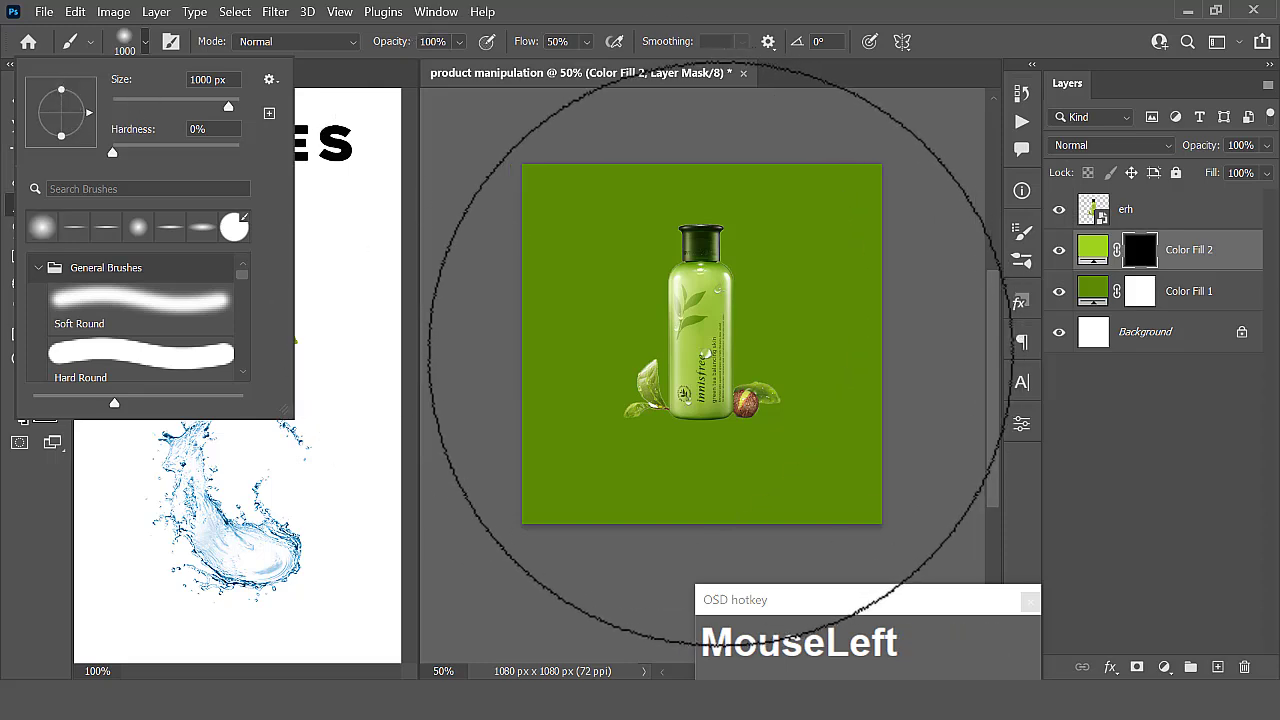
click(703, 341)
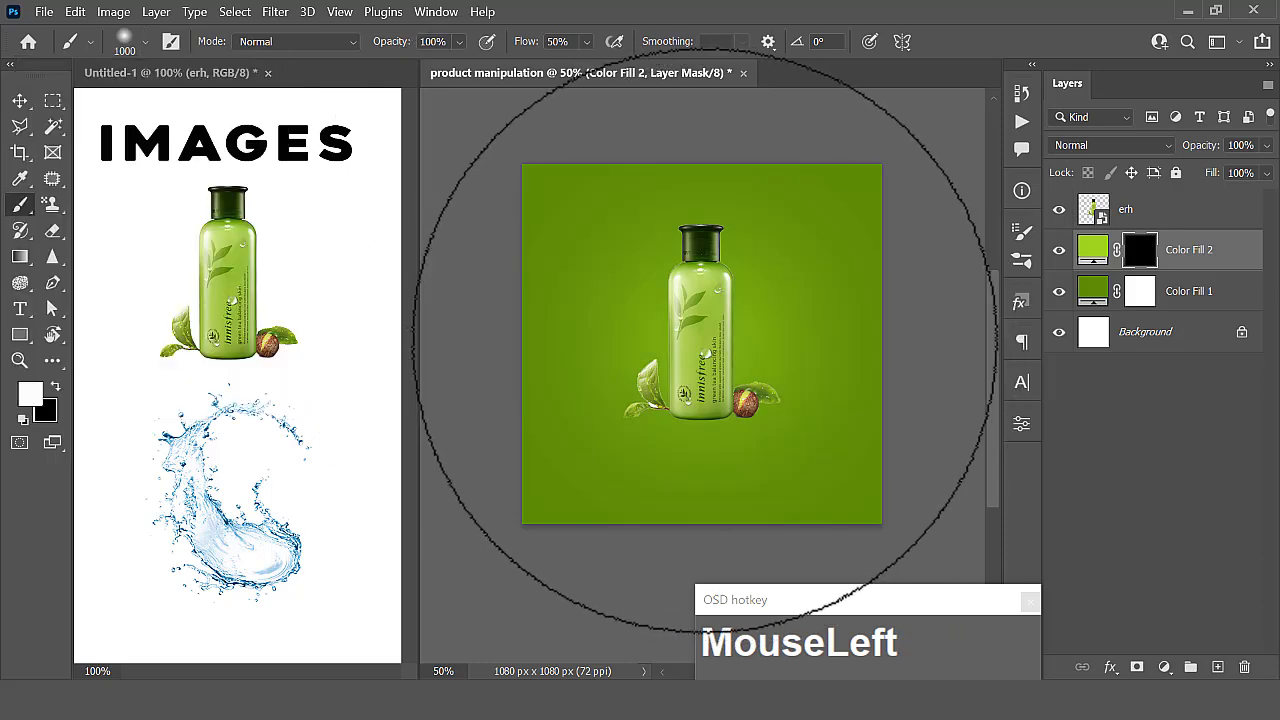
click(704, 340)
click(704, 340)
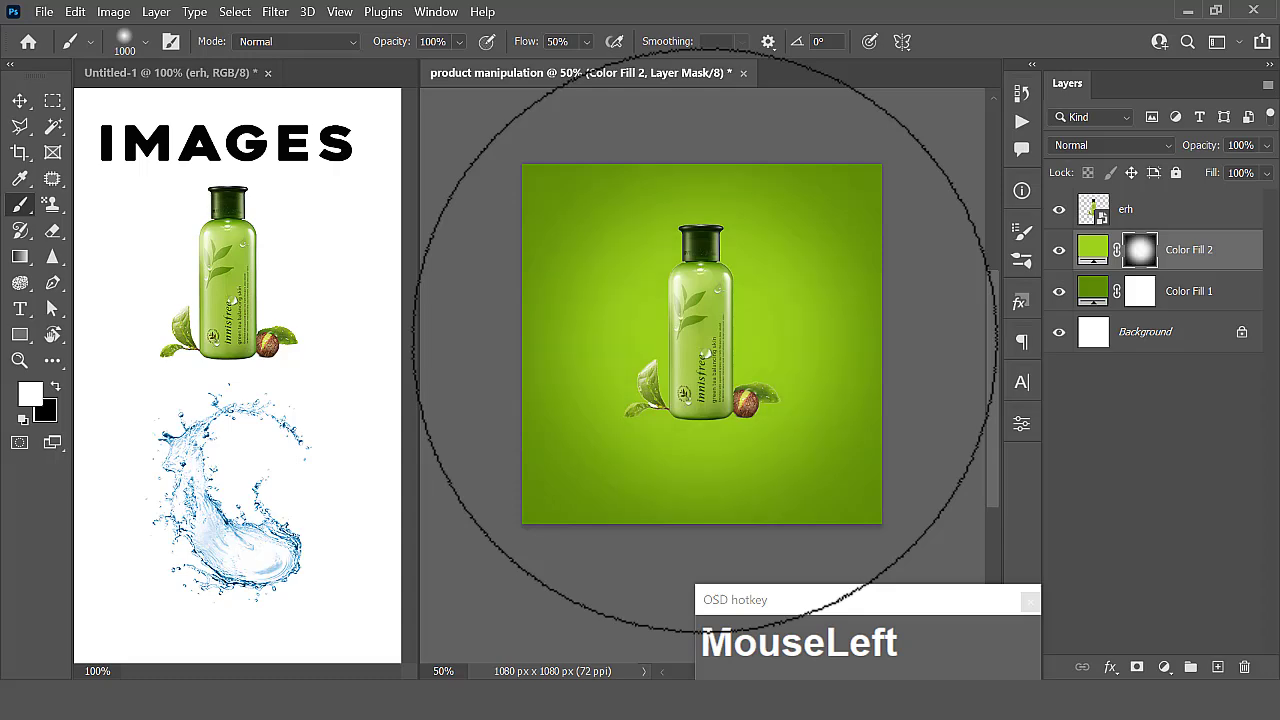
- Add a third Solid Color fill layer in light lime green c9f44a above Color Fill 2
click(1165, 667)
click(1150, 311)
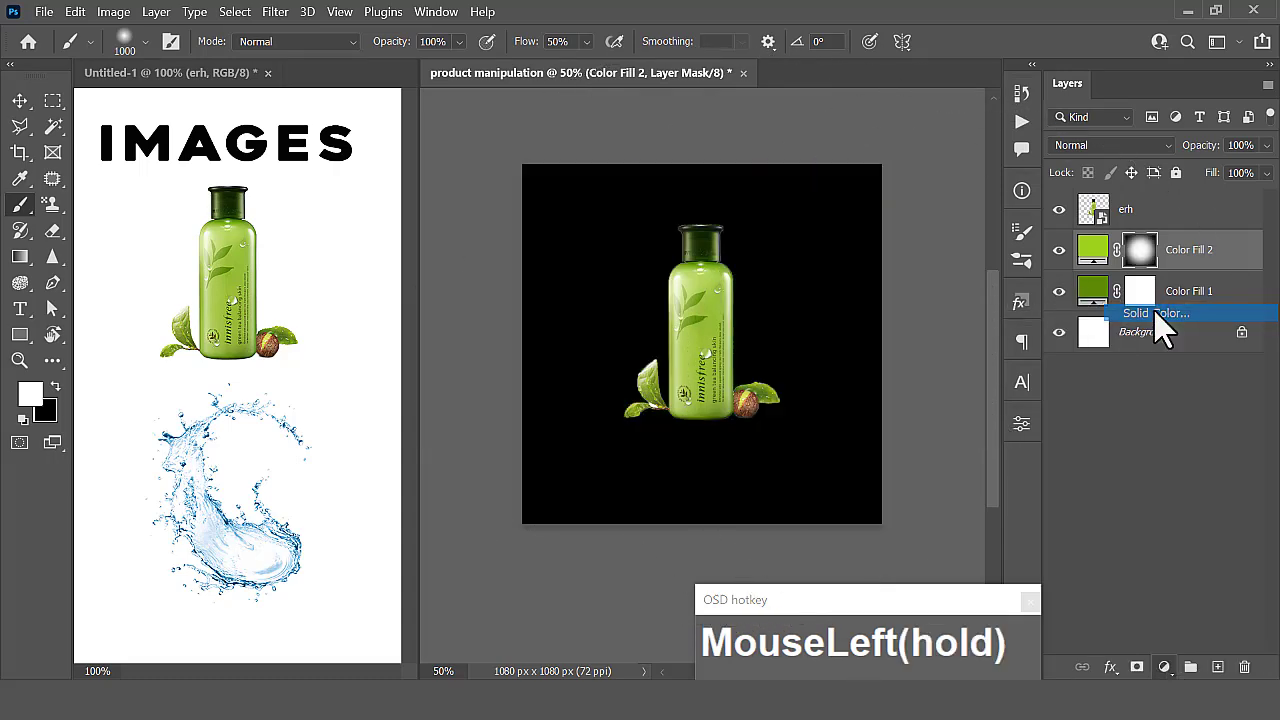
click(688, 282)
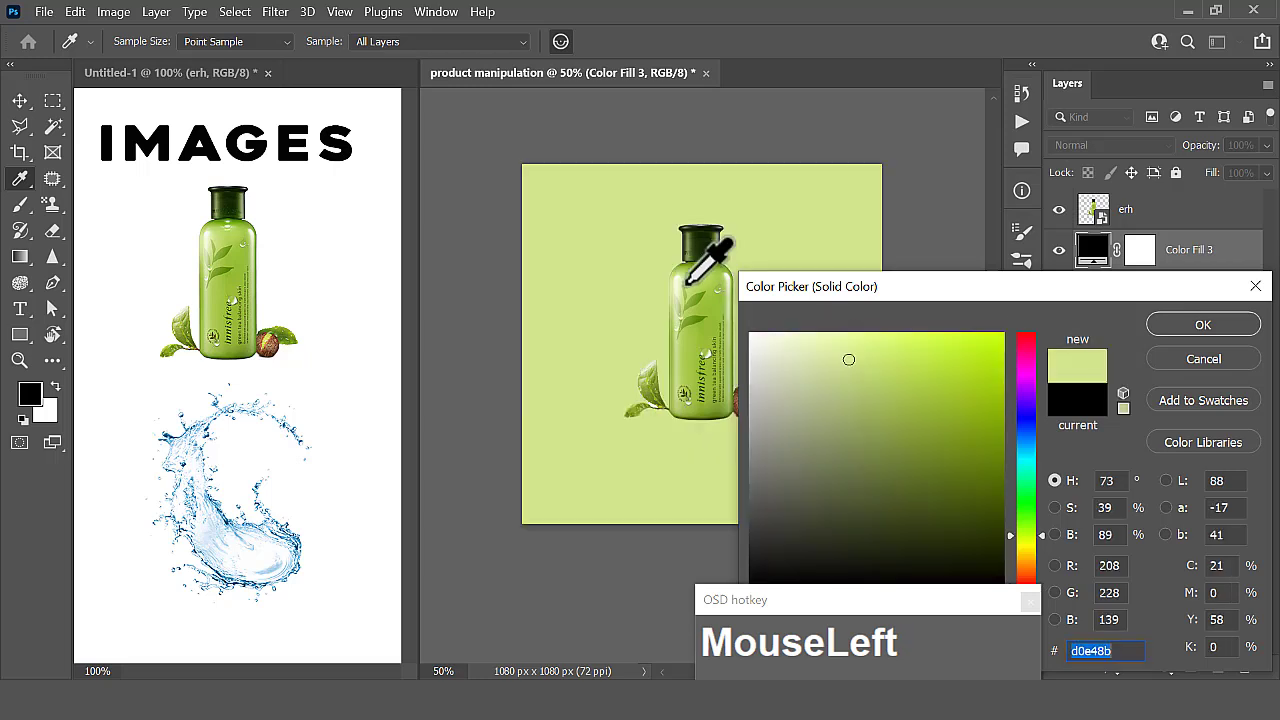
click(697, 282)
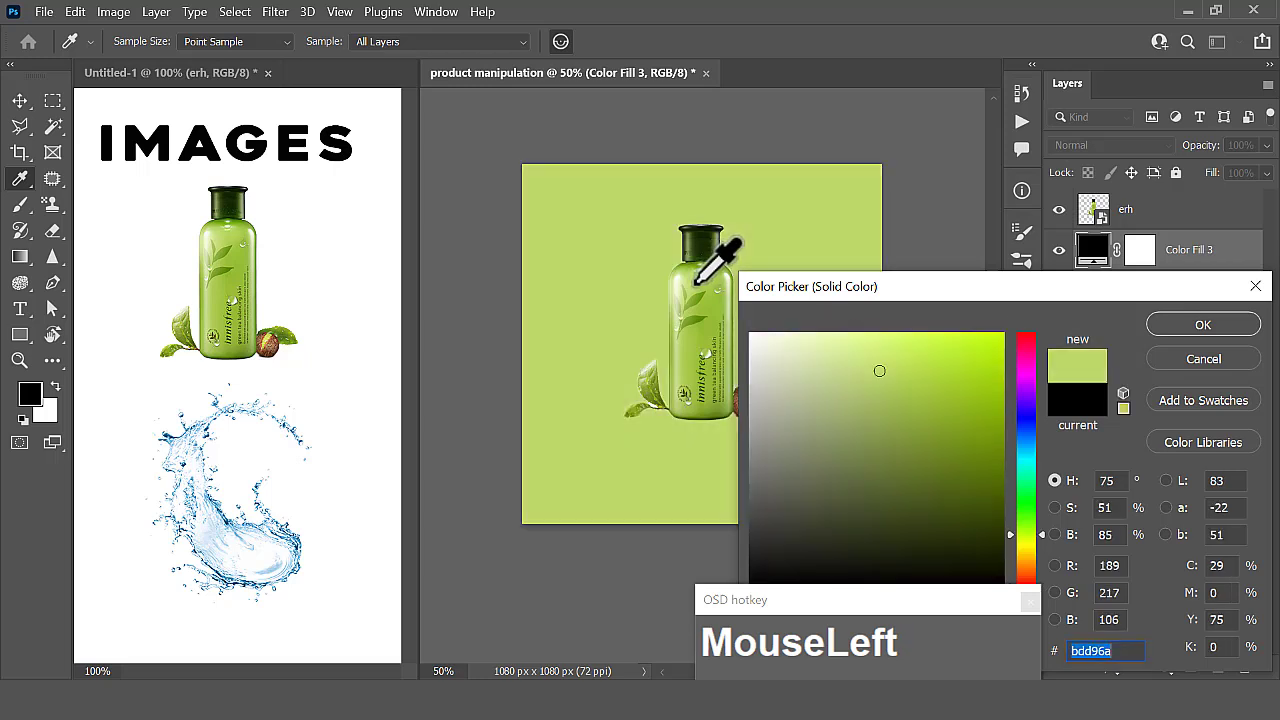
click(902, 348)
drag(926, 343, 928, 344)
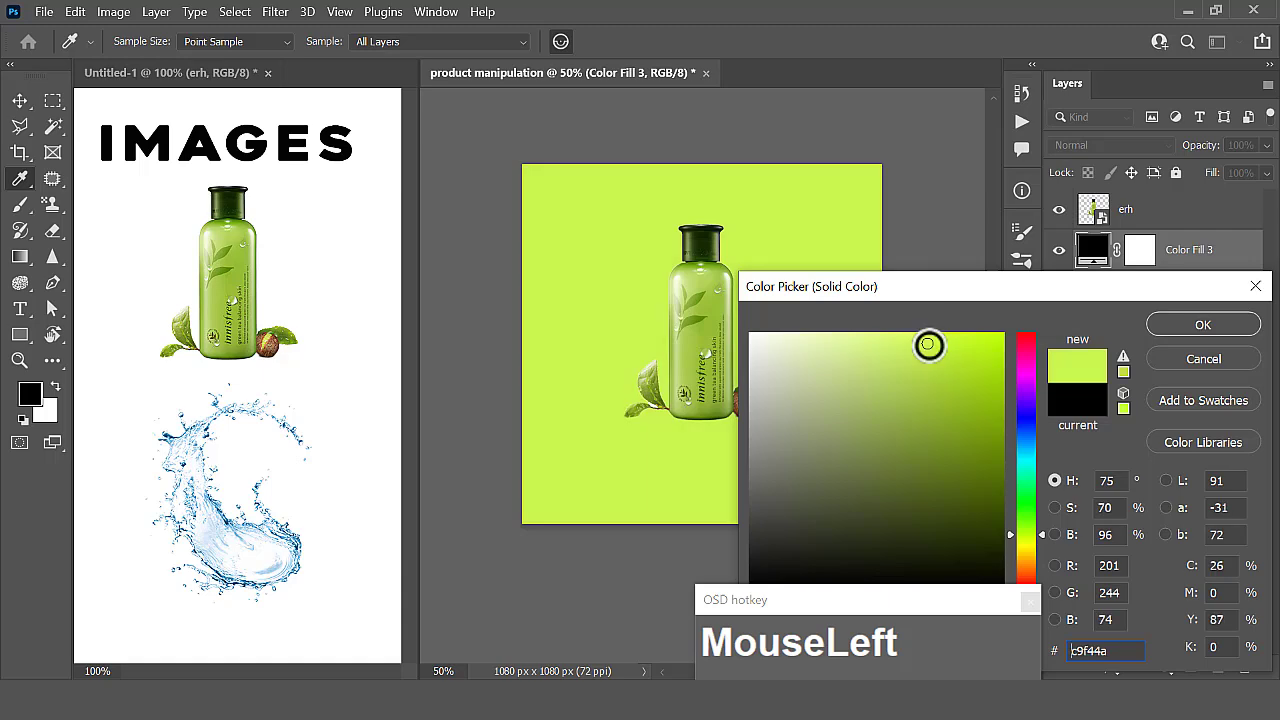
click(1180, 328)
- Invert the layer mask of the light lime Color Fill 3 layer to black
click(1145, 252)
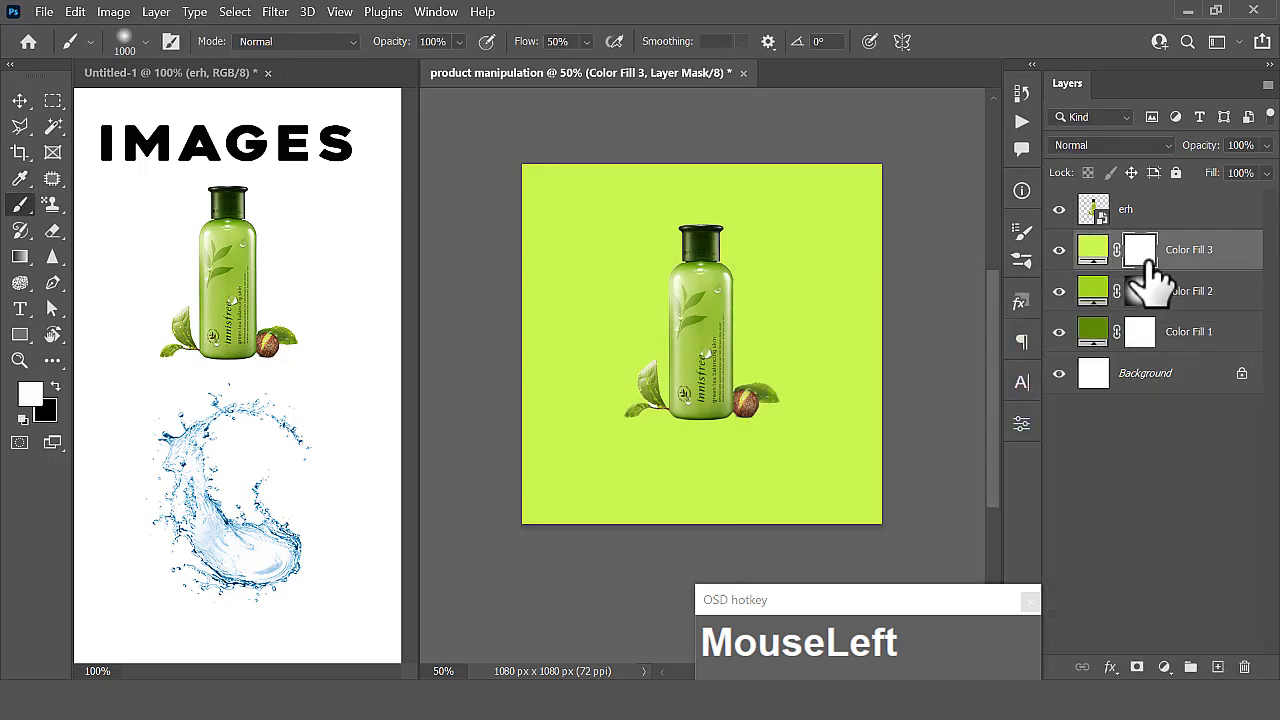
click(113, 14)
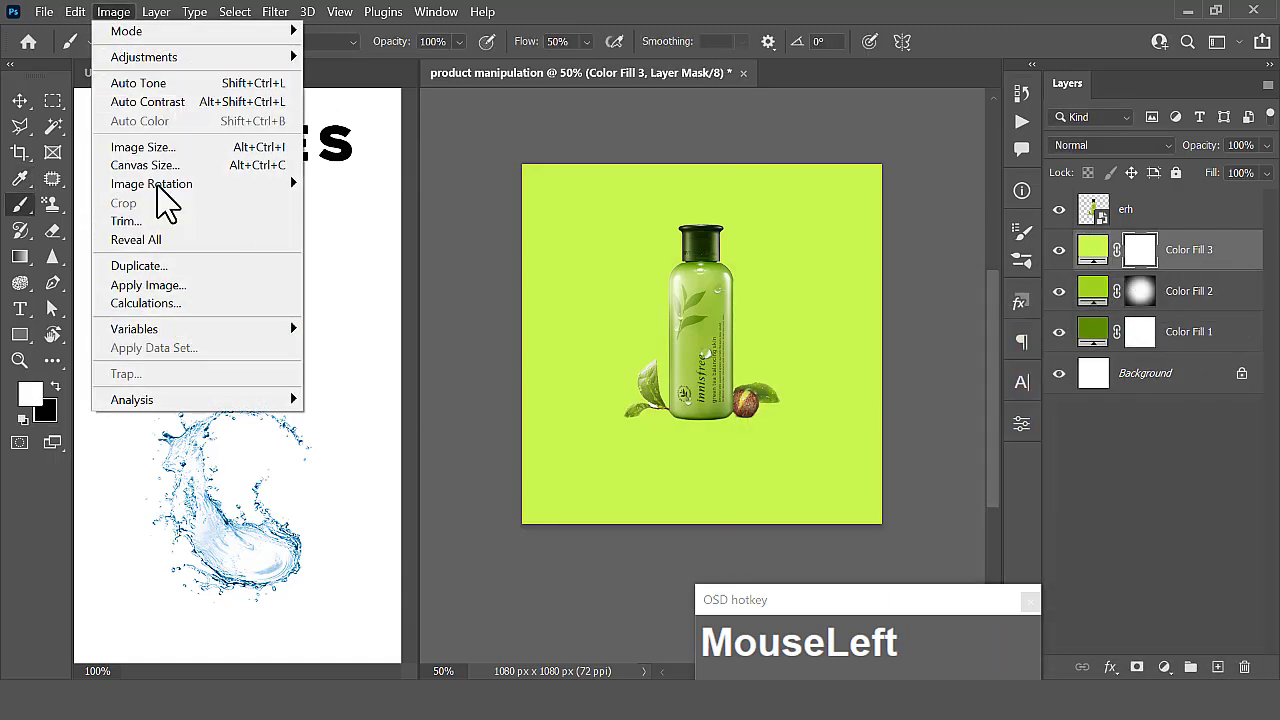
mouse_move(200, 57)
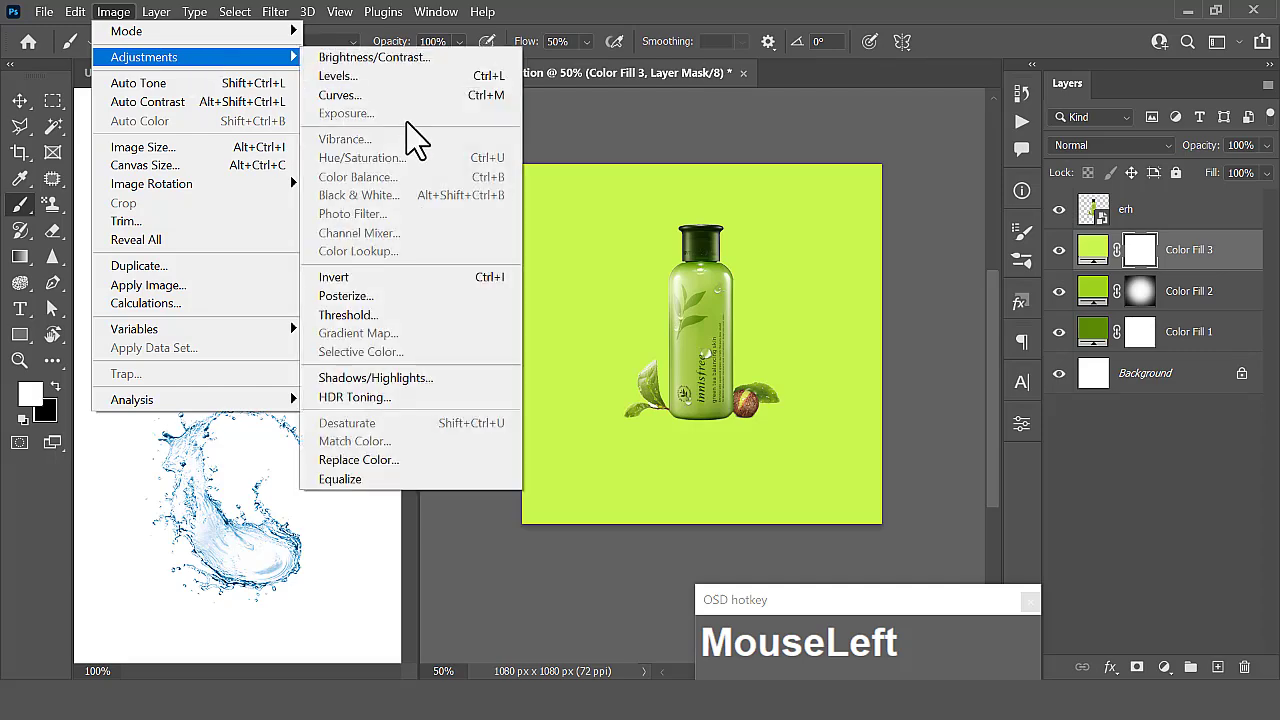
click(385, 292)
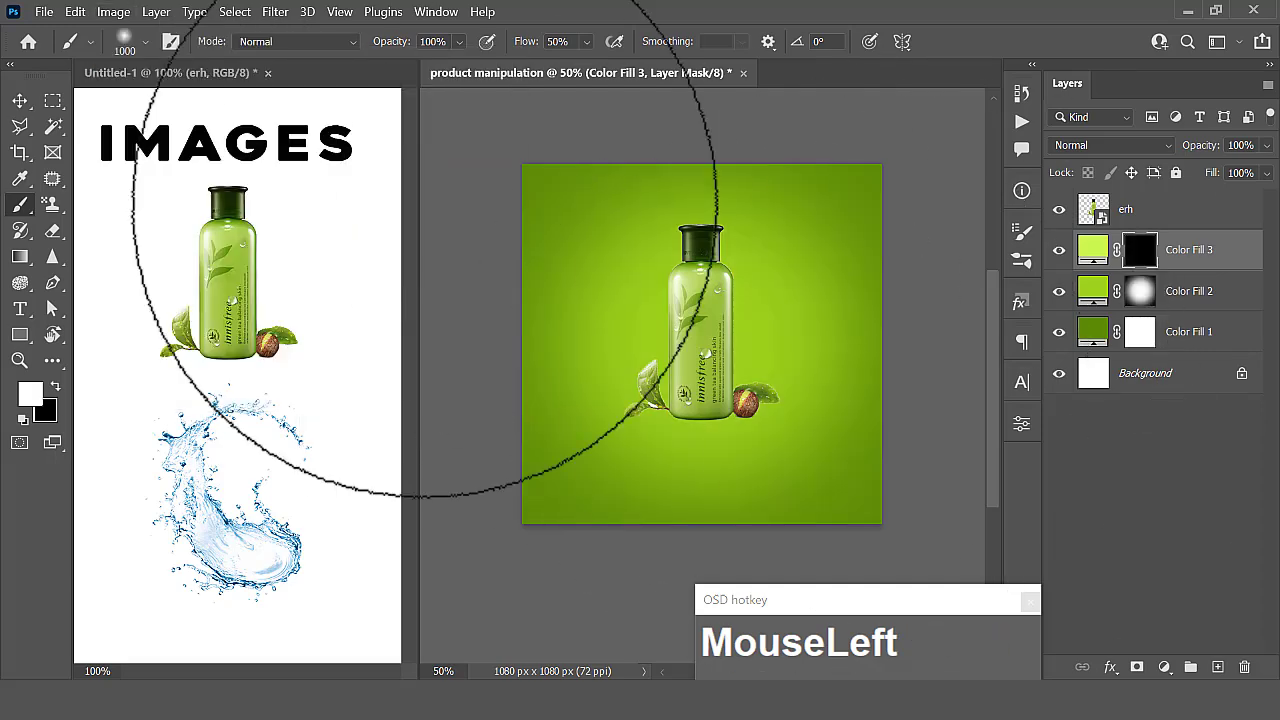
- Set the brush size to 800 px and paint a smaller soft glow behind the bottle on the Color Fill 3 mask
click(145, 41)
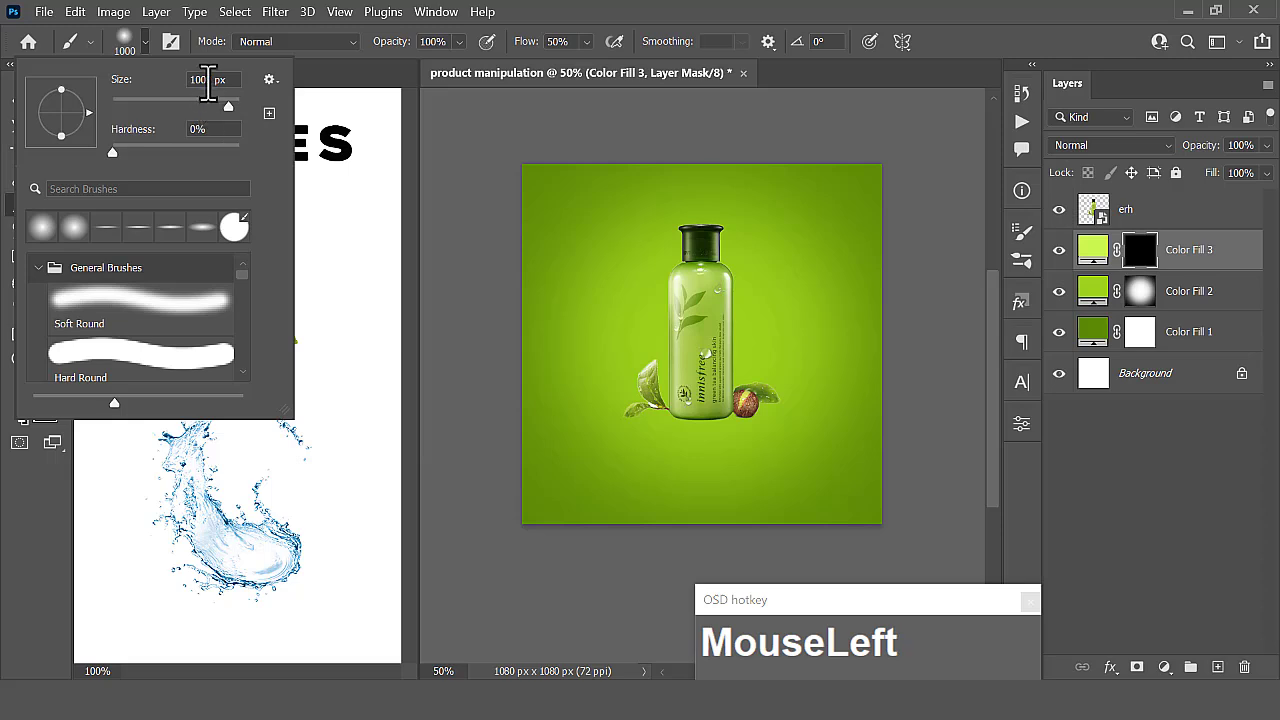
drag(207, 80, 168, 80)
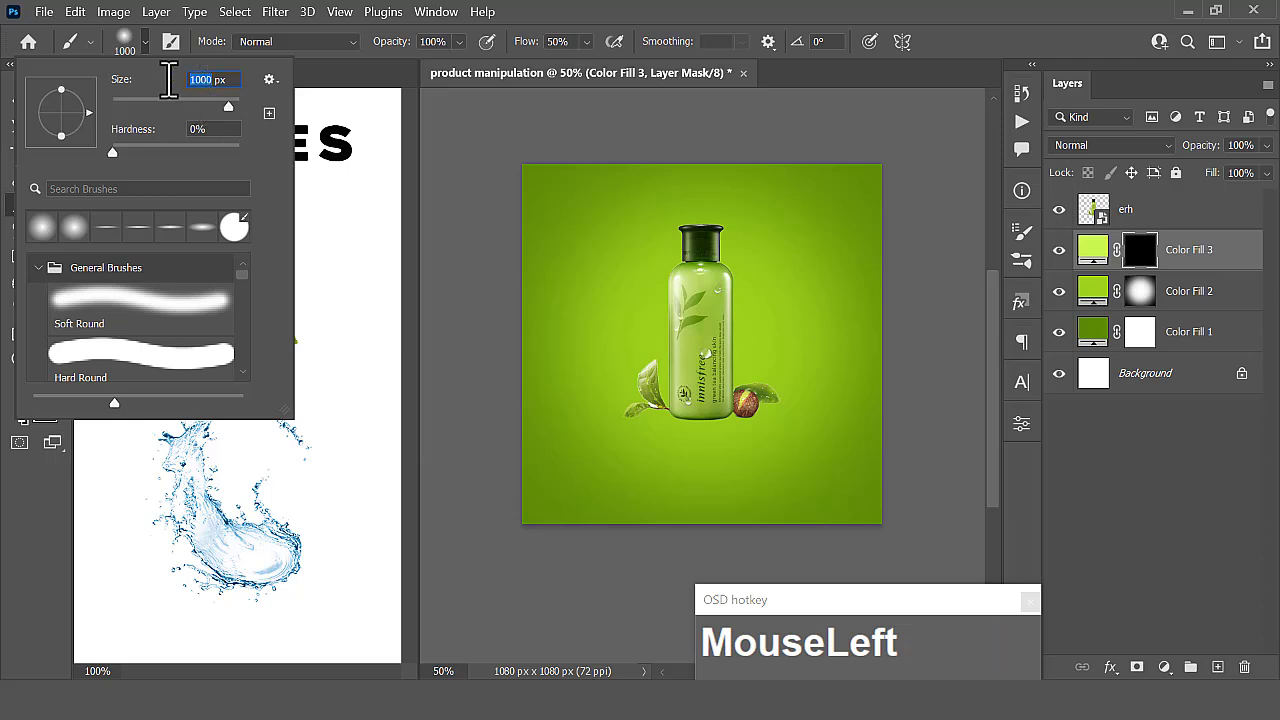
text(8)
key(Return)
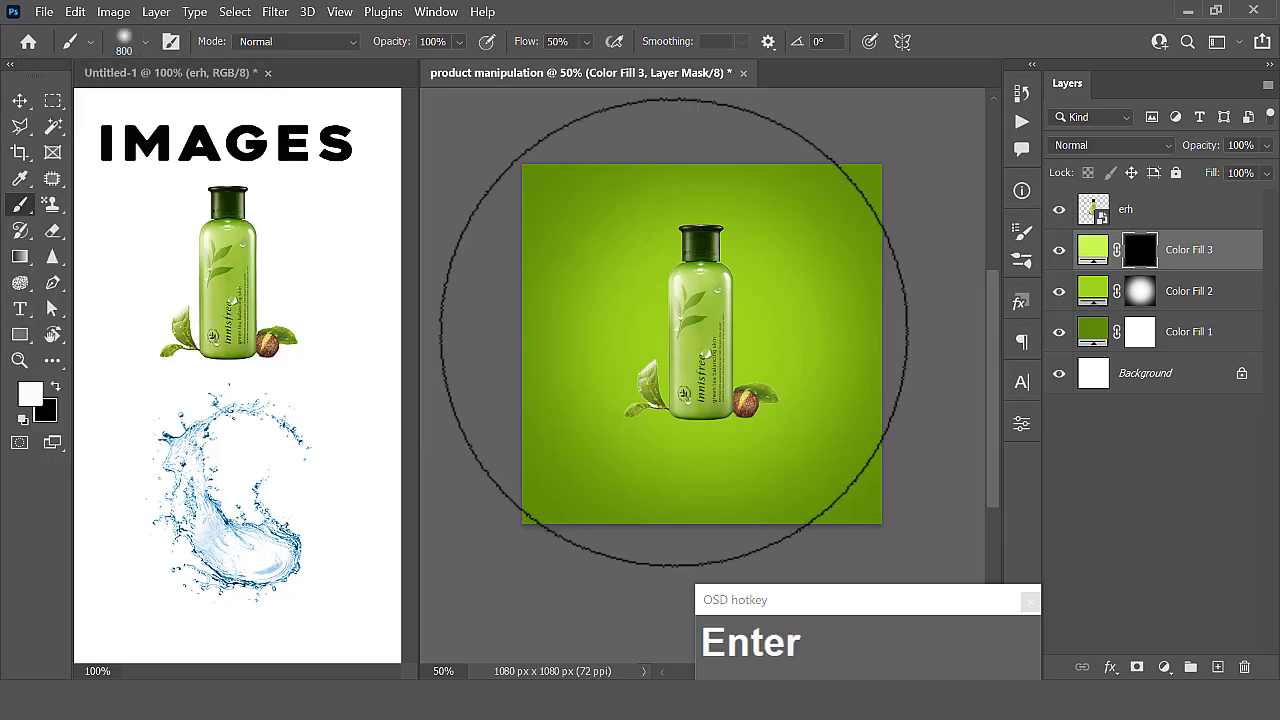
drag(699, 348, 696, 347)
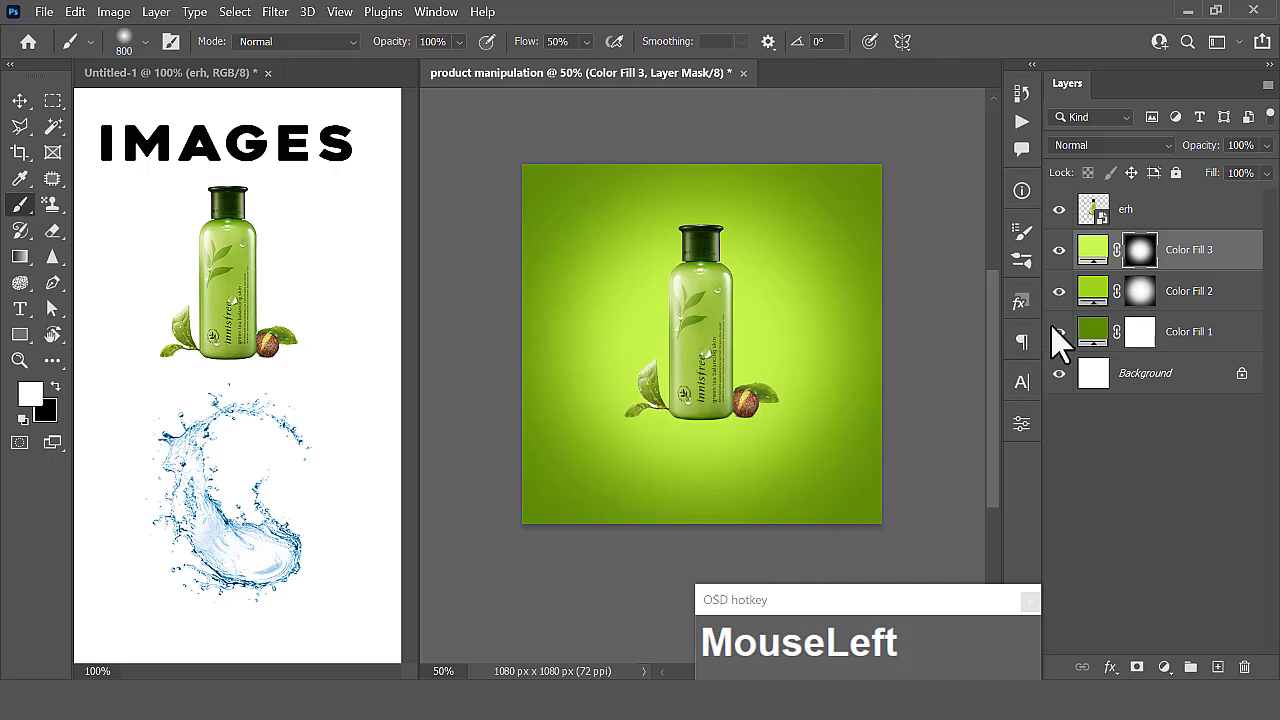
- Duplicate the Color Fill 3 layer and squash the copy to 26.30% height along the canvas's lower edge as a floor glow
click(1189, 263)
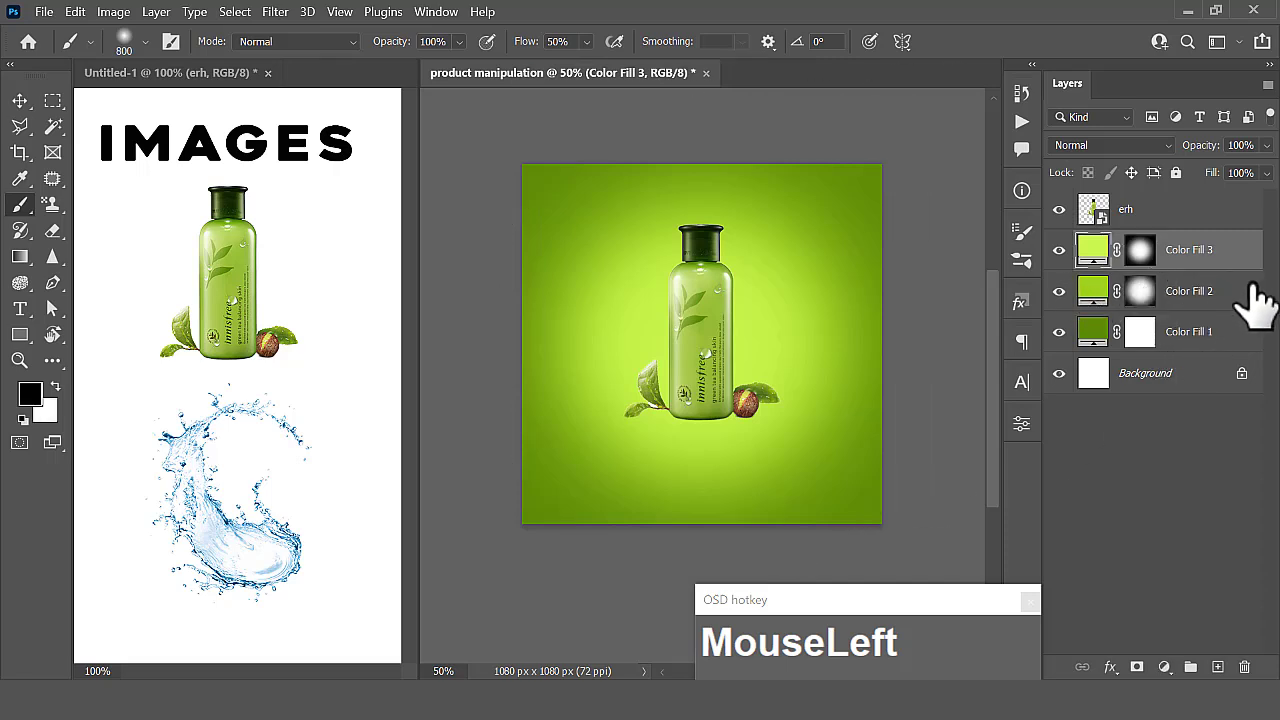
key(ctrl+j)
click(20, 100)
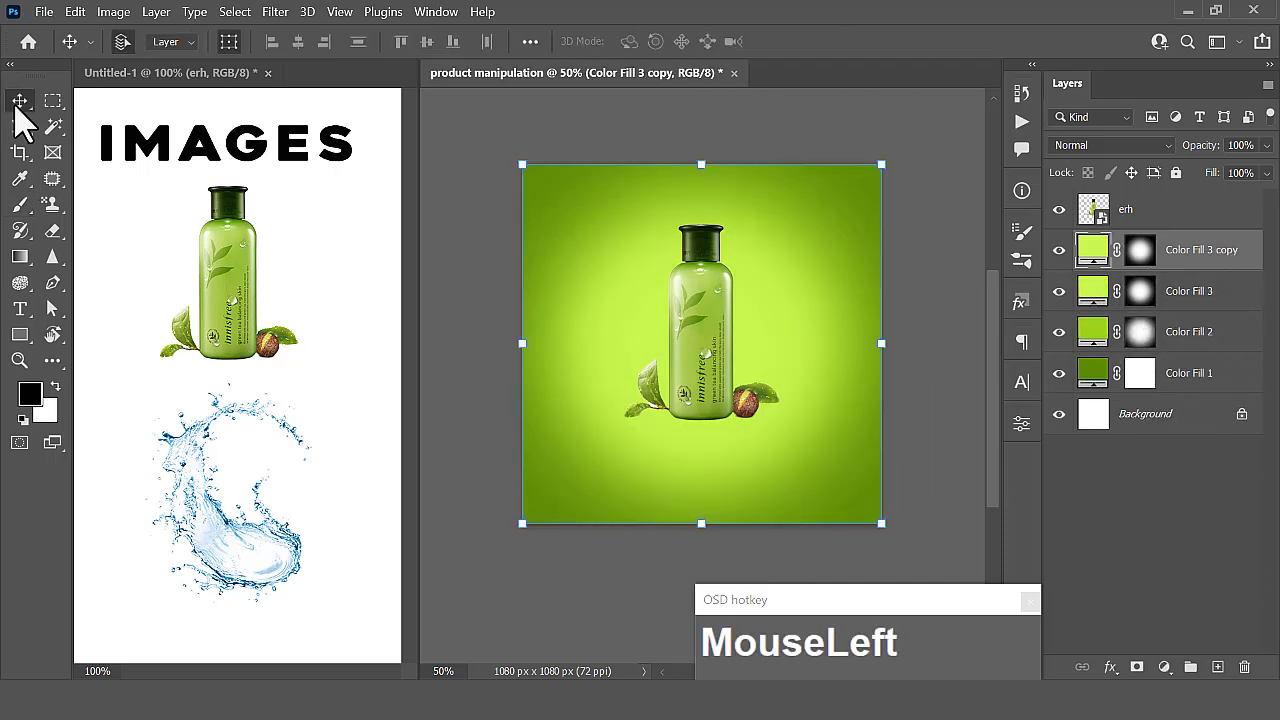
drag(702, 166, 700, 426)
click(975, 41)
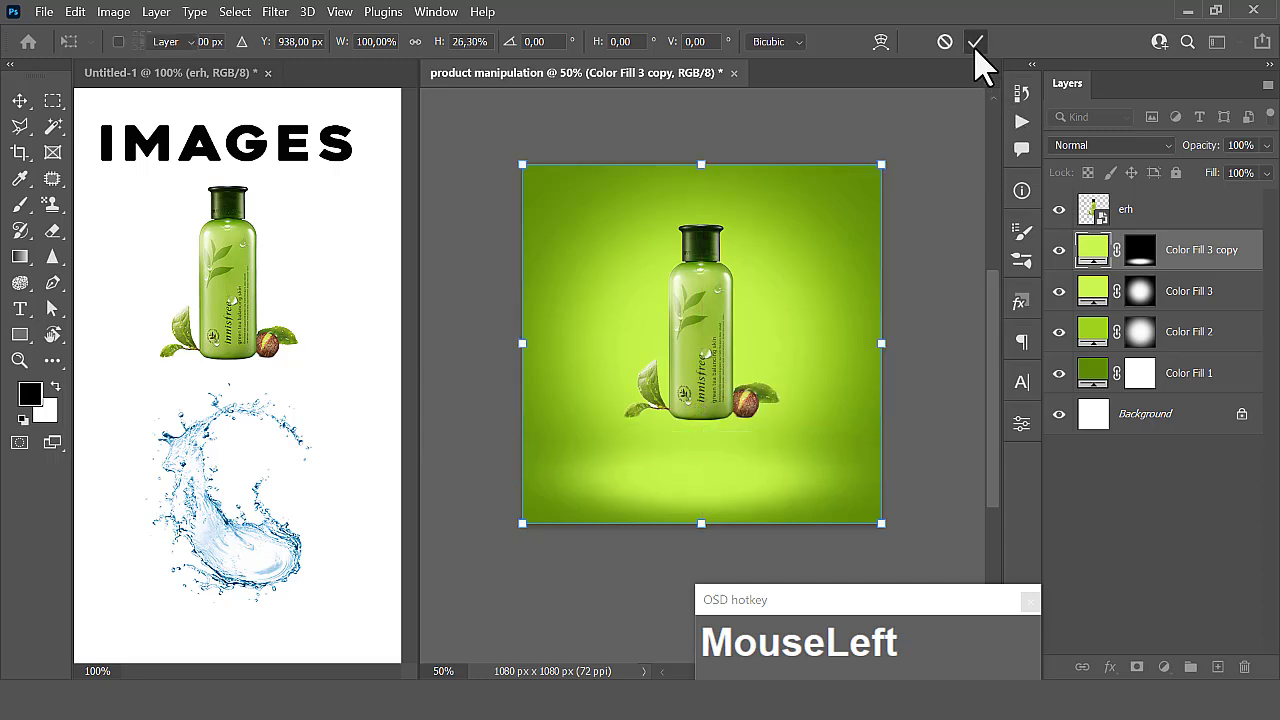
click(949, 219)
- Move the bottle straight up until its cap sits just below the canvas's upper edge
click(700, 346)
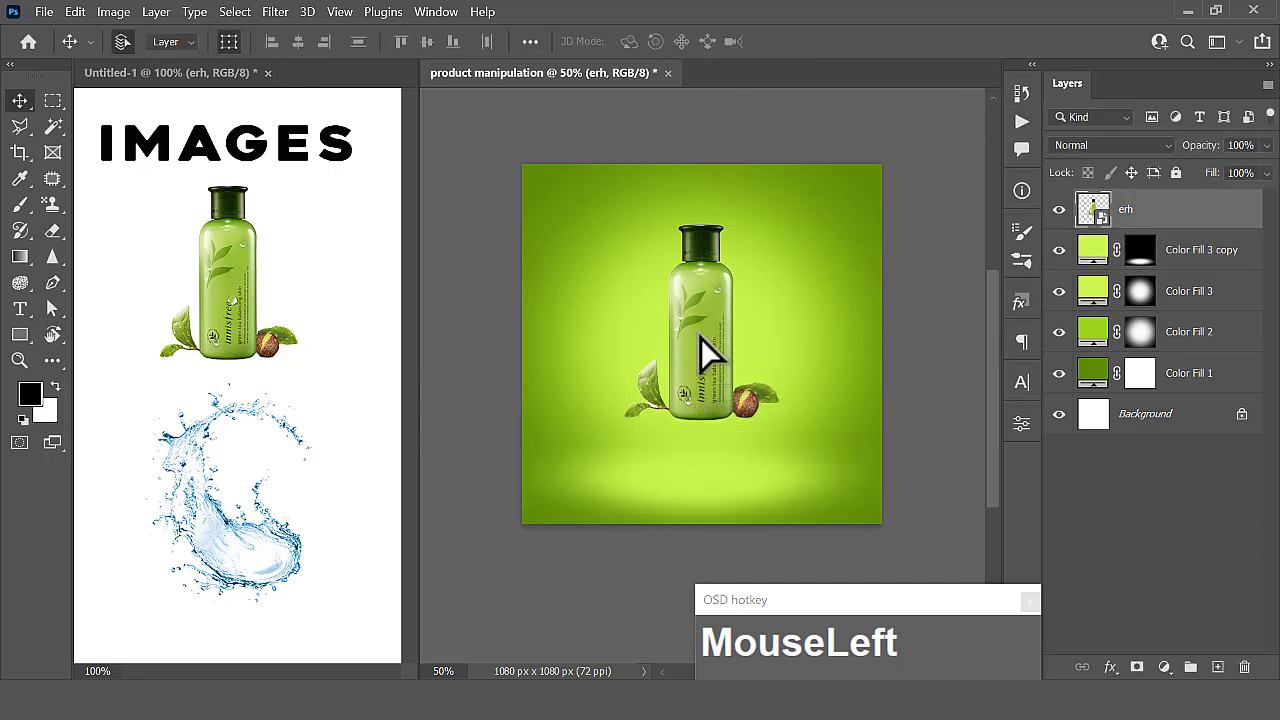
drag(701, 338, 699, 306)
click(944, 222)
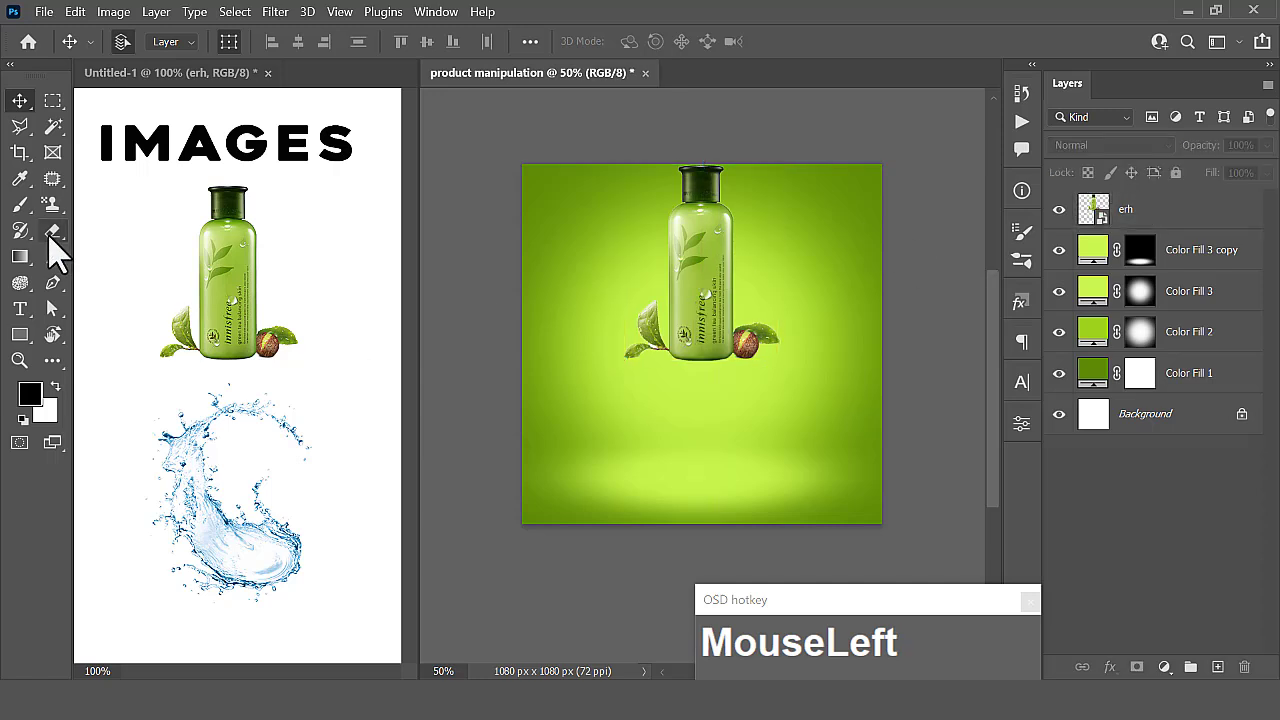
- Draw a flat ellipse shape of about 550 x 62 px below the bottle
click(20, 334)
right_click(20, 334)
click(80, 358)
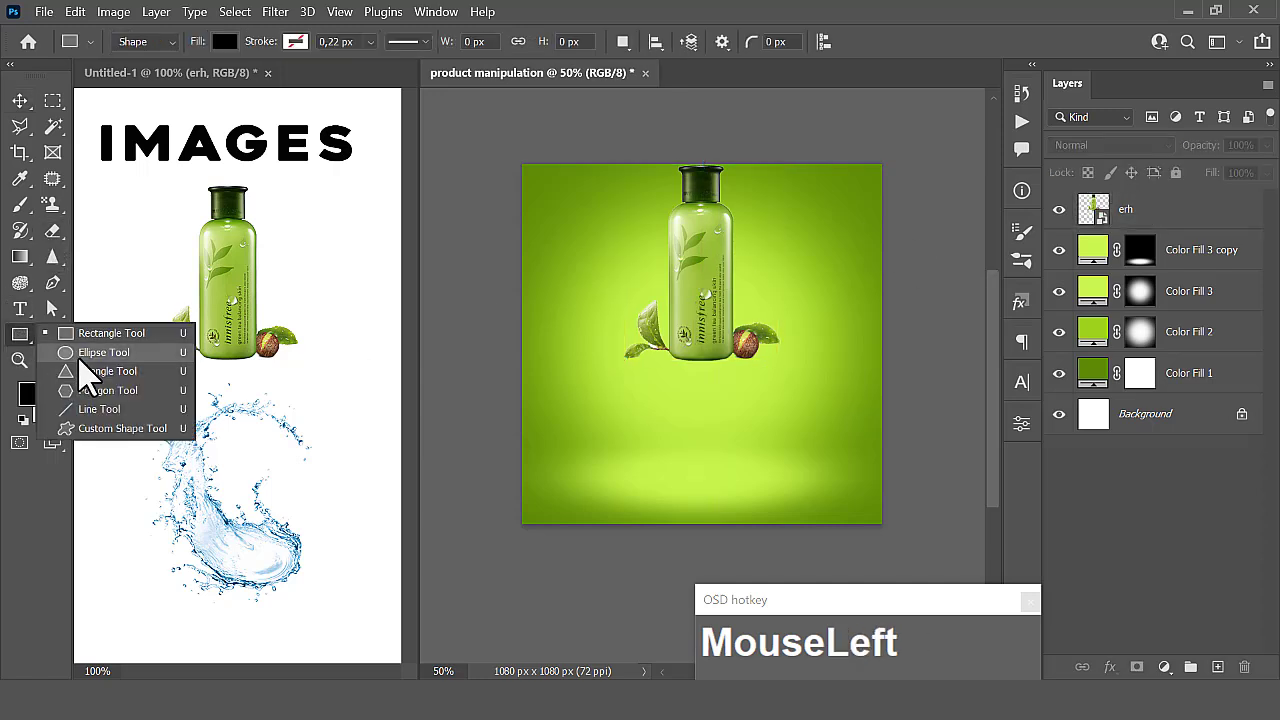
drag(617, 402, 806, 425)
- Fill the ellipse with bright green 87c704 from the recently used colors
click(838, 458)
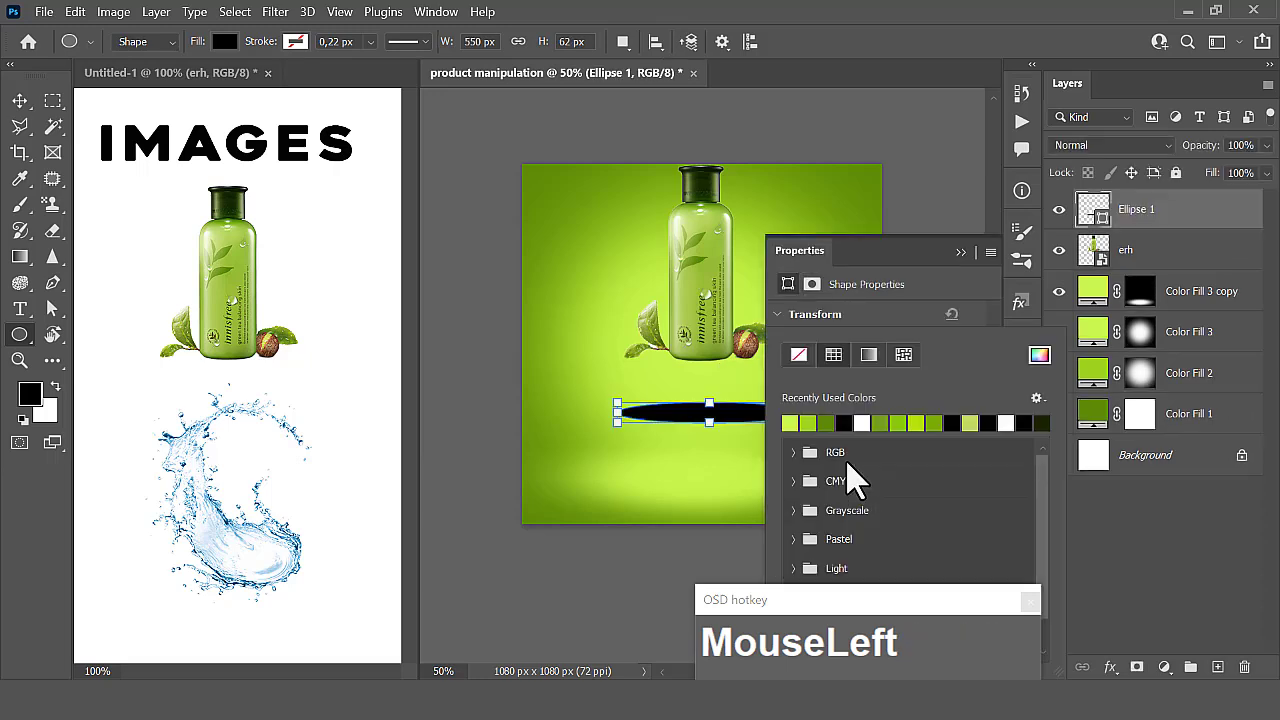
click(832, 424)
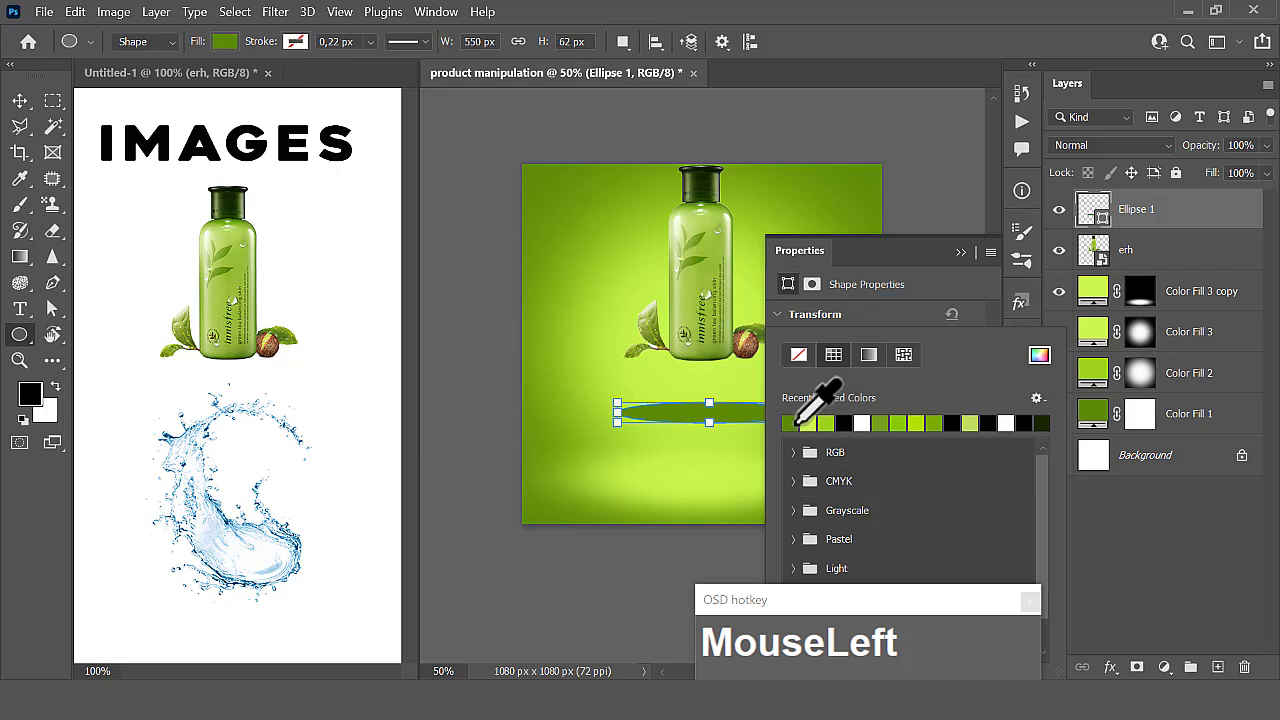
click(912, 424)
click(963, 252)
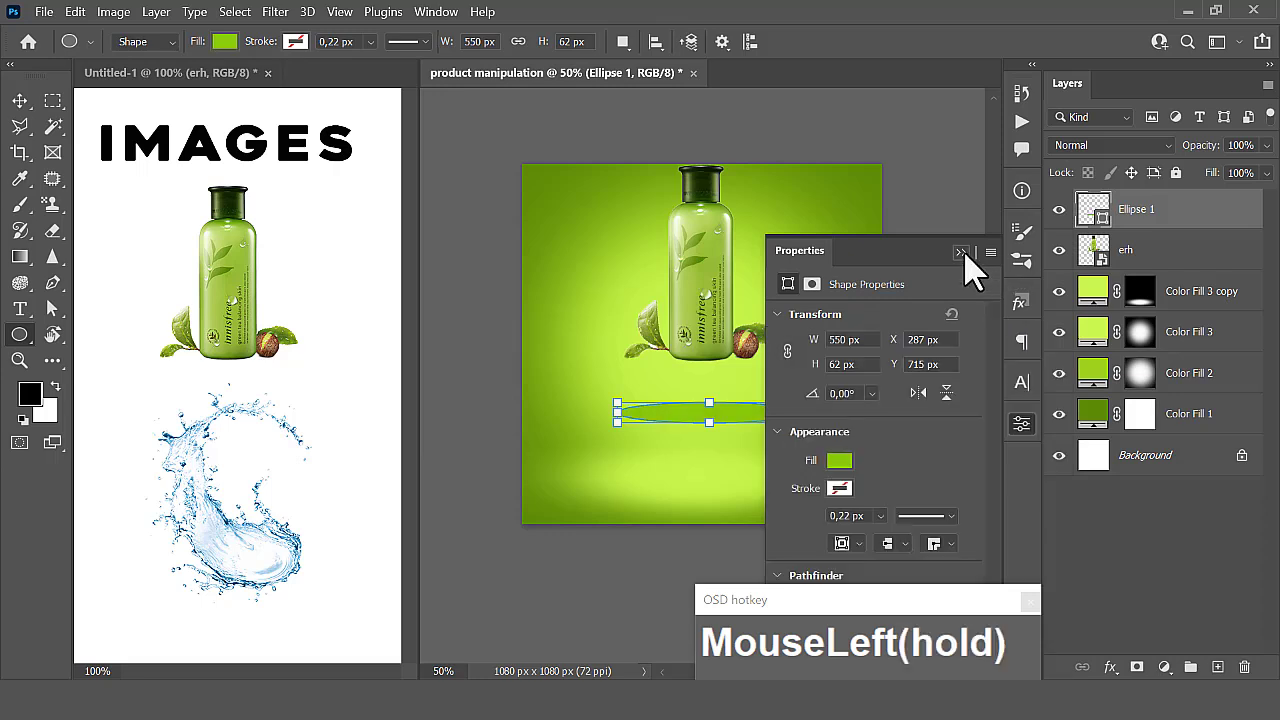
- Flatten the ellipse to a height of about 46 px, keeping its upper edge in place
click(22, 102)
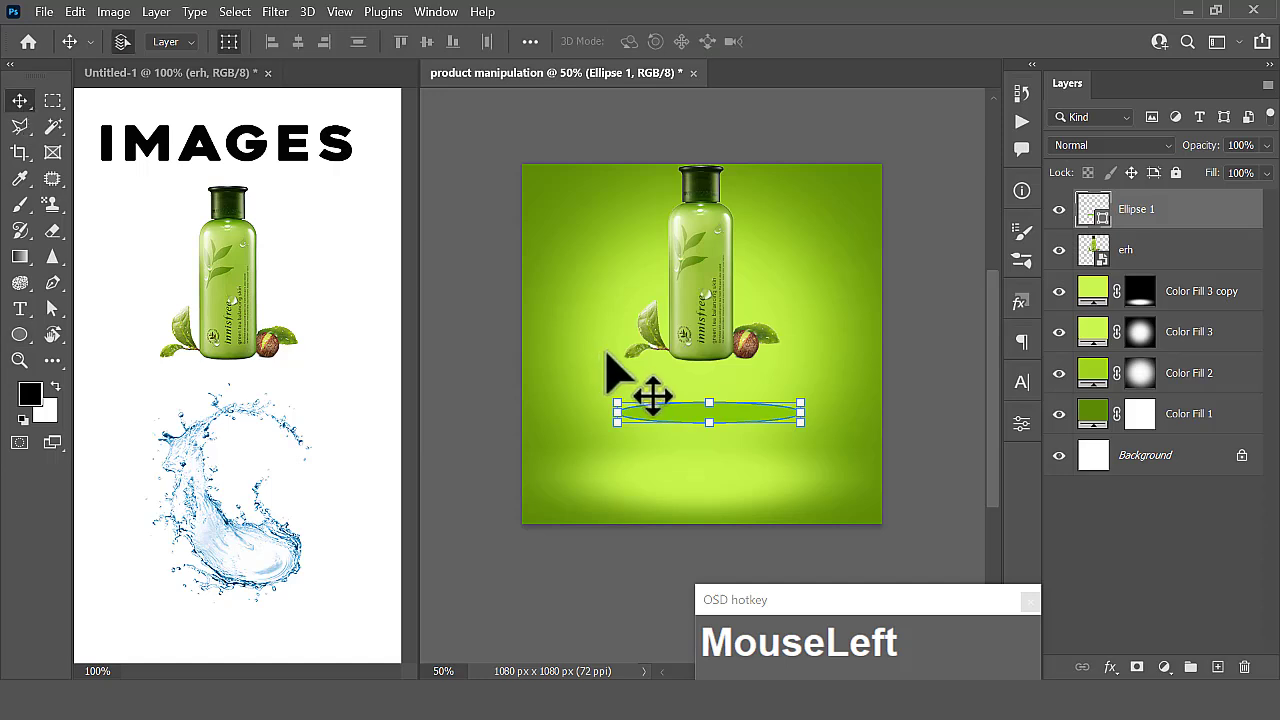
drag(708, 421, 708, 415)
click(976, 41)
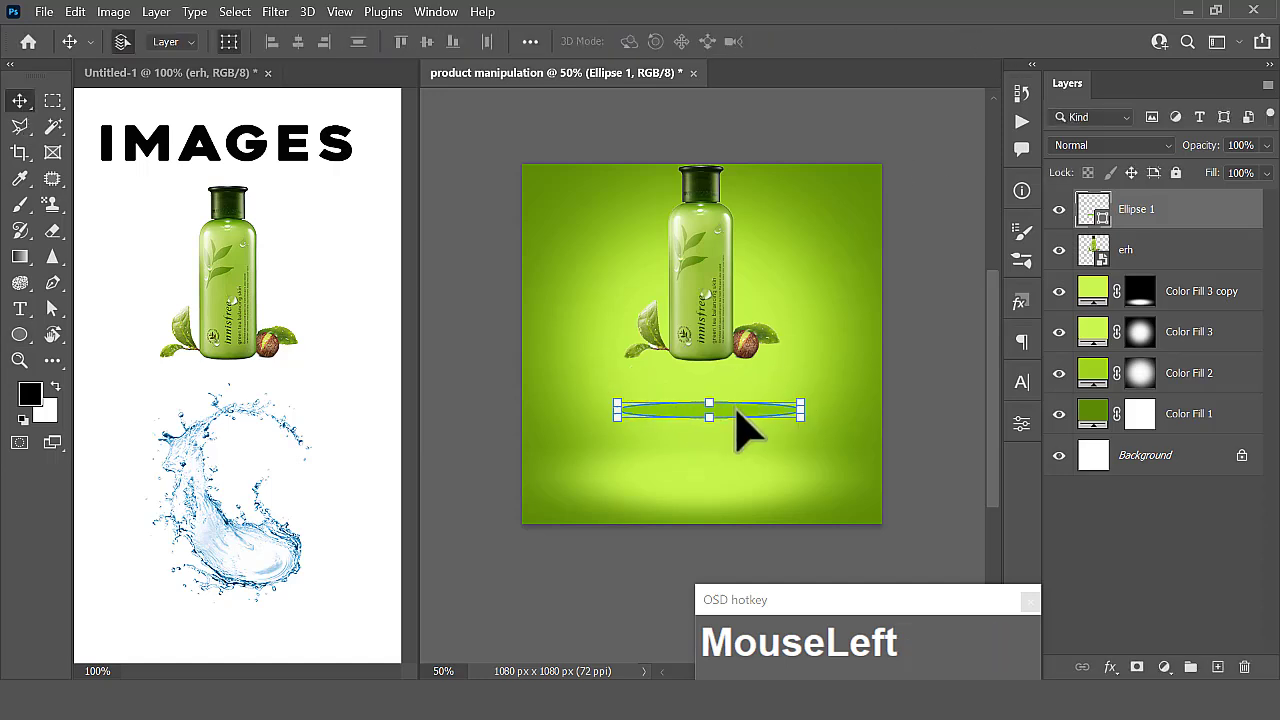
- Duplicate the ellipse below the original and recolor the copy a darker shade of green
drag(742, 413, 743, 463)
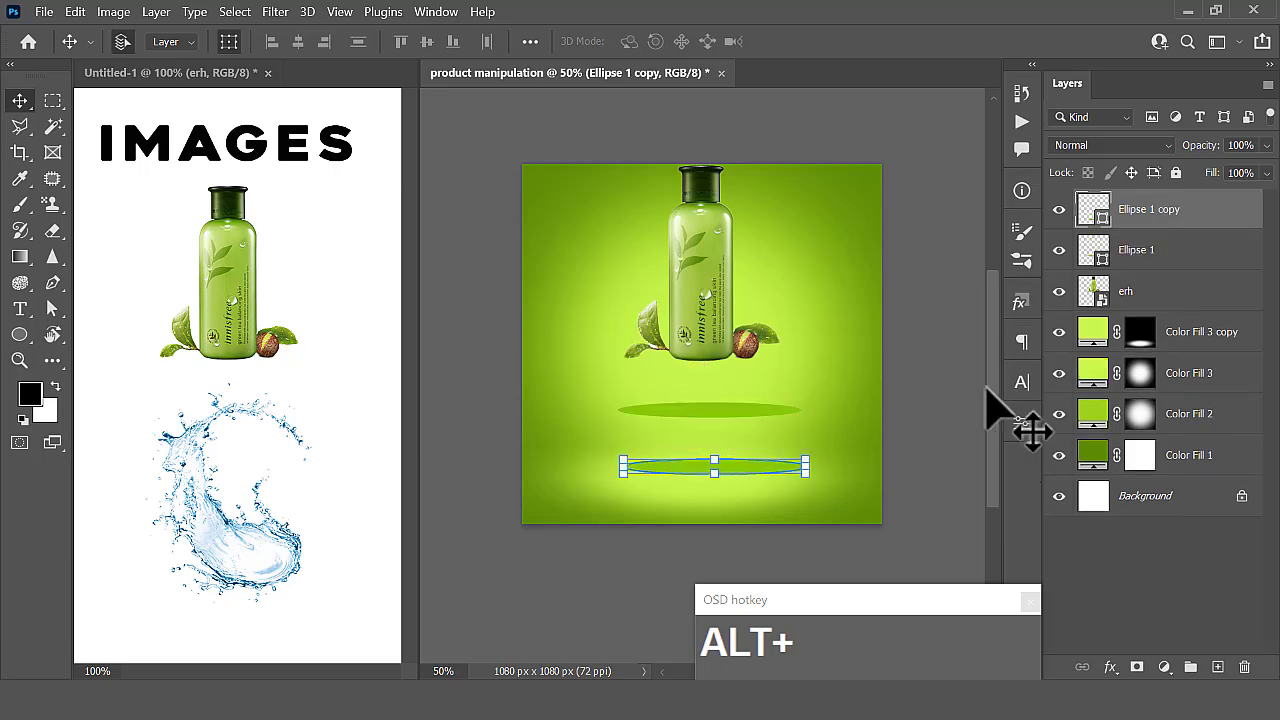
double_click(1097, 212)
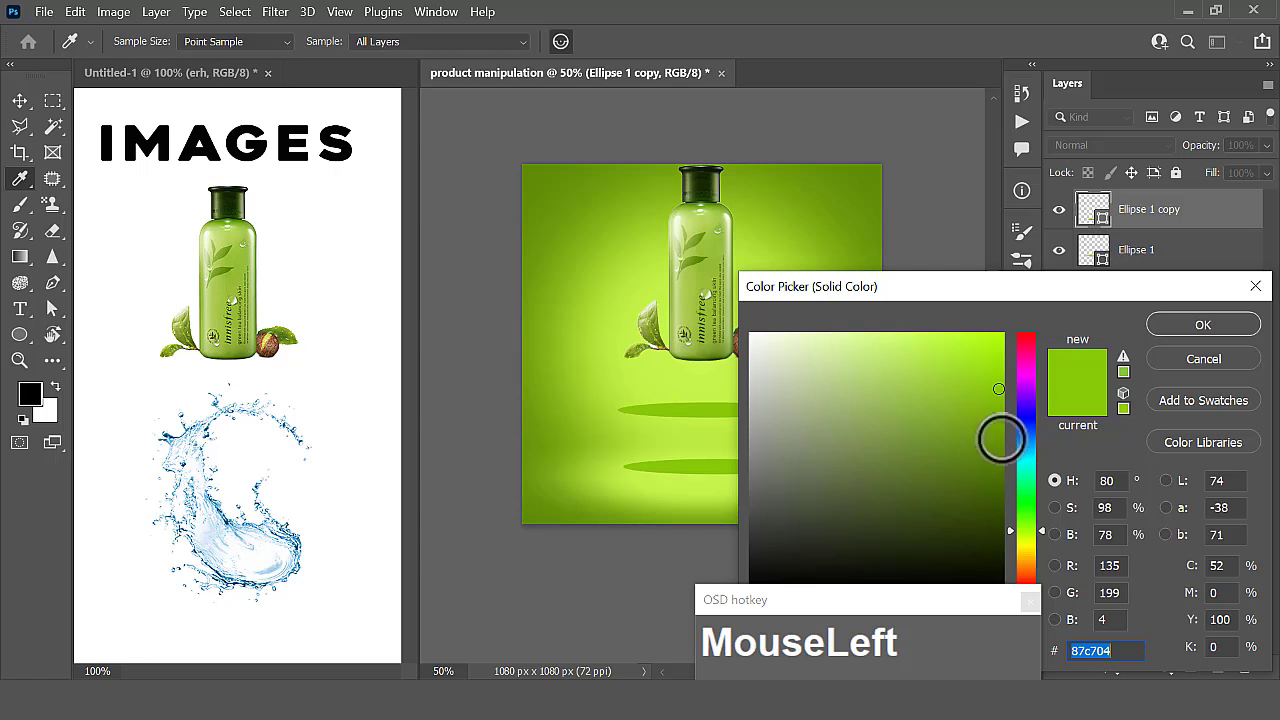
click(1004, 442)
click(1190, 330)
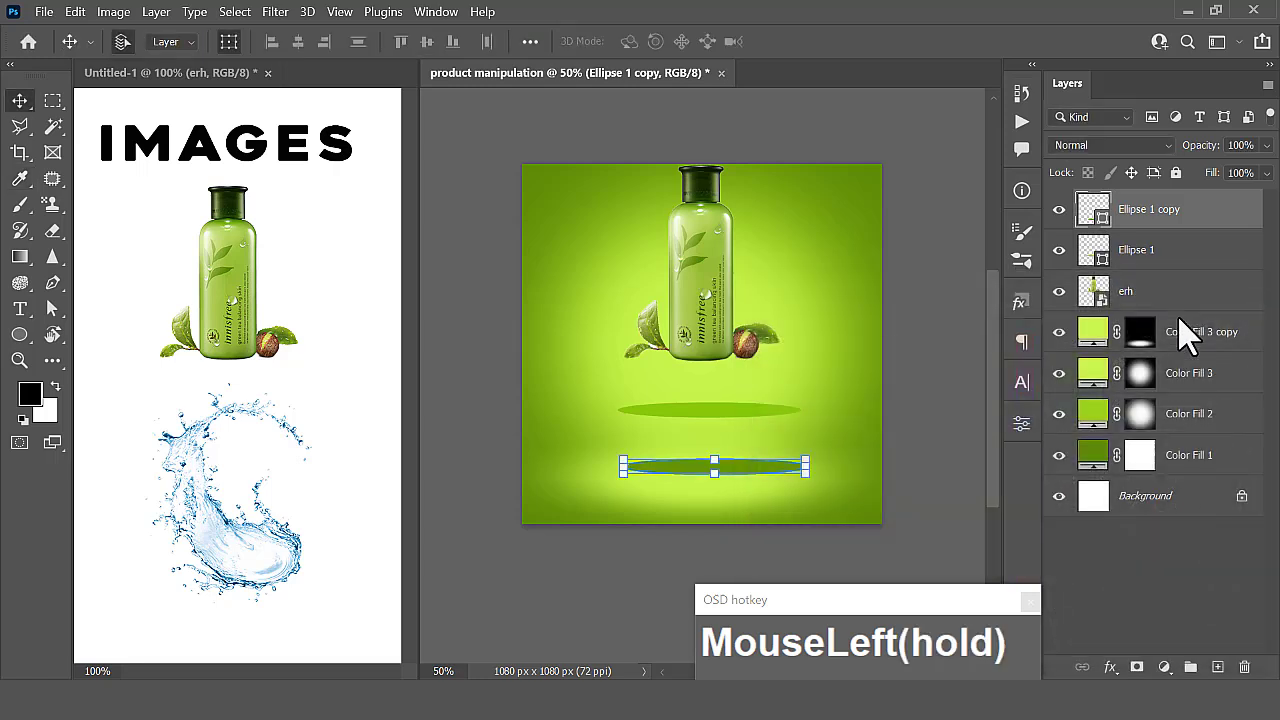
- Place the Ellipse 1 copy layer beneath Ellipse 1 and move the dark ellipse up closer to the bright one
drag(1157, 220, 1145, 275)
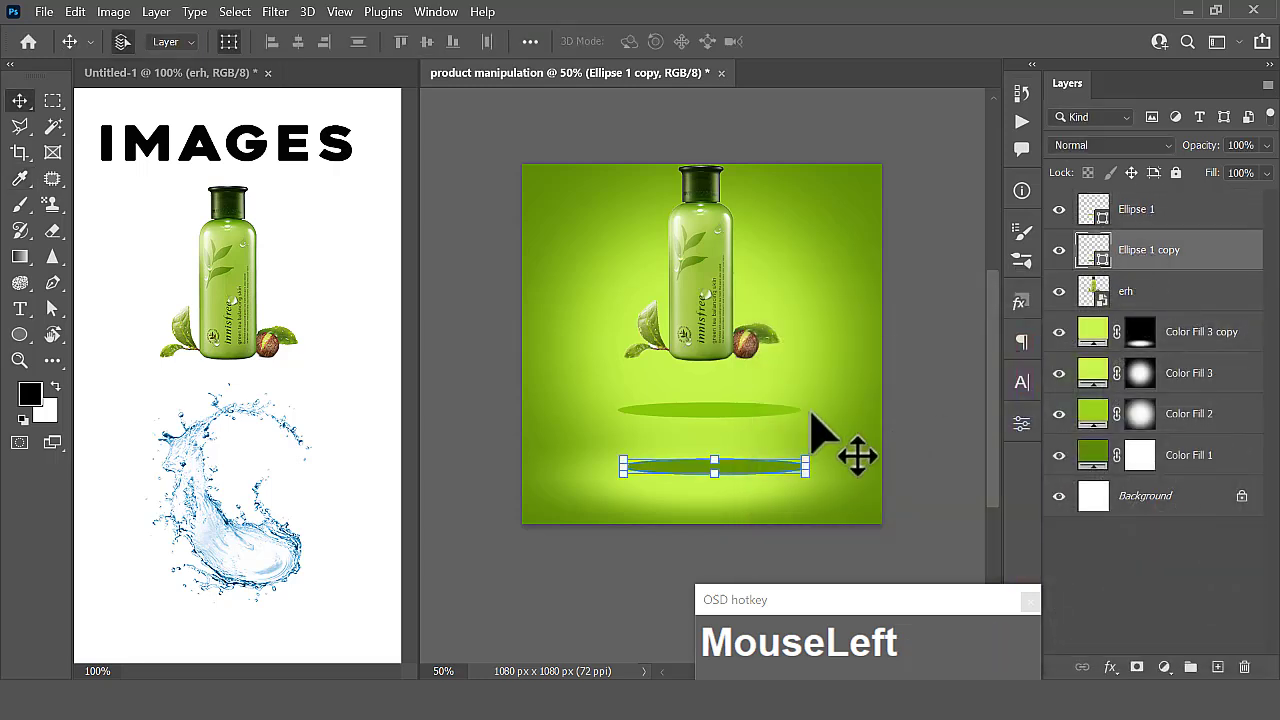
drag(737, 467, 736, 448)
click(975, 345)
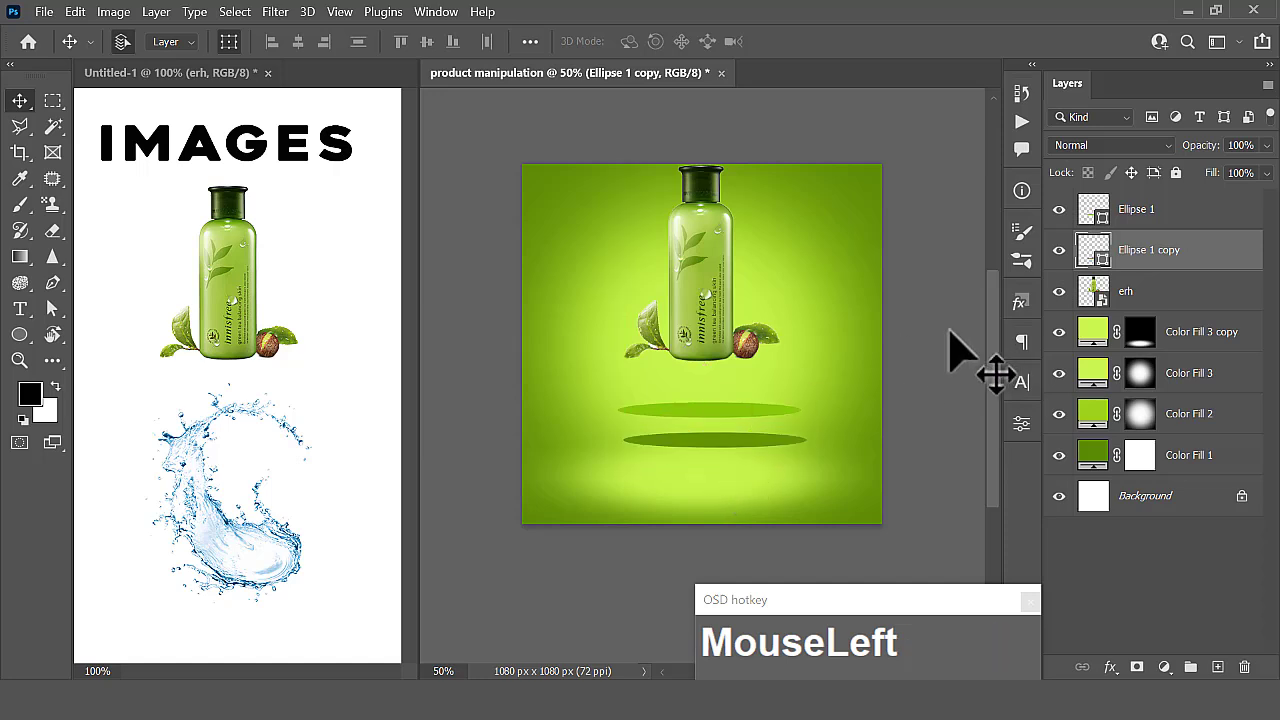
- Draw a dark green rectangle about 548 by 102 px between the bright and dark ellipses, directly above the Ellipse 1 copy layer
click(19, 336)
right_click(19, 336)
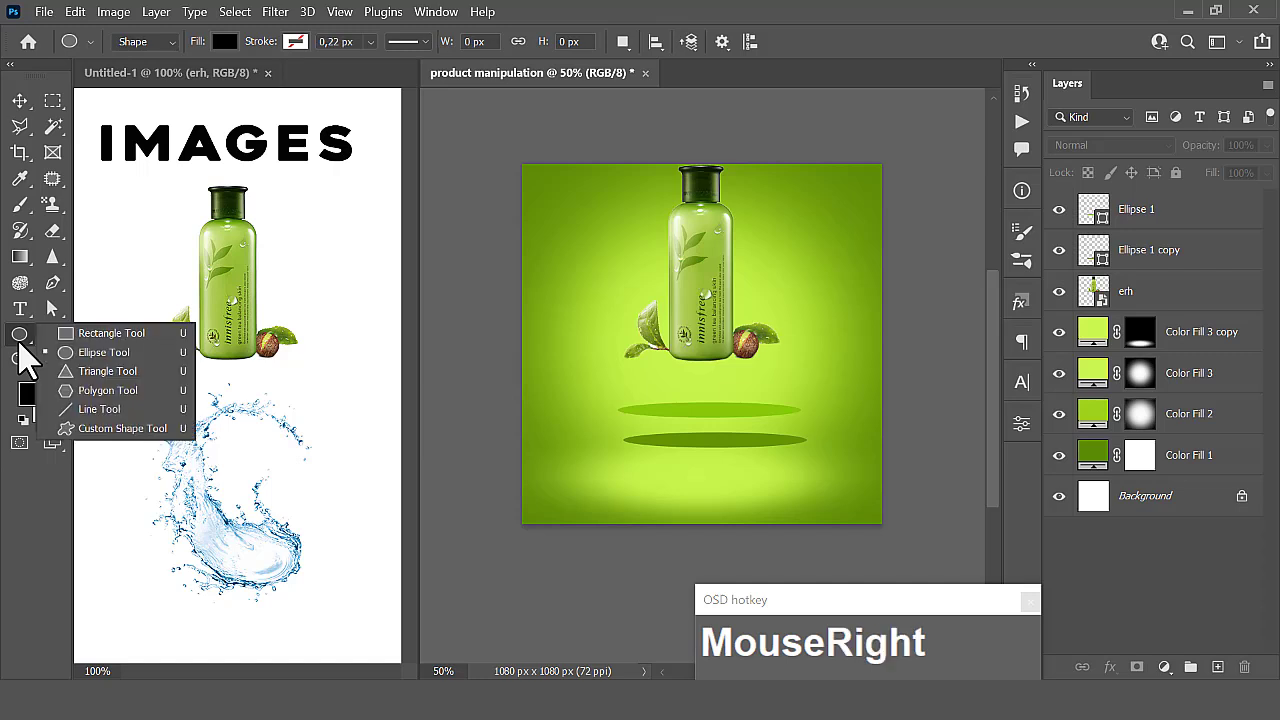
click(80, 333)
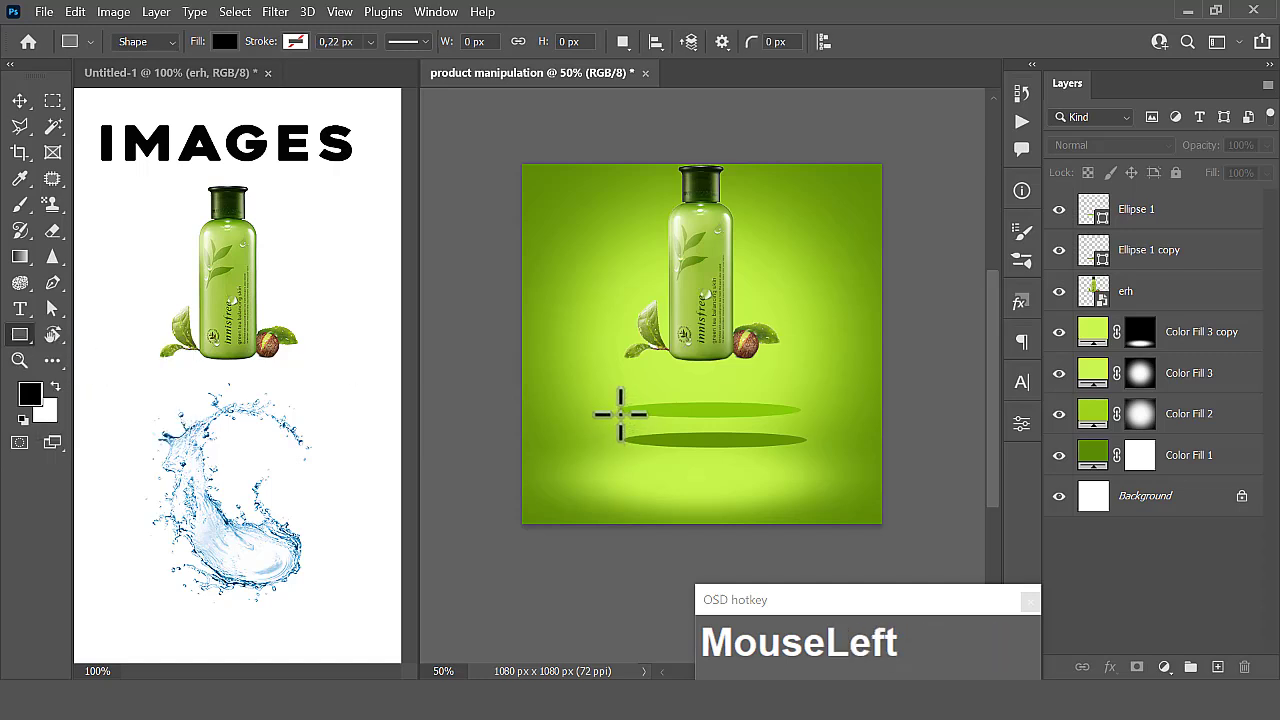
click(1140, 254)
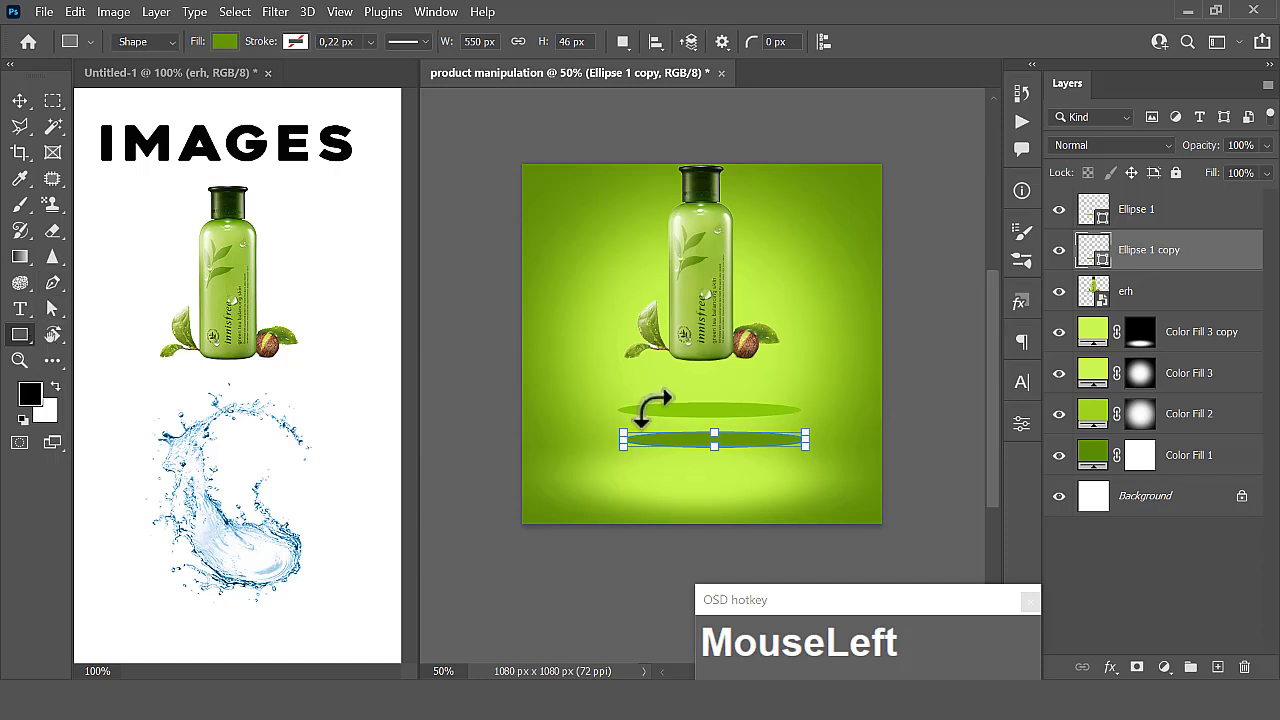
drag(638, 408, 806, 440)
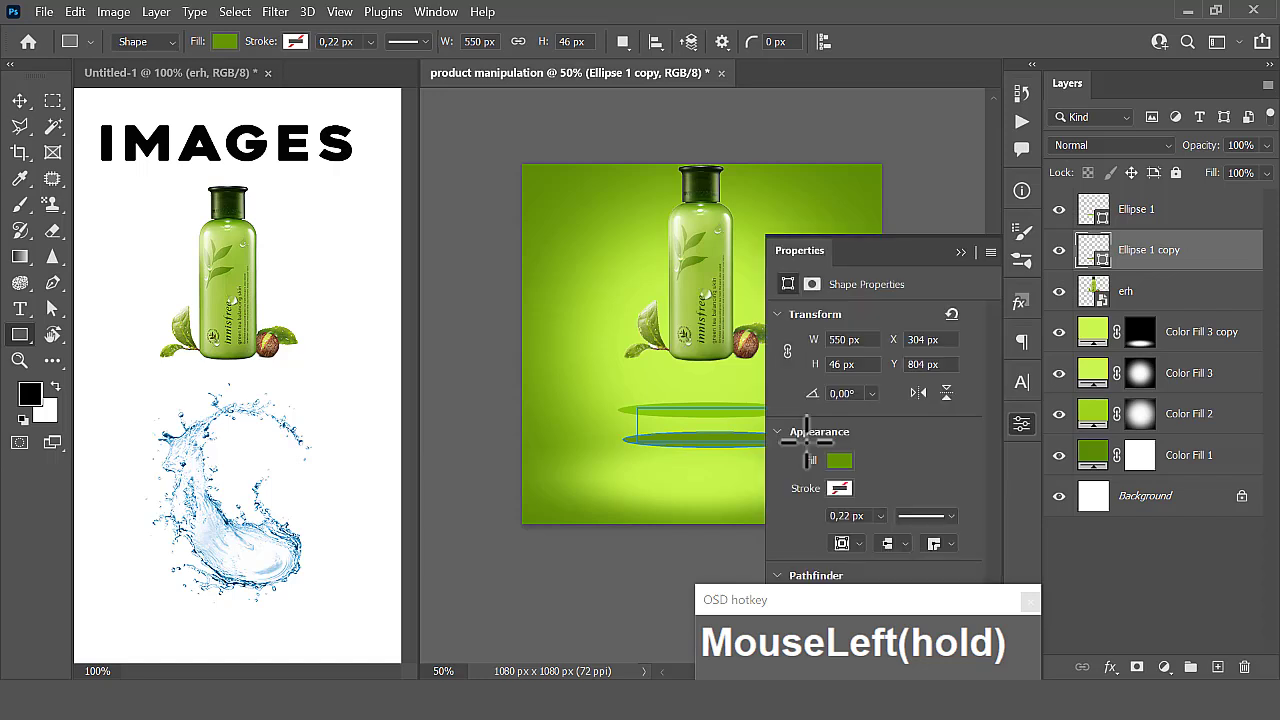
drag(637, 427, 622, 427)
click(961, 251)
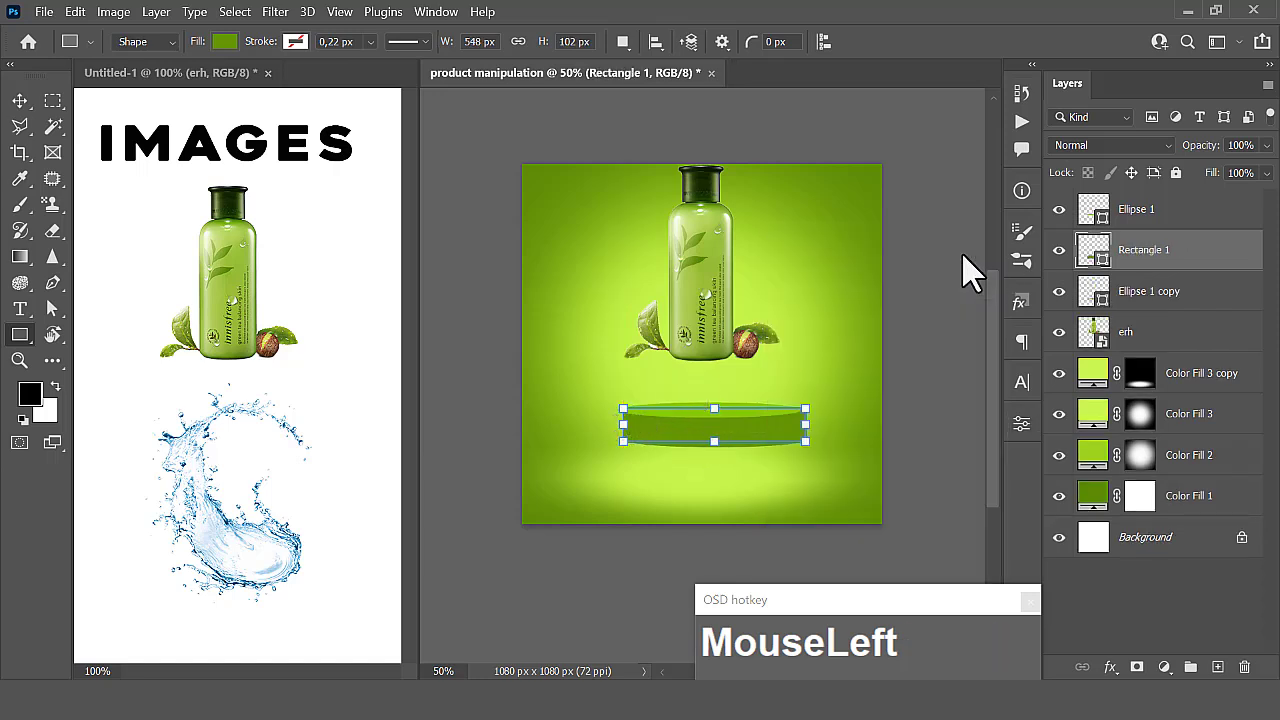
- Adjust the rectangle's left and right sides to line up with the ends of the bright upper ellipse
key(ctrl+plus)
key(ctrl+plus)
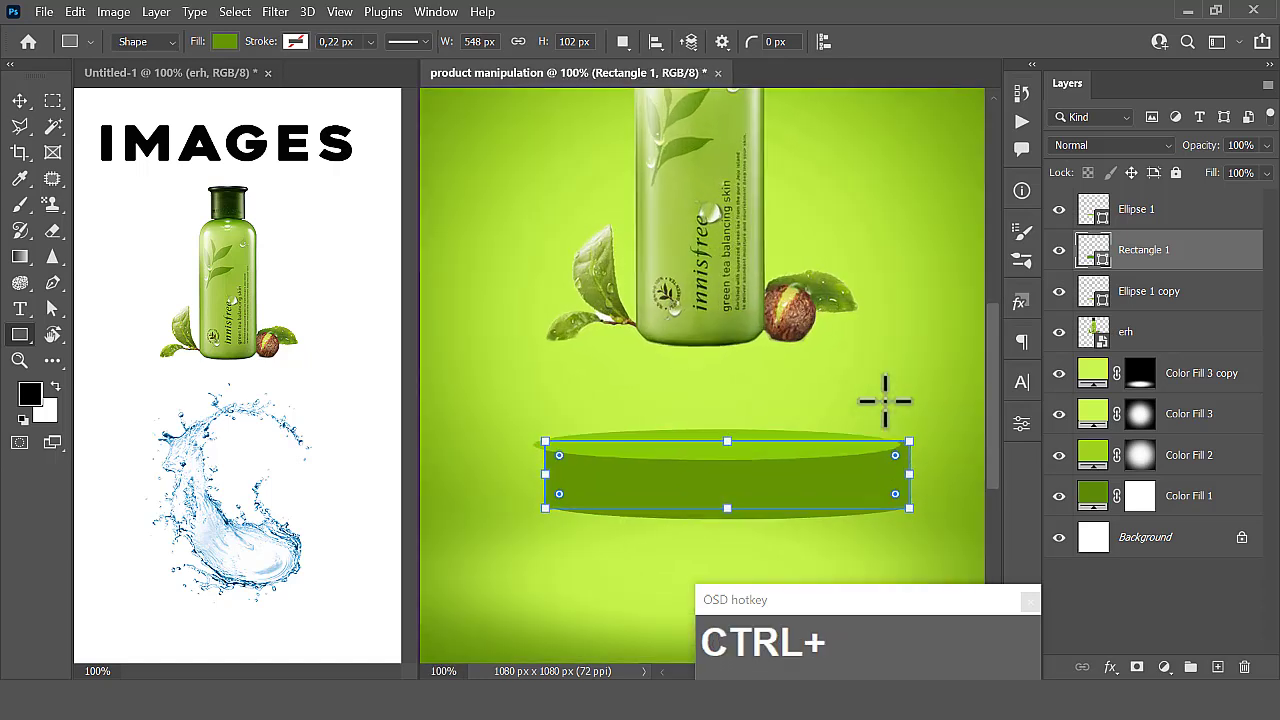
scroll(885, 400, down, 1)
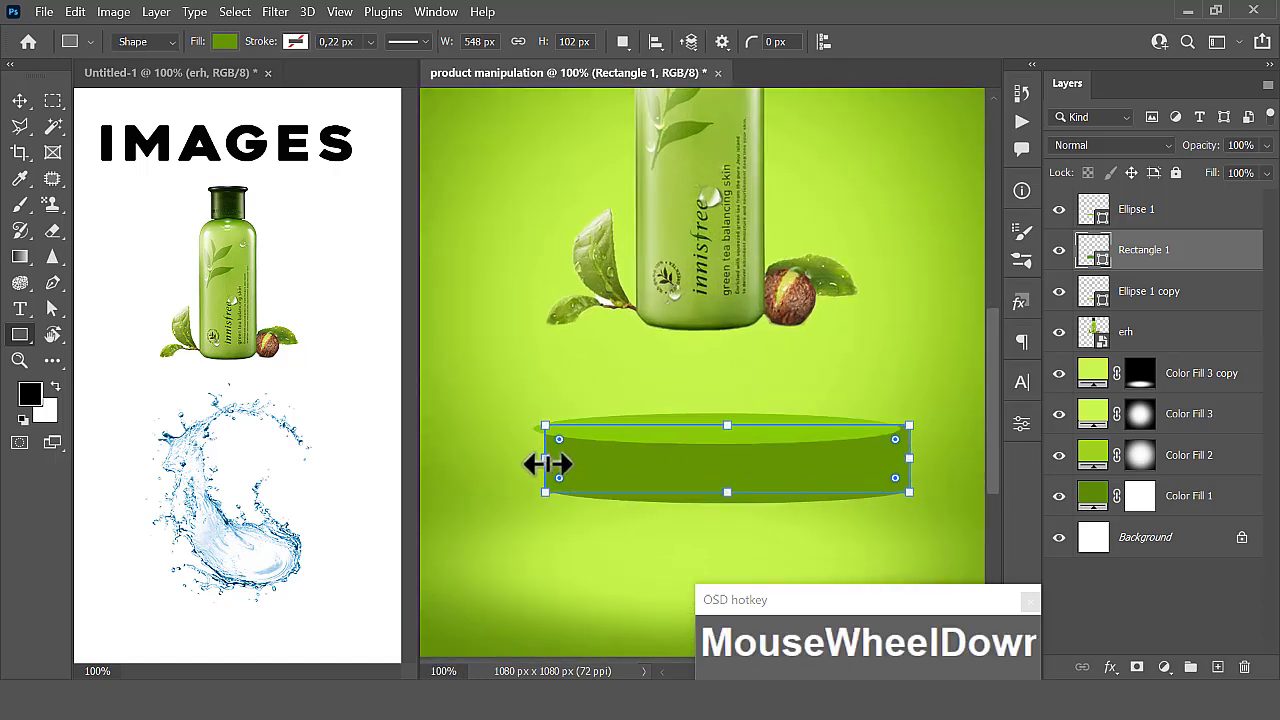
drag(548, 463, 534, 458)
drag(540, 458, 540, 458)
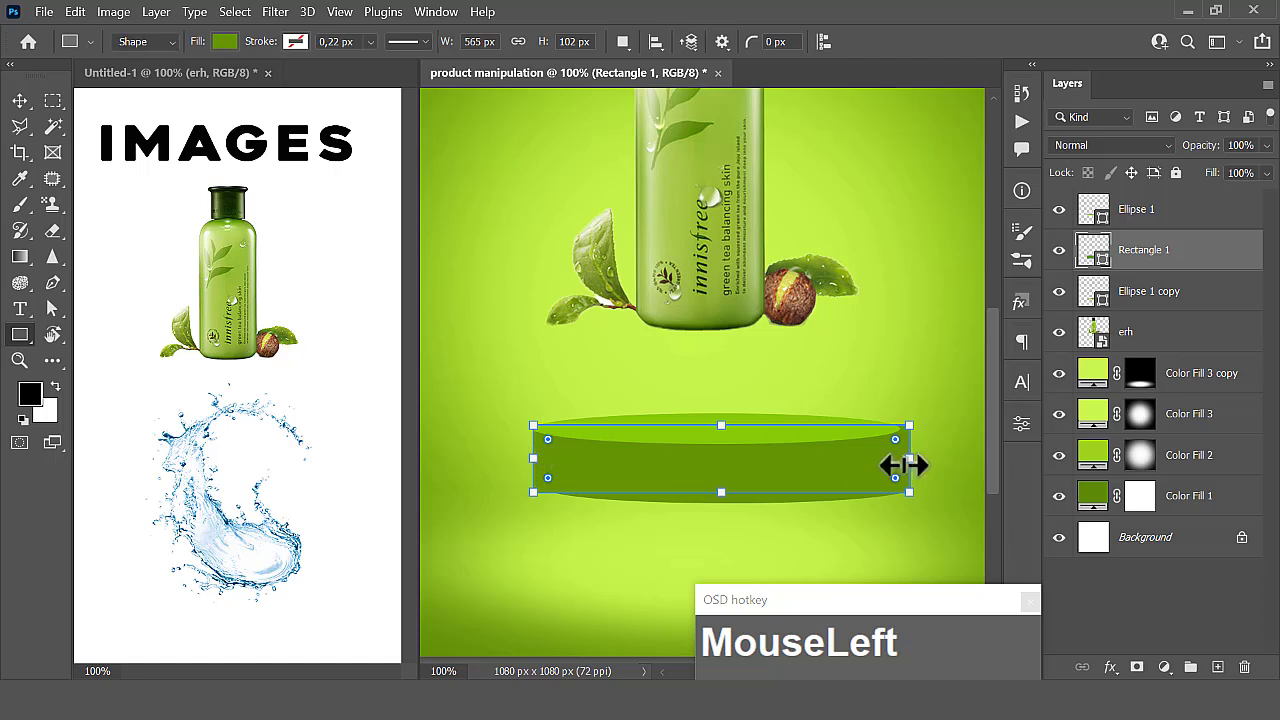
mouse_move(908, 462)
mouse_down()
mouse_move(880, 460)
mouse_move(897, 463)
mouse_up()
click(19, 100)
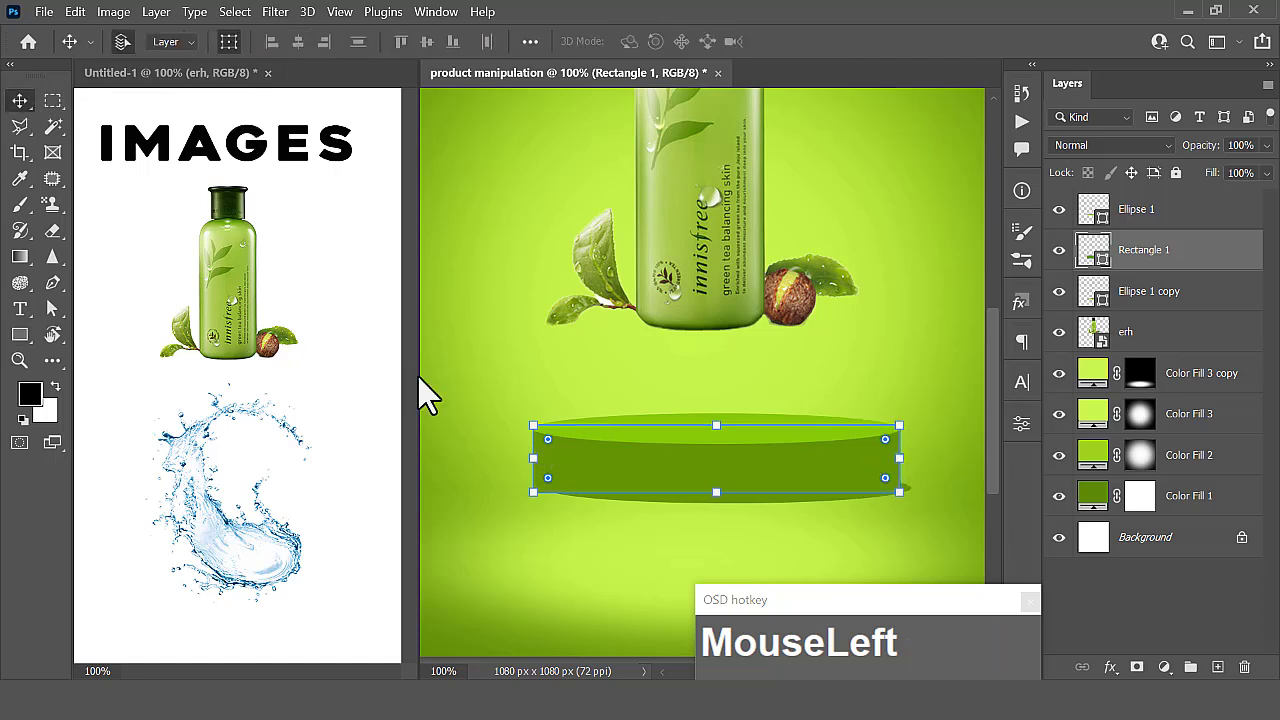
- Align Ellipse 1, Rectangle 1 and Ellipse 1 copy to each other by their horizontal centers
click(443, 382)
click(1160, 212)
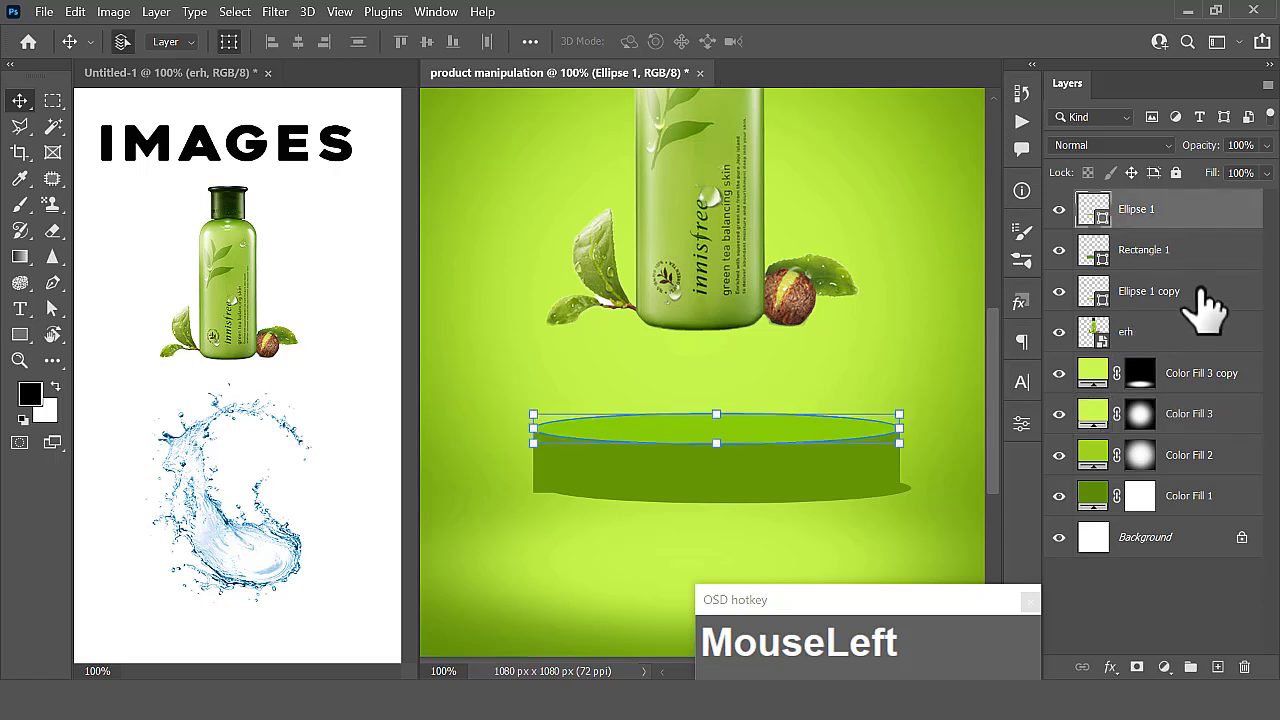
shift+click(1160, 291)
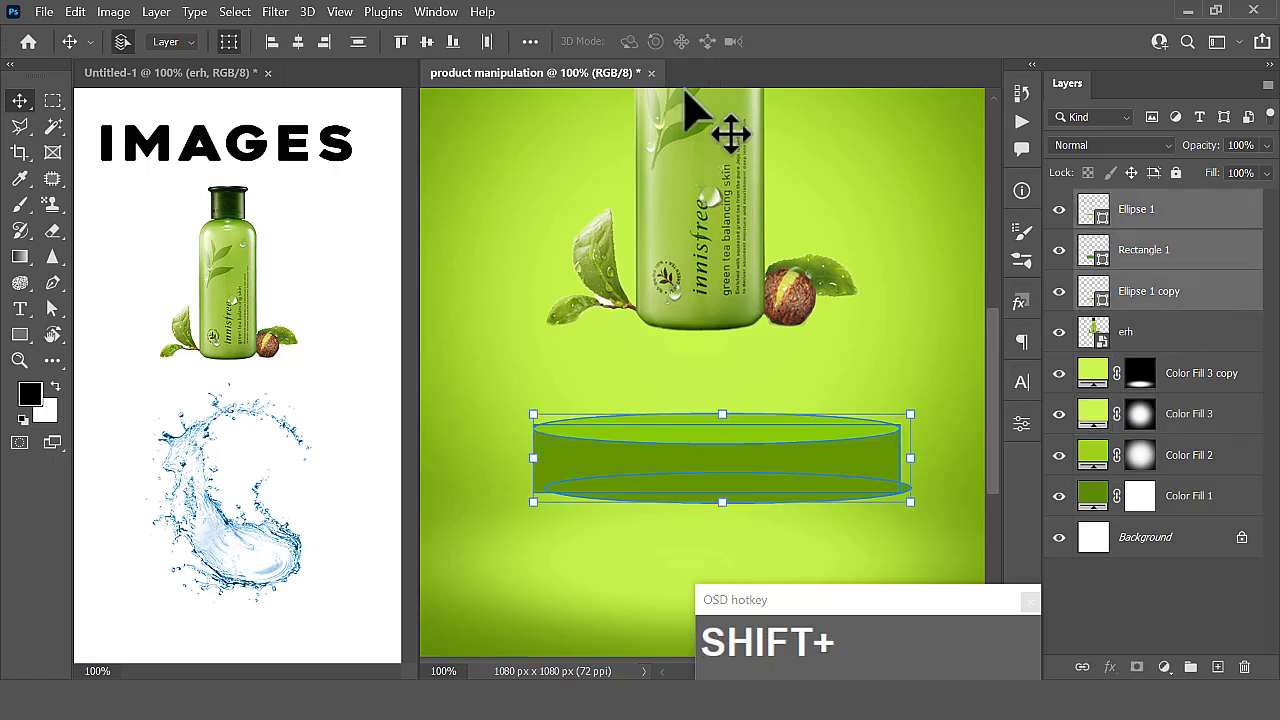
click(298, 42)
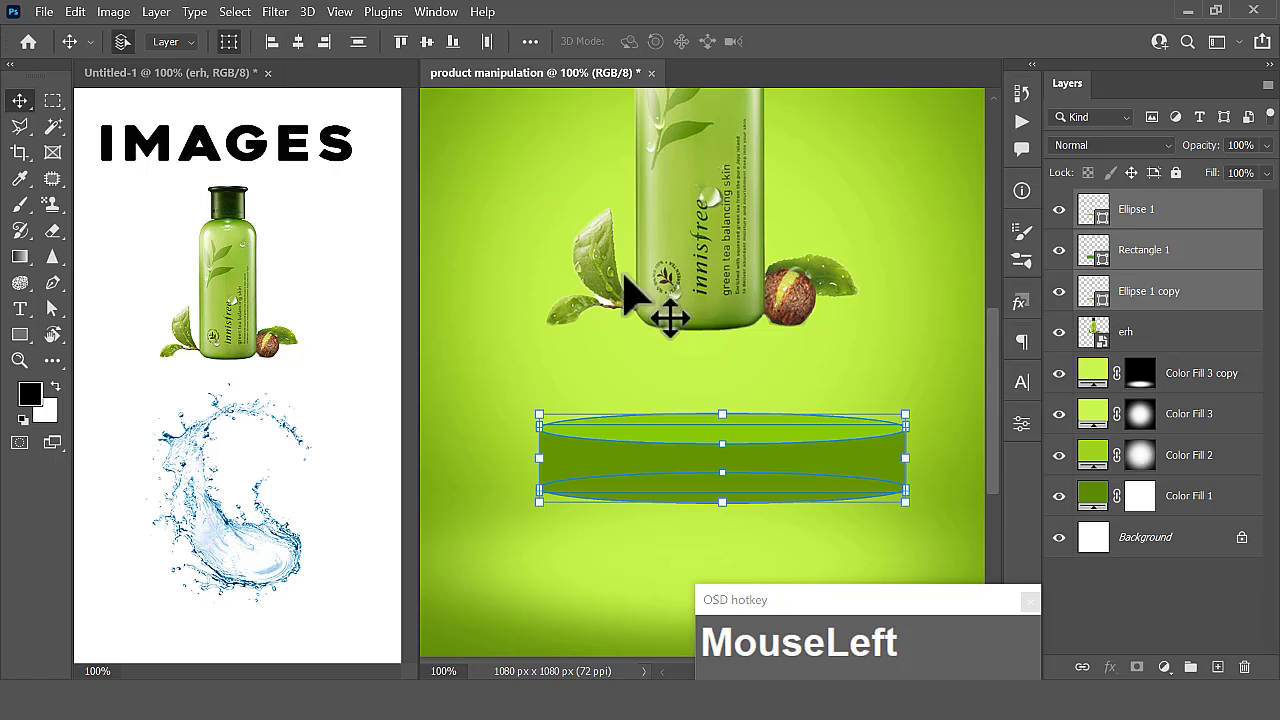
click(910, 360)
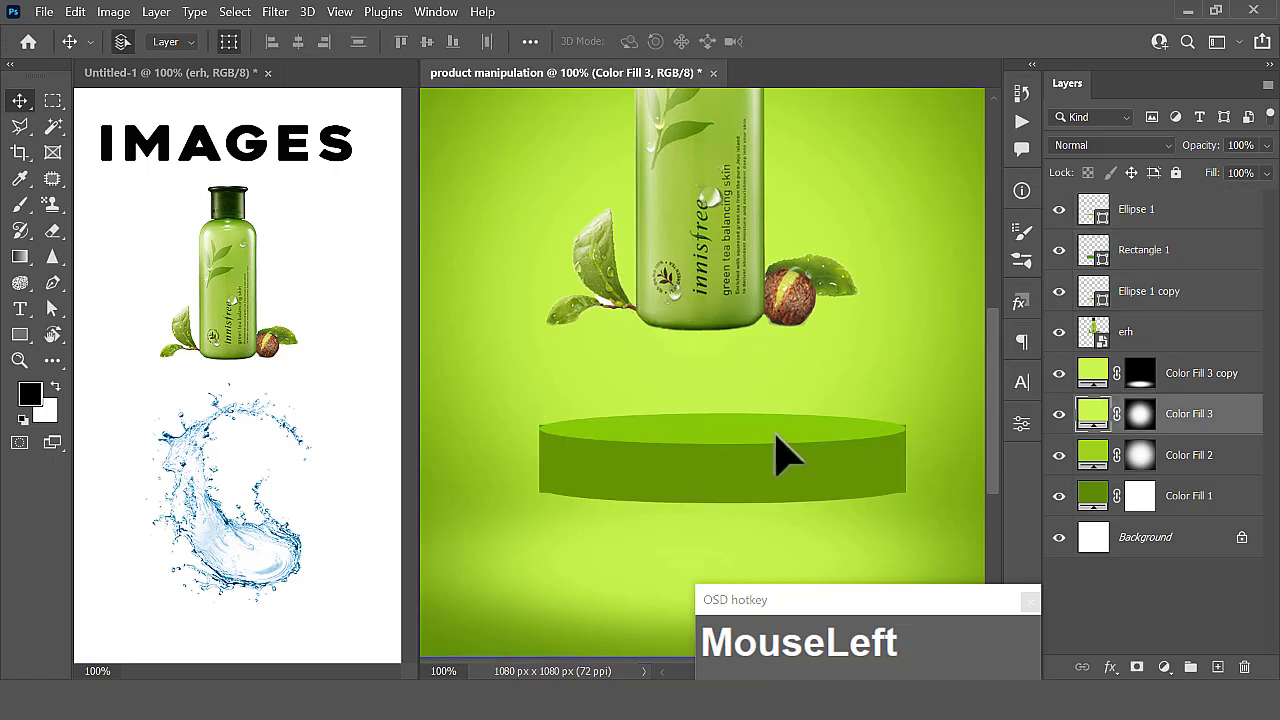
- Nudge the bright ellipse slightly up and the lower dark ellipse slightly down so their ends meet the rectangle's corners
drag(778, 455, 786, 443)
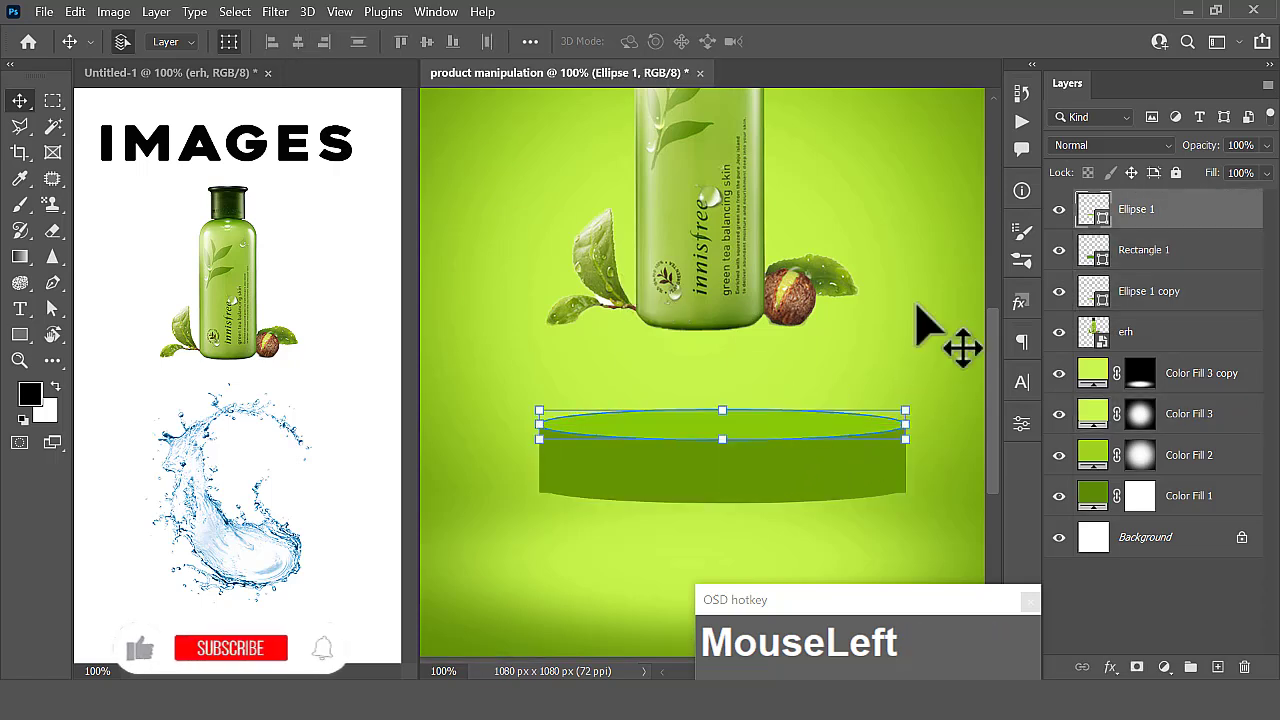
click(951, 292)
click(841, 484)
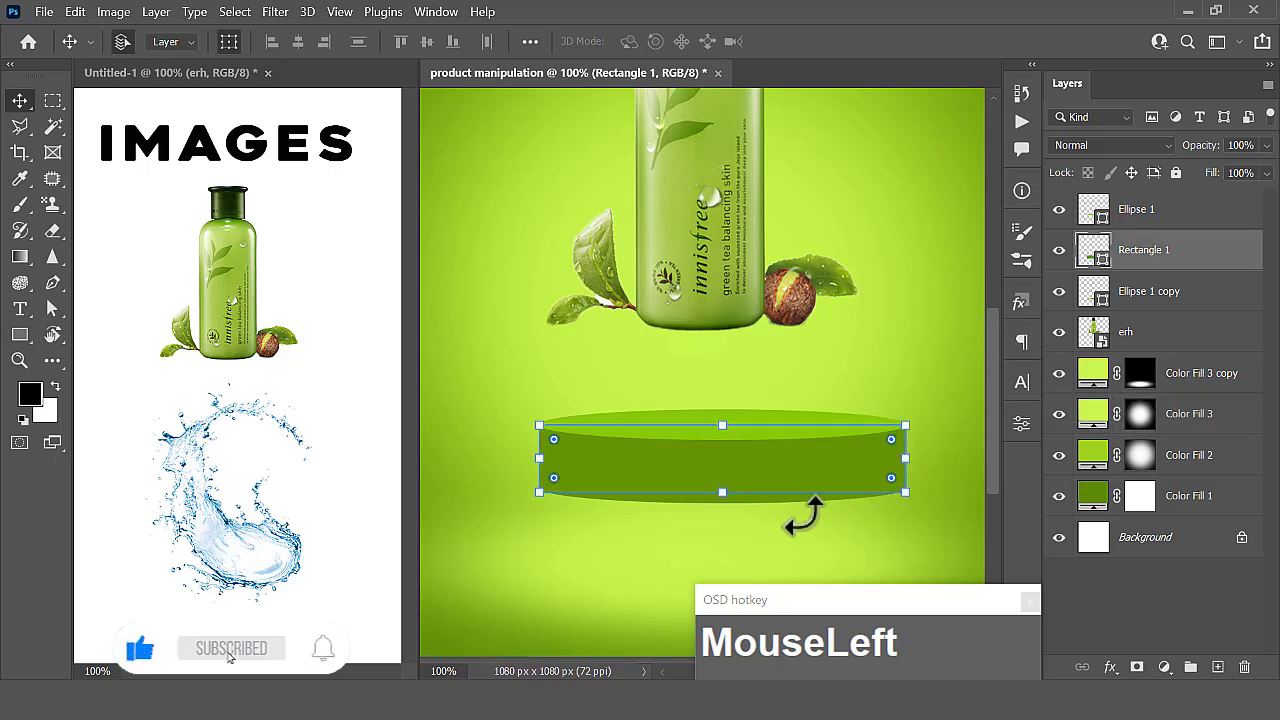
click(1150, 300)
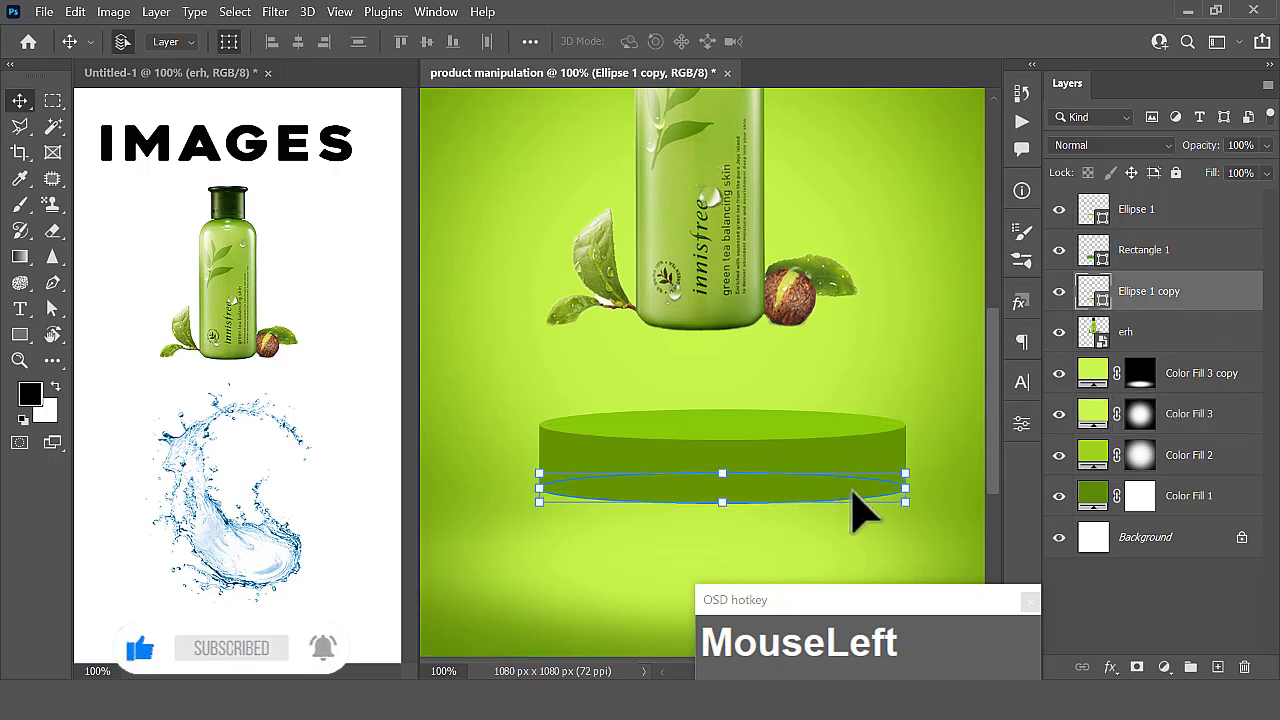
mouse_move(904, 490)
mouse_down()
mouse_move(918, 490)
mouse_move(906, 490)
mouse_up()
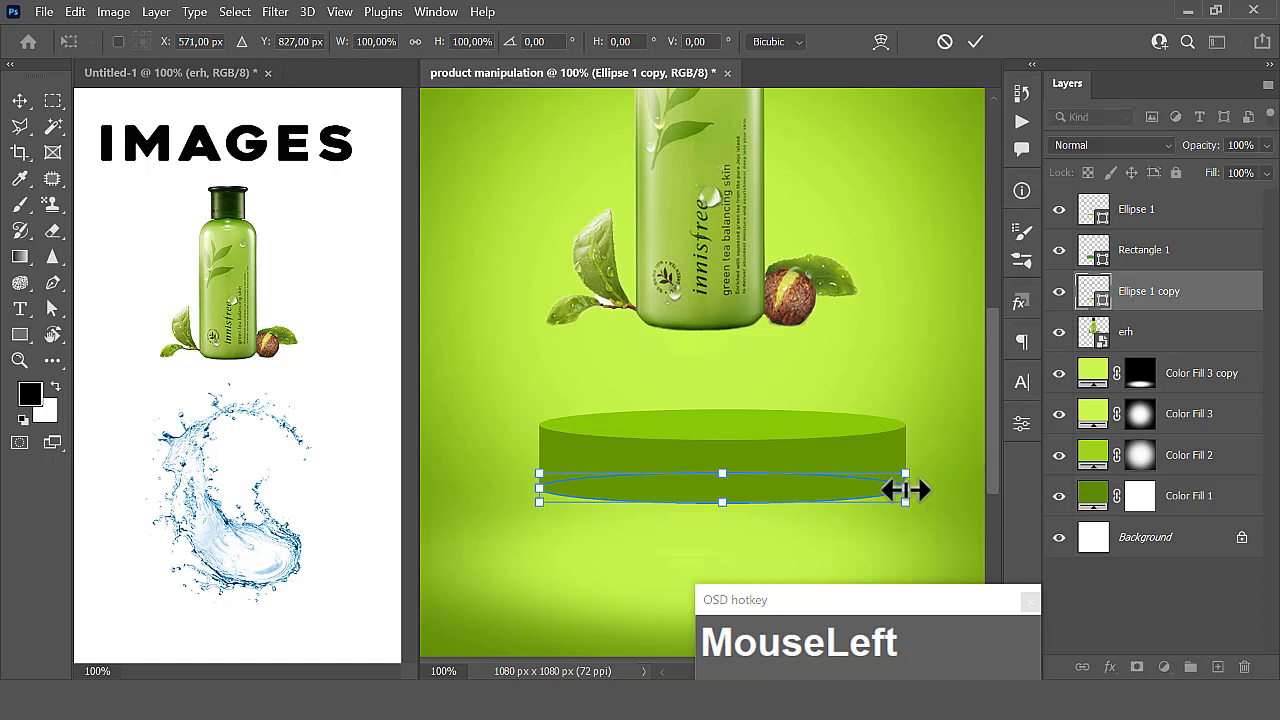
key(Down)
key(Down)
click(975, 41)
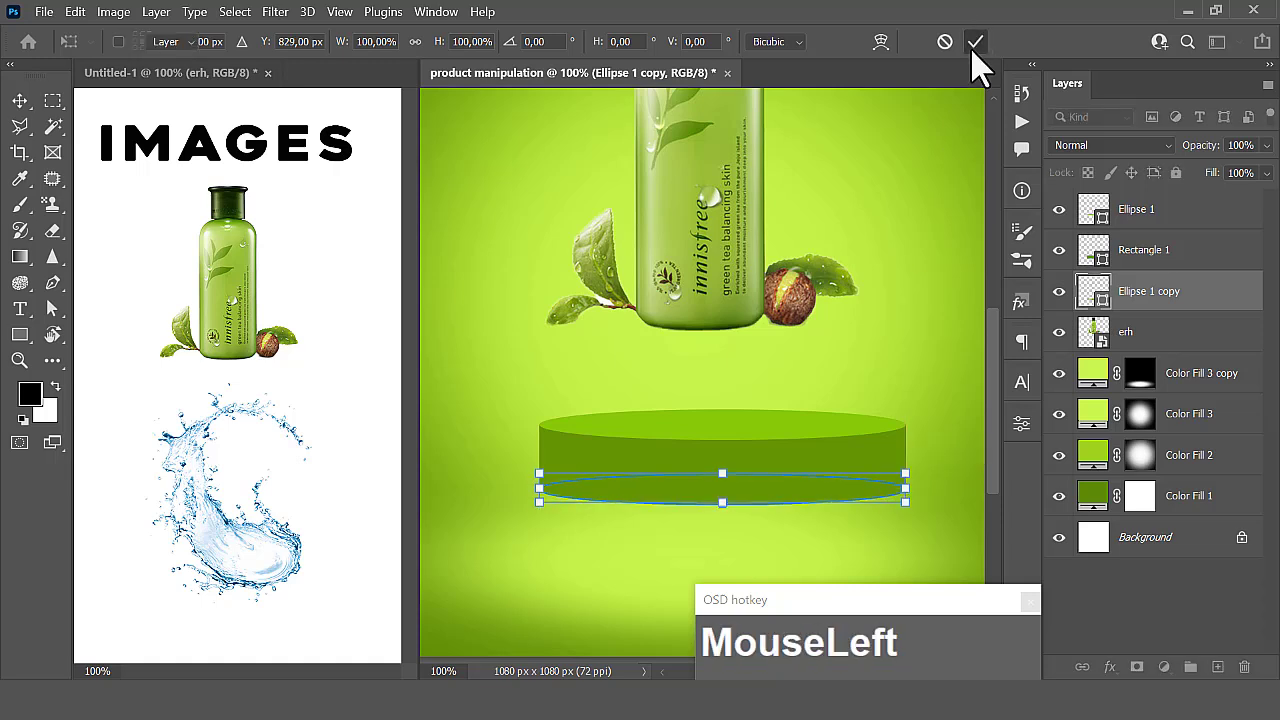
drag(928, 318, 755, 503)
click(755, 492)
click(906, 341)
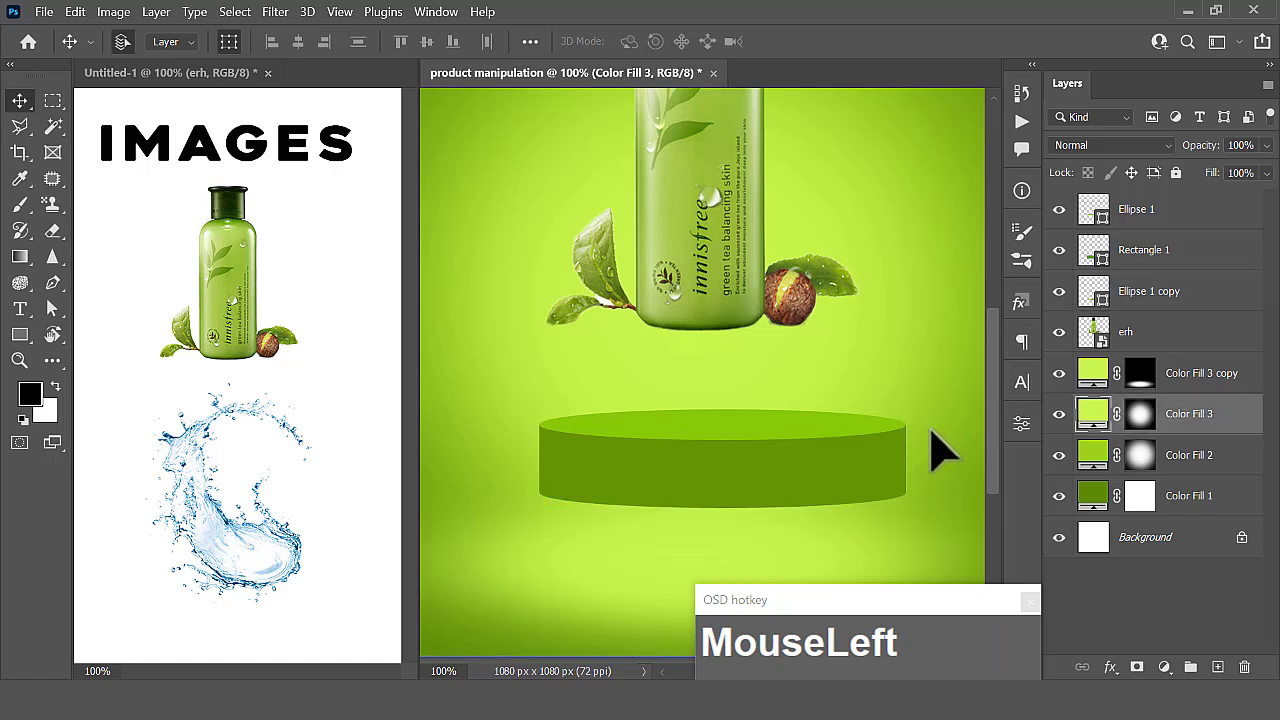
- Move the three podium shapes together down toward the canvas's lower edge, centered horizontally below the bottle
key(ctrl+minus)
key(ctrl+minus)
key(ctrl+minus)
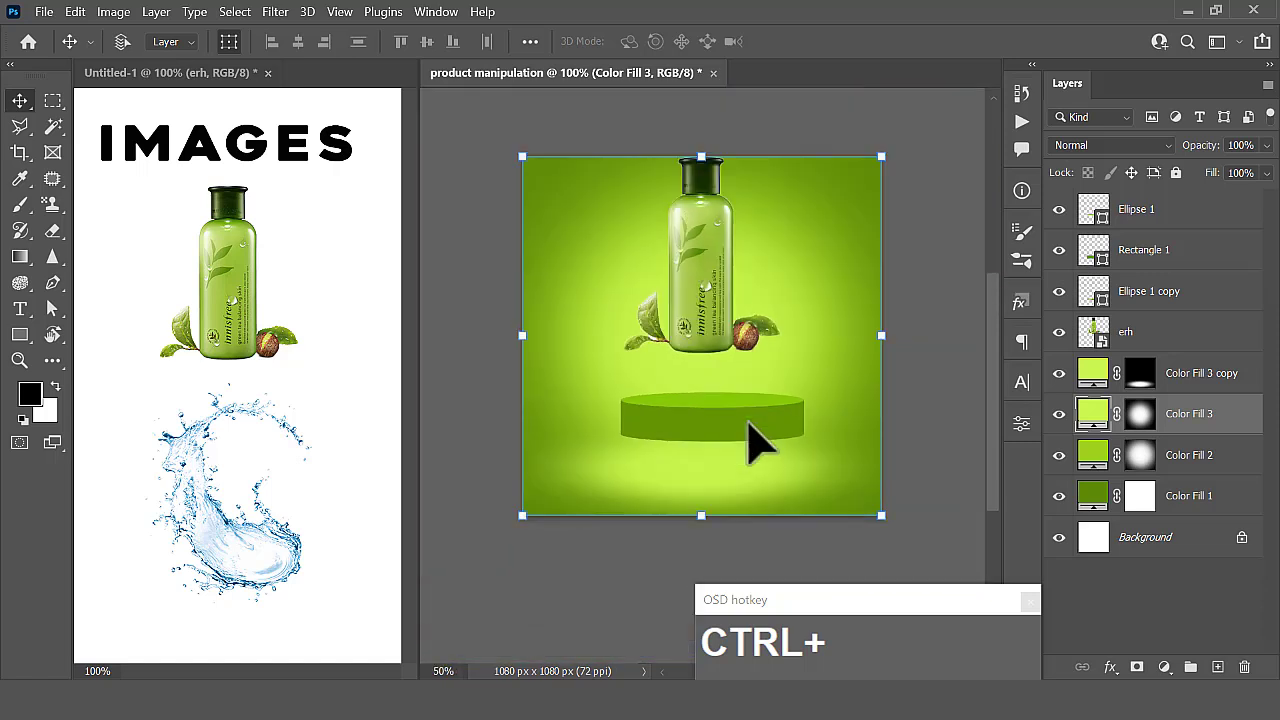
click(894, 360)
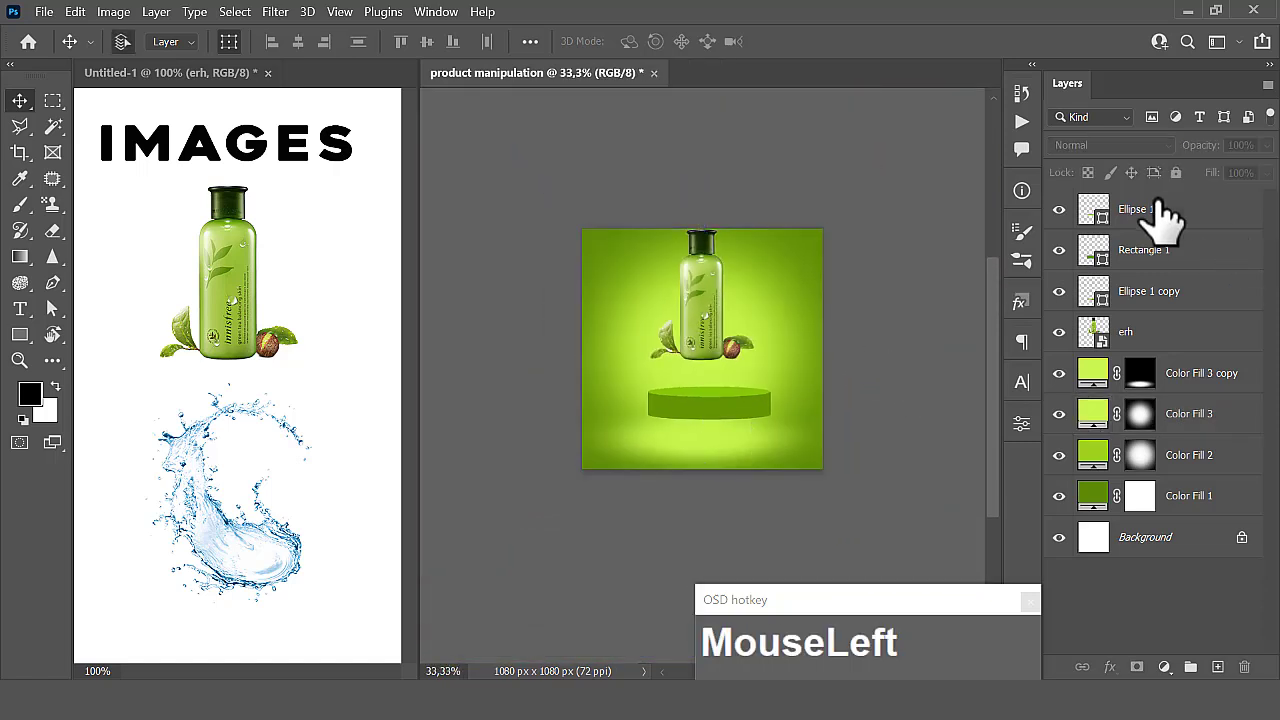
click(1152, 207)
shift+click(1186, 296)
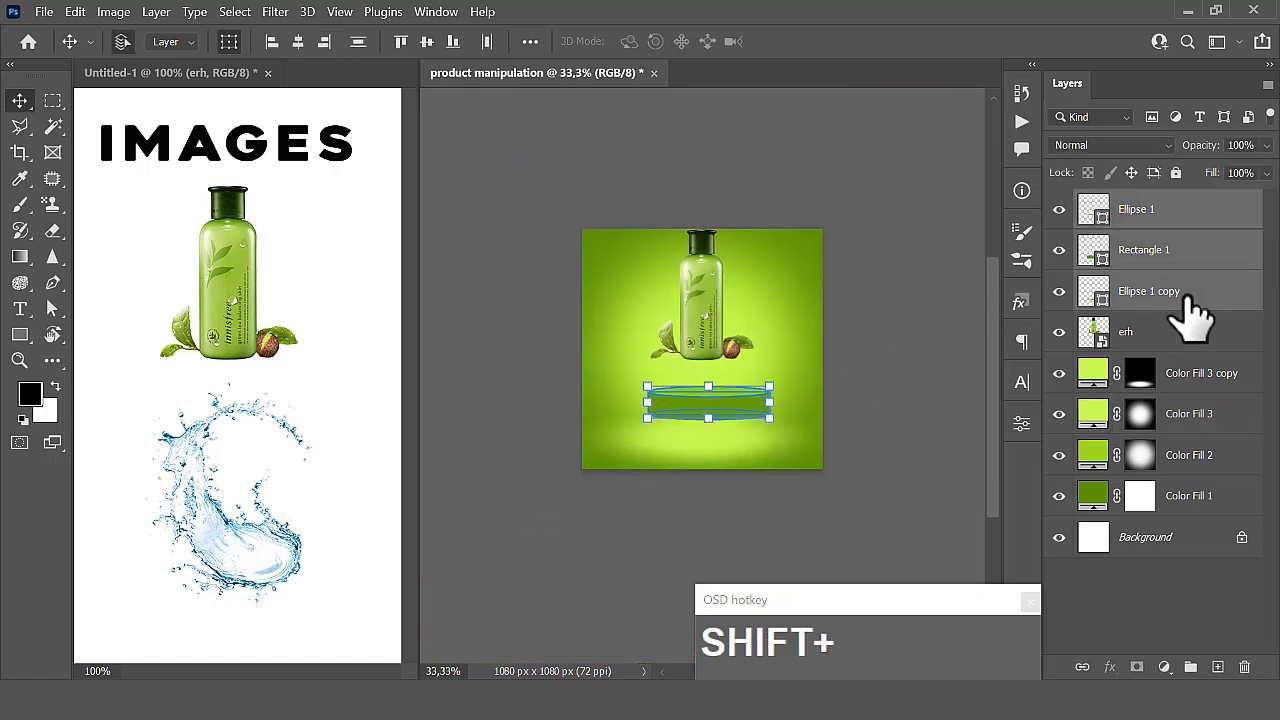
drag(725, 406, 719, 432)
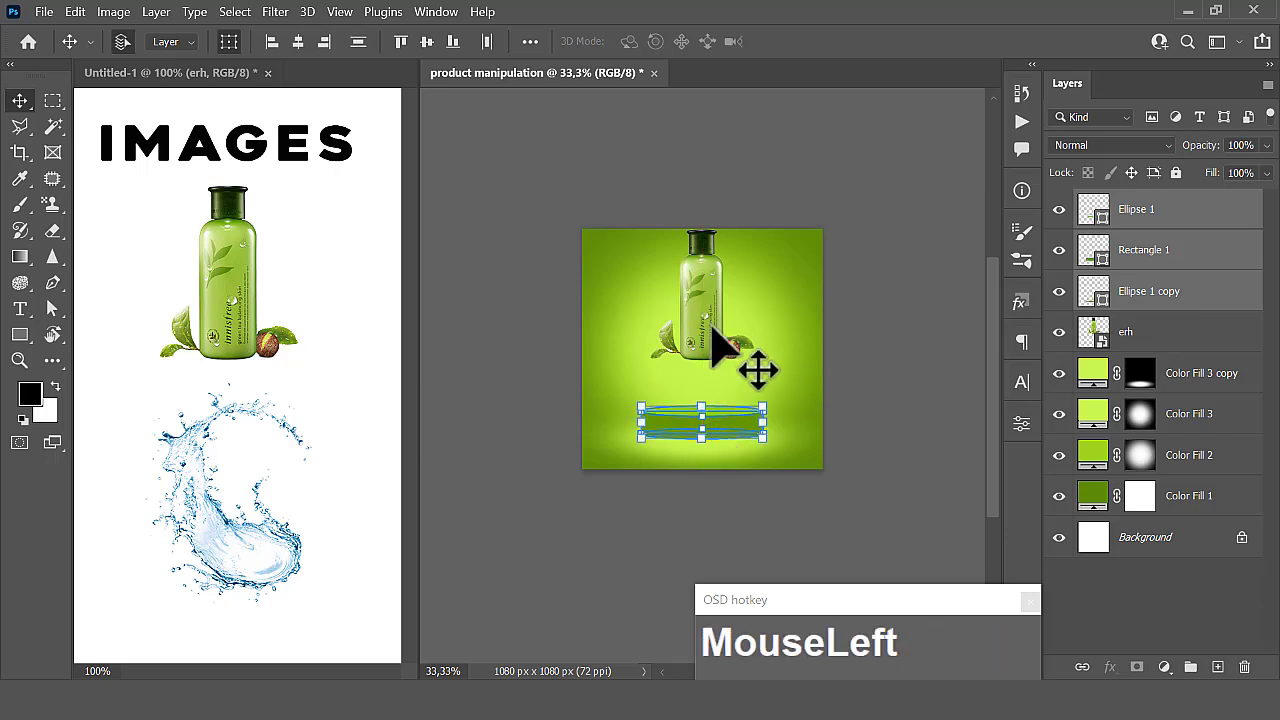
click(893, 315)
- Place the erh bottle layer at the top of the layer stack and lower the bottle onto the podium
click(748, 335)
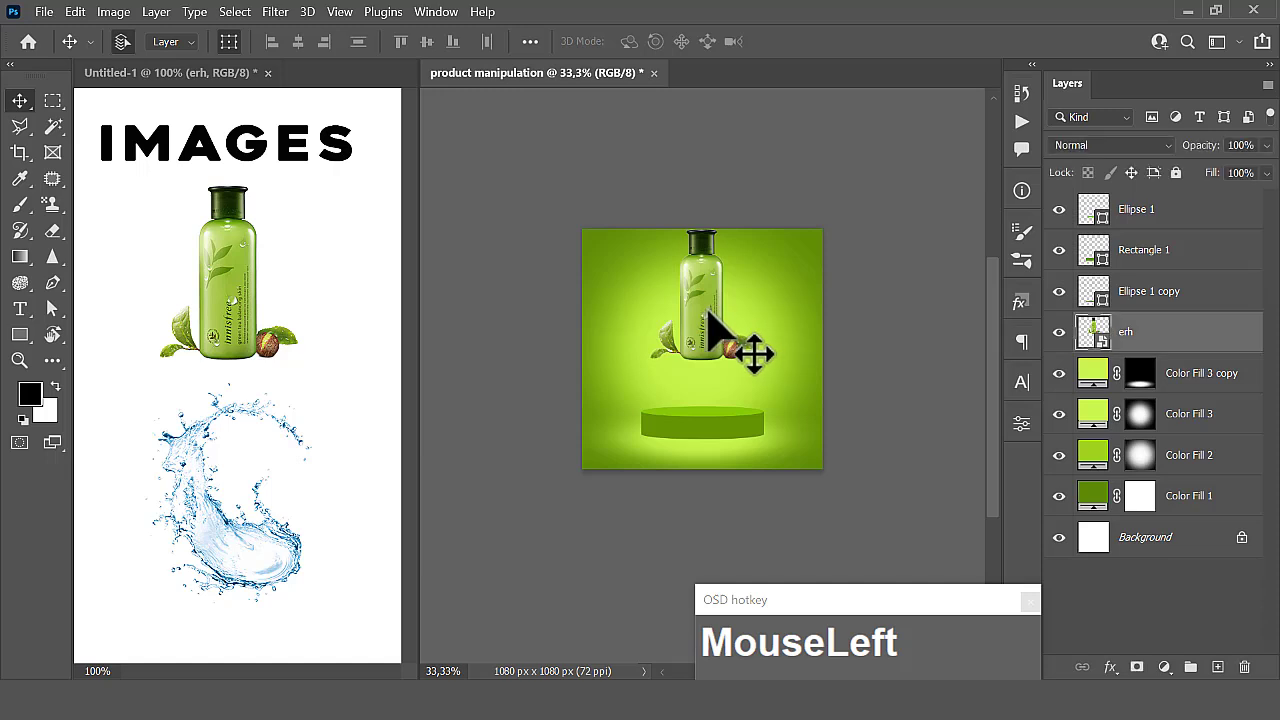
drag(1200, 345, 1183, 205)
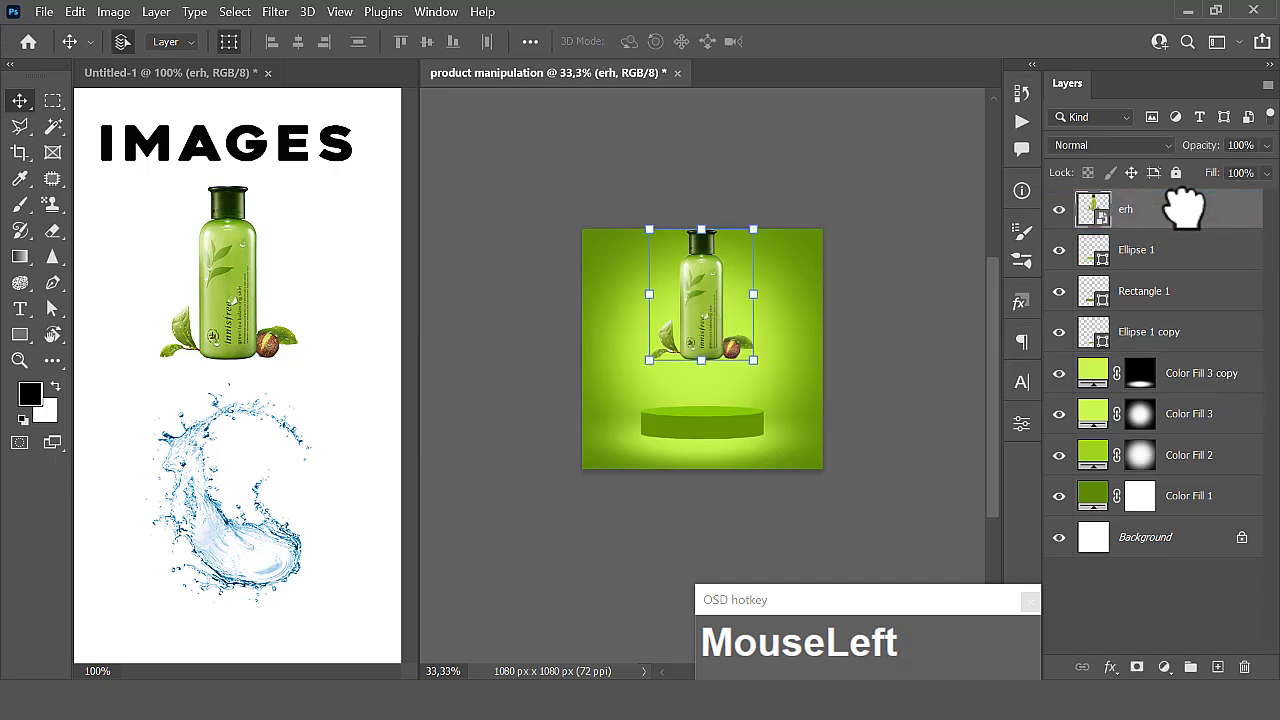
drag(705, 328, 708, 368)
click(863, 327)
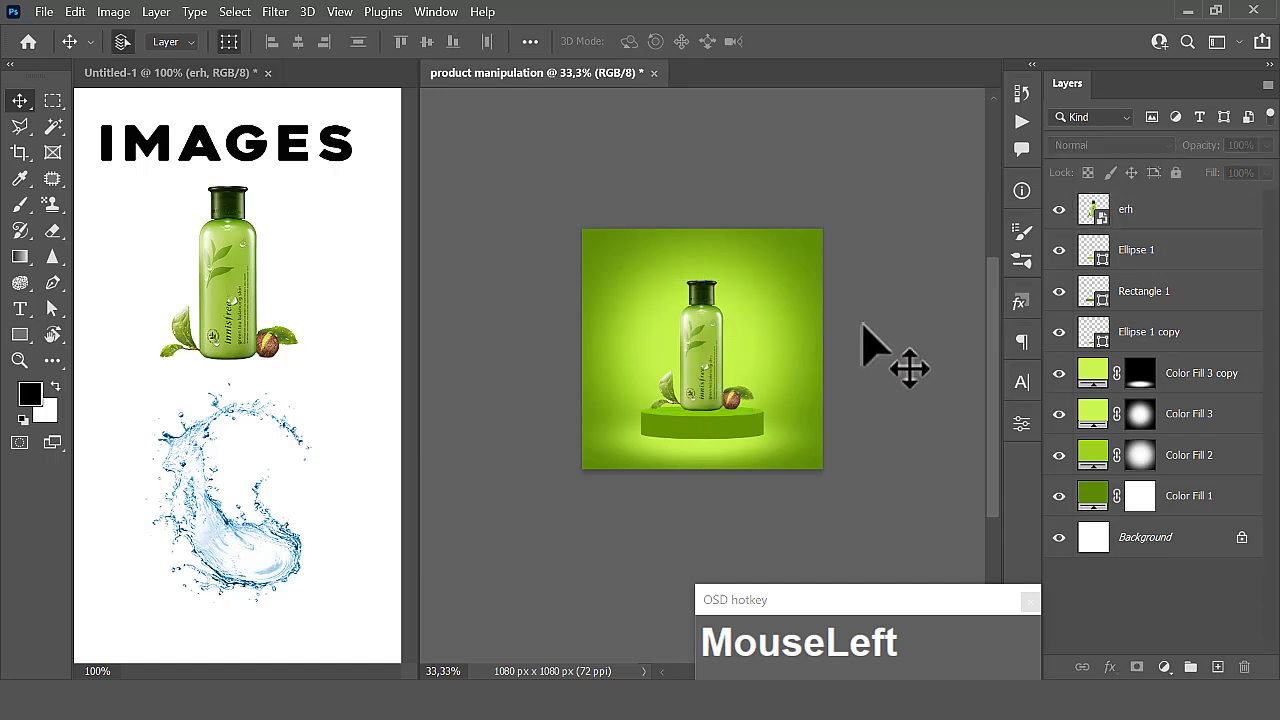
- Add a new empty layer between the bottle and Ellipse 1
key(ctrl+plus)
key(ctrl+plus)
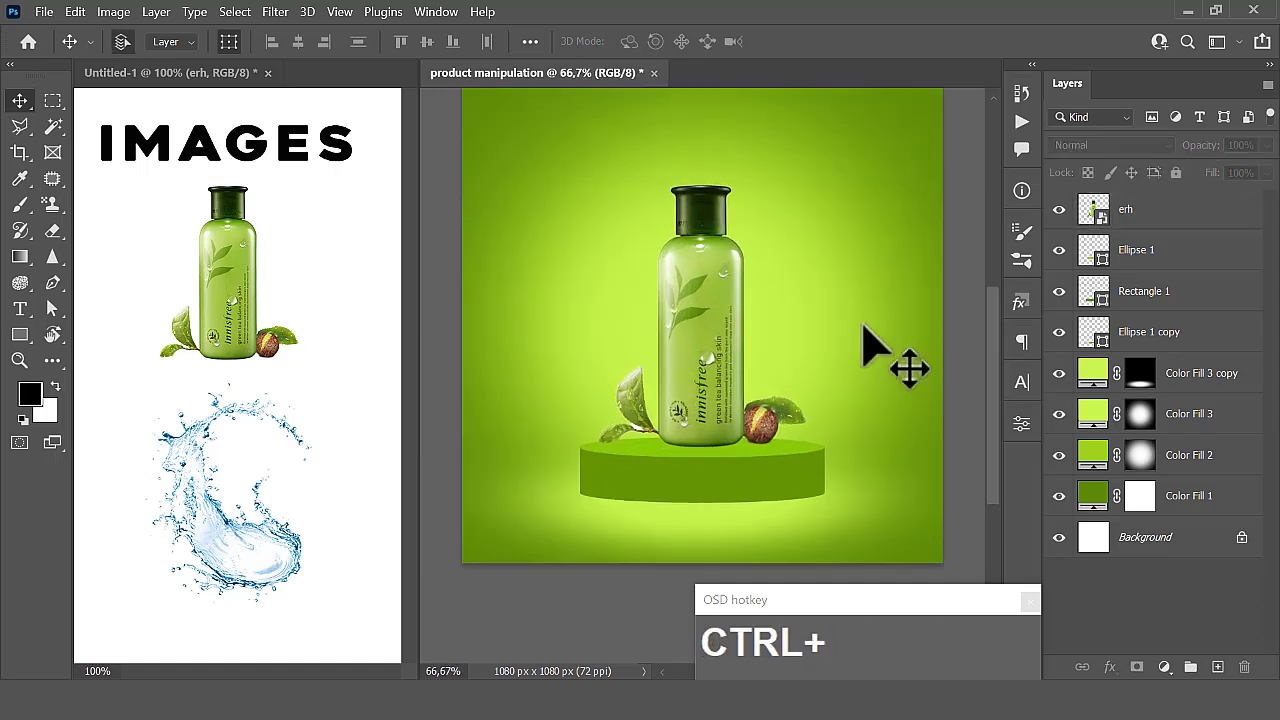
scroll(871, 343, down, 1)
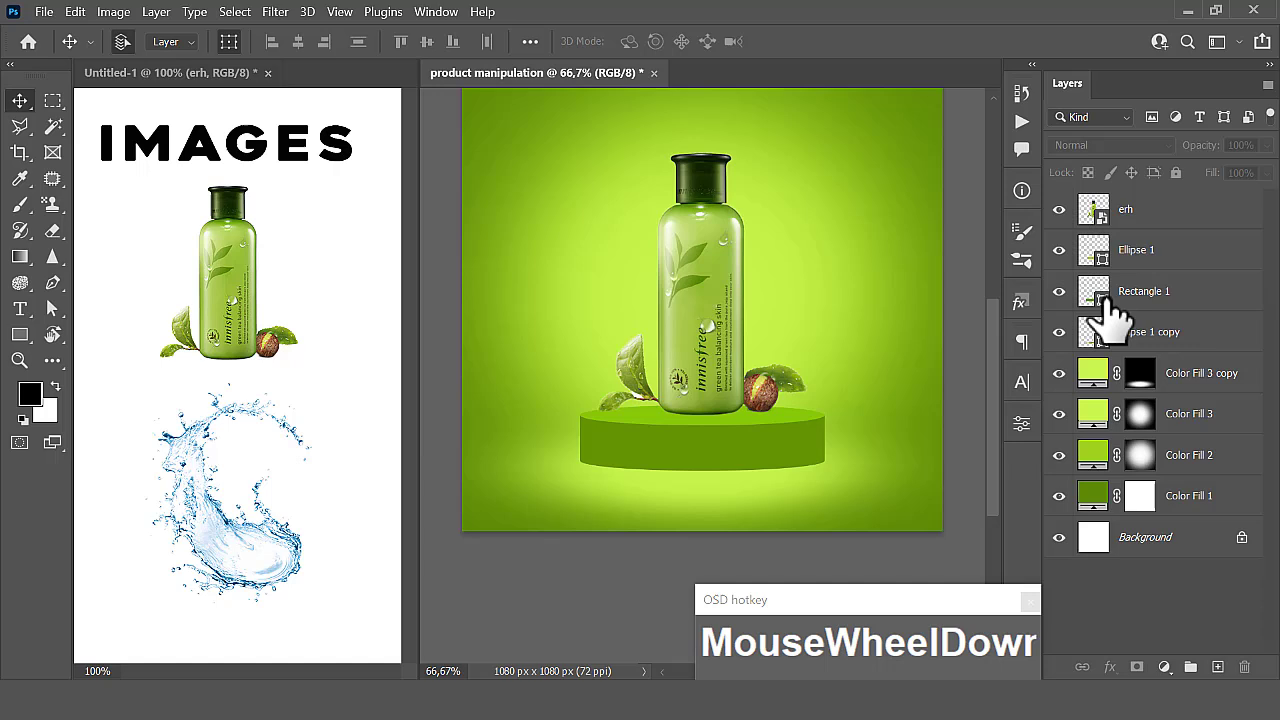
click(1135, 215)
click(1140, 258)
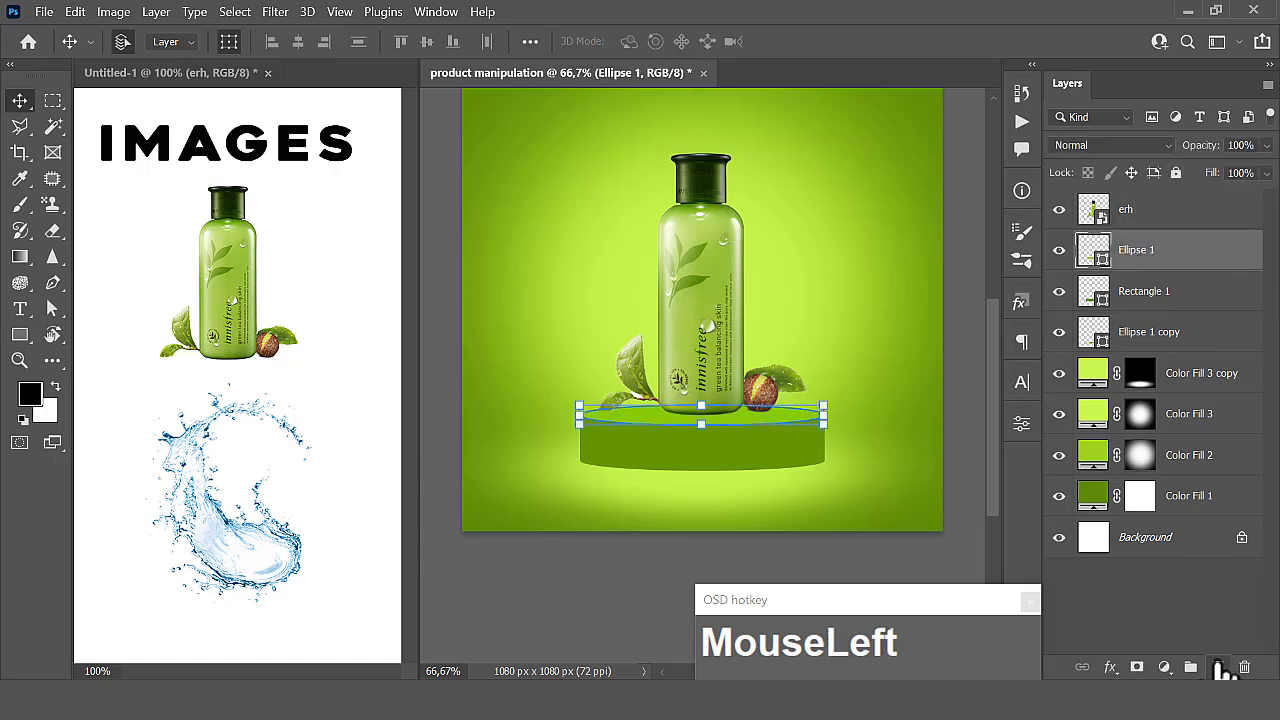
click(1217, 667)
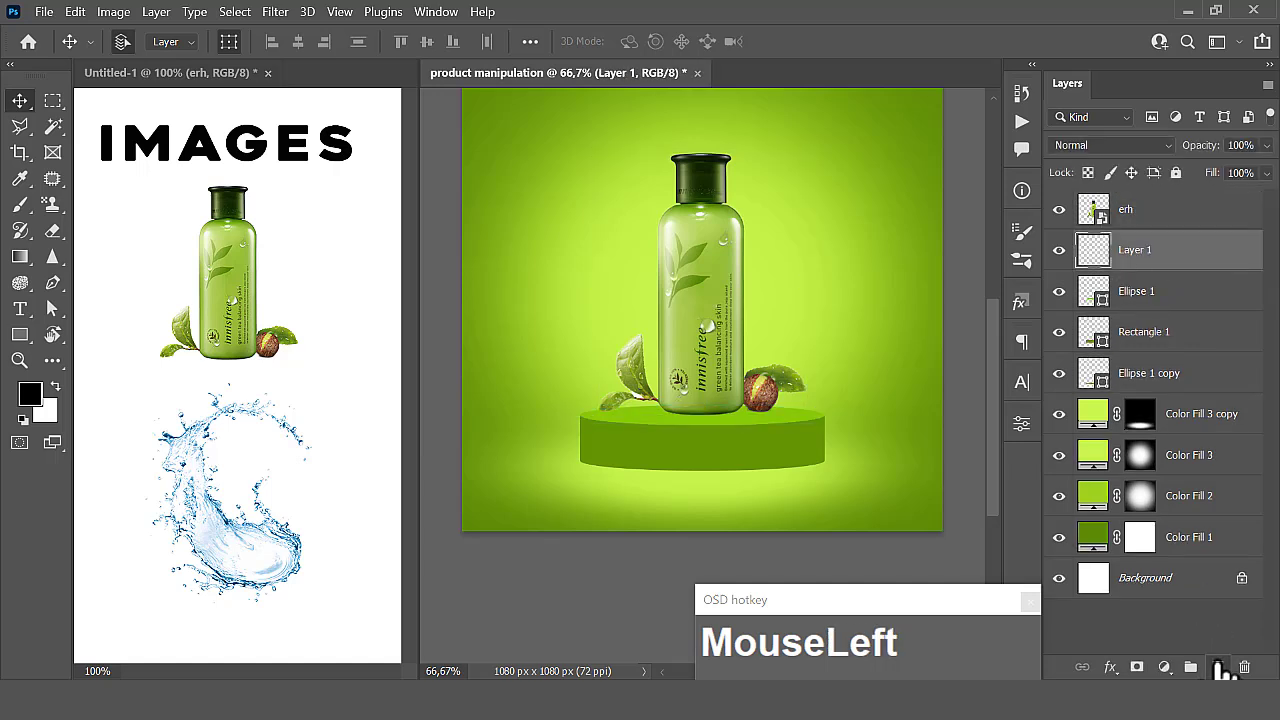
- Flatten the 800 px soft brush tip with 0% hardness into a very thin horizontal ellipse
click(21, 206)
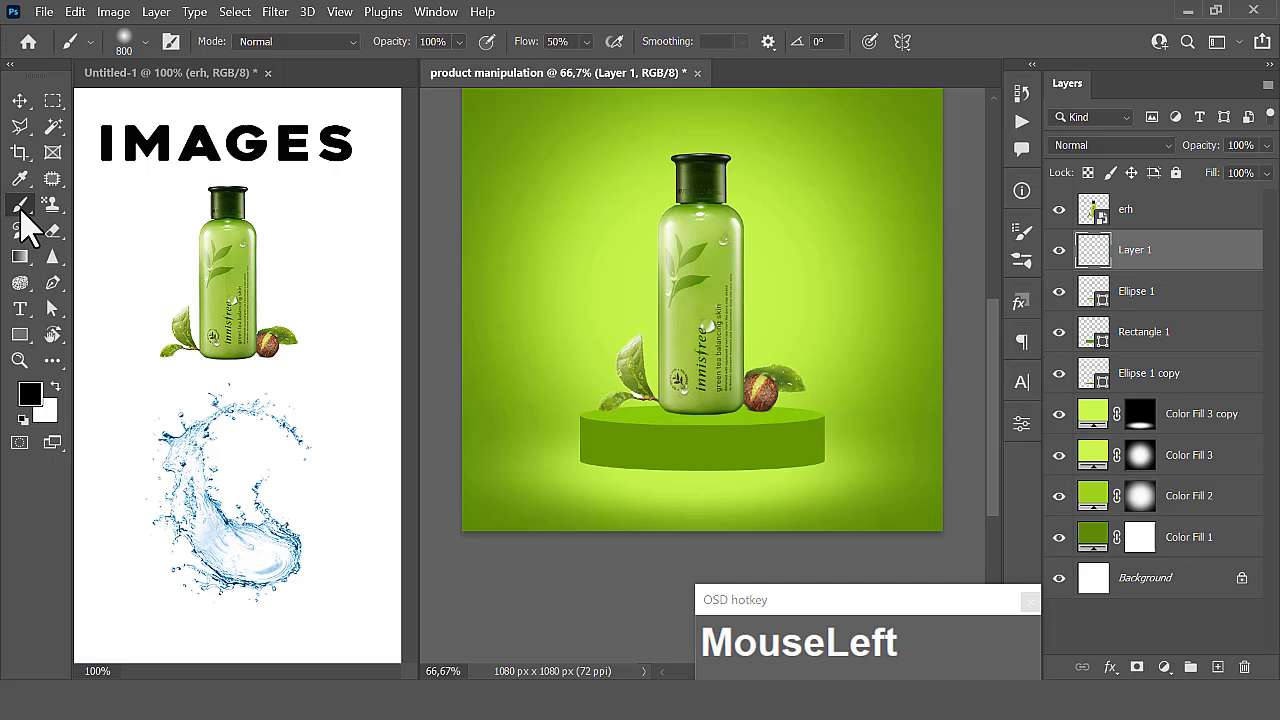
click(143, 42)
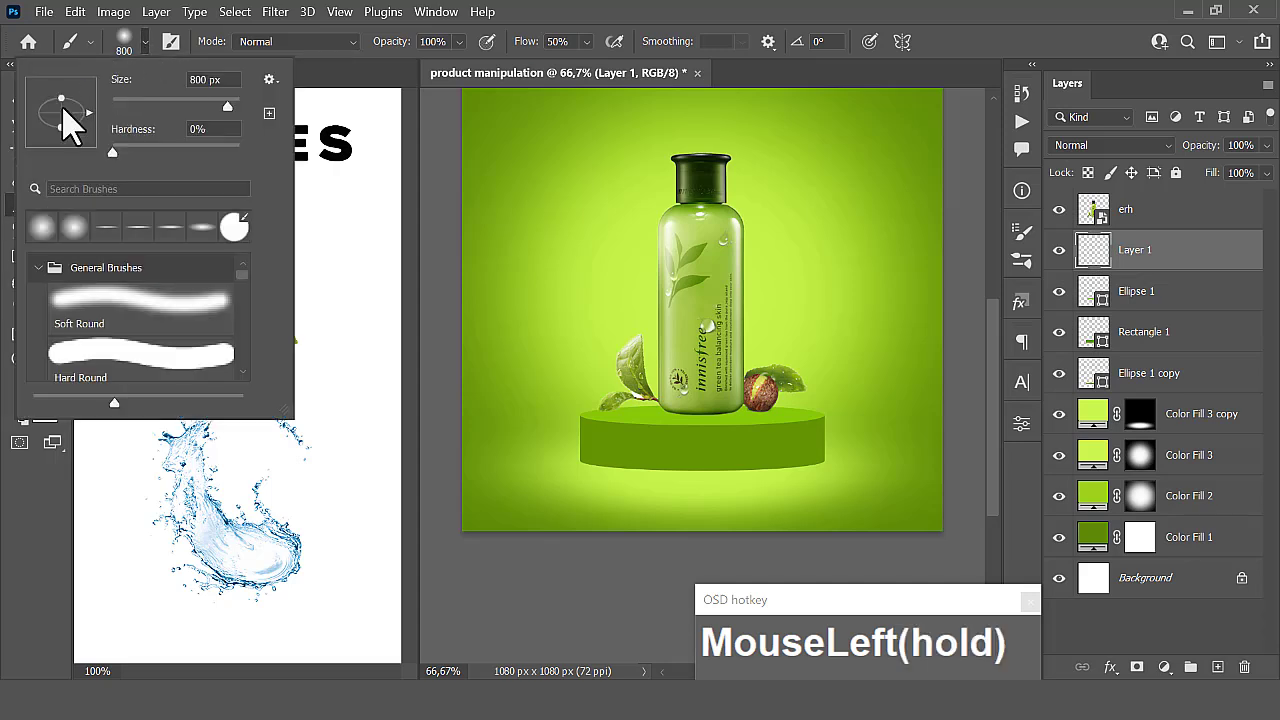
drag(62, 113, 61, 115)
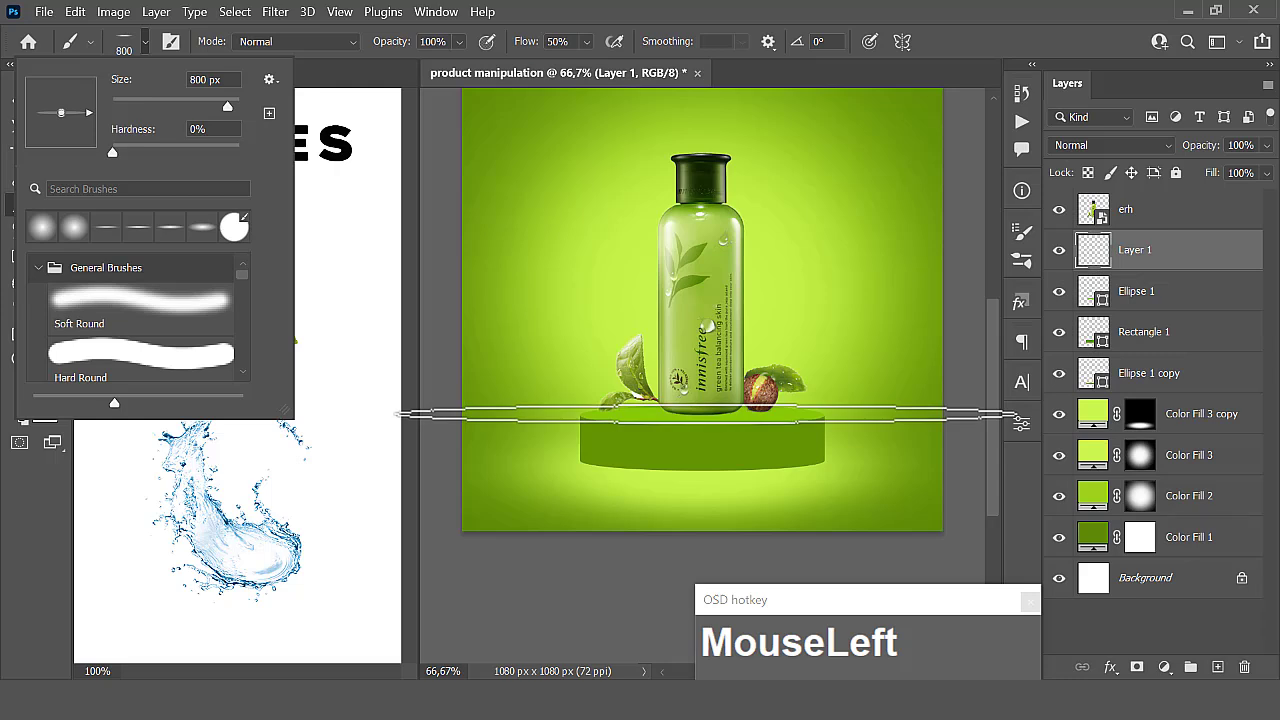
- Try a black dab with the flattened brush under the bottle's base and undo it
click(706, 414)
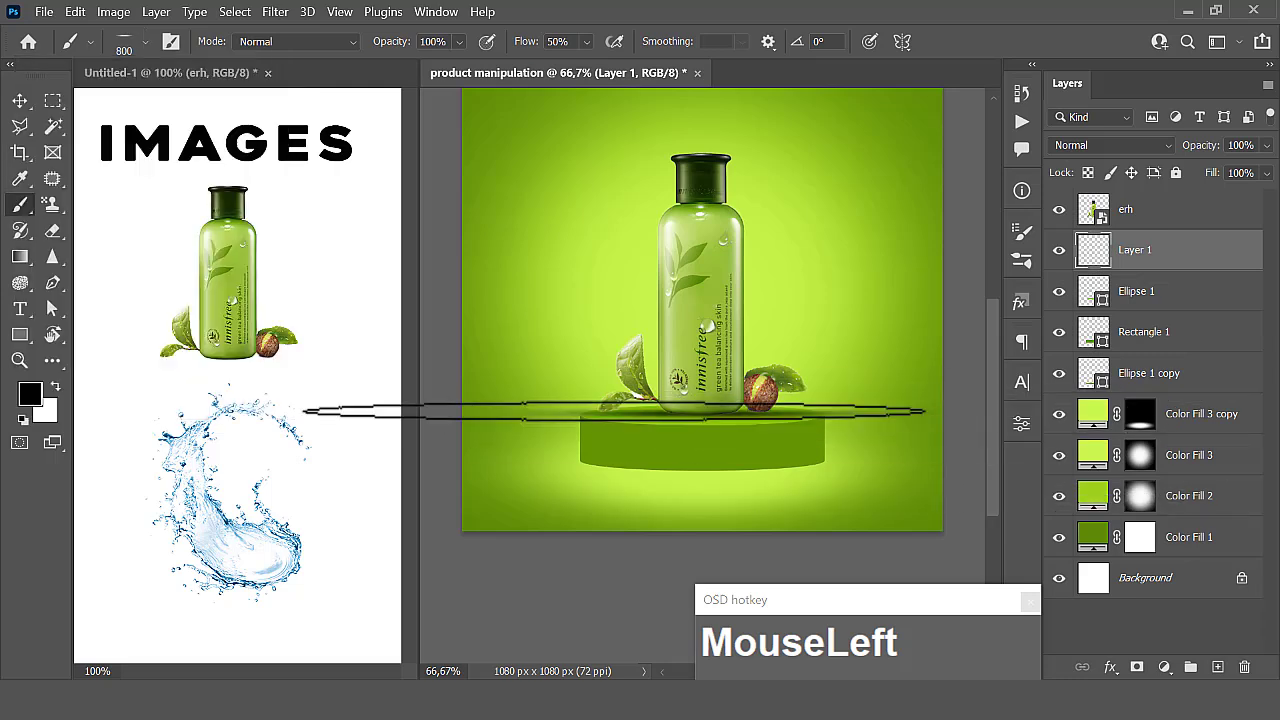
key(ctrl+z)
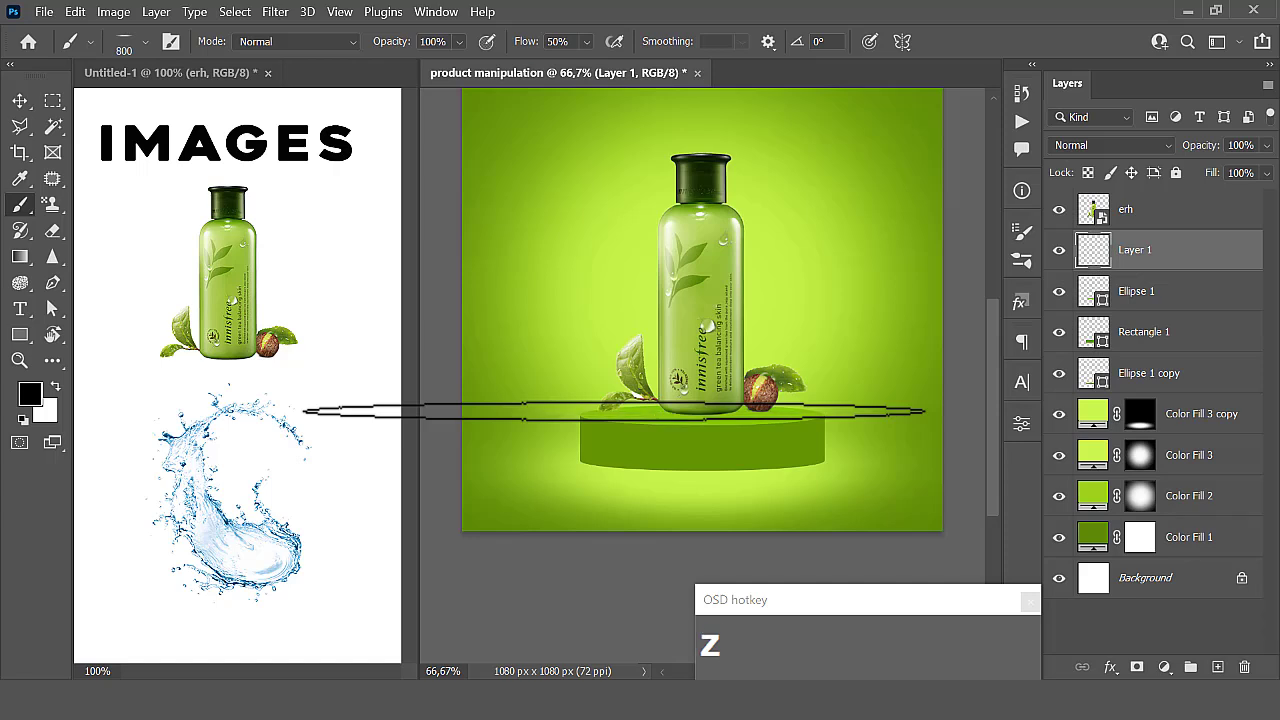
- Set the flattened brush to 500 px and paint a black shadow under the bottle's base on Layer 1
click(145, 42)
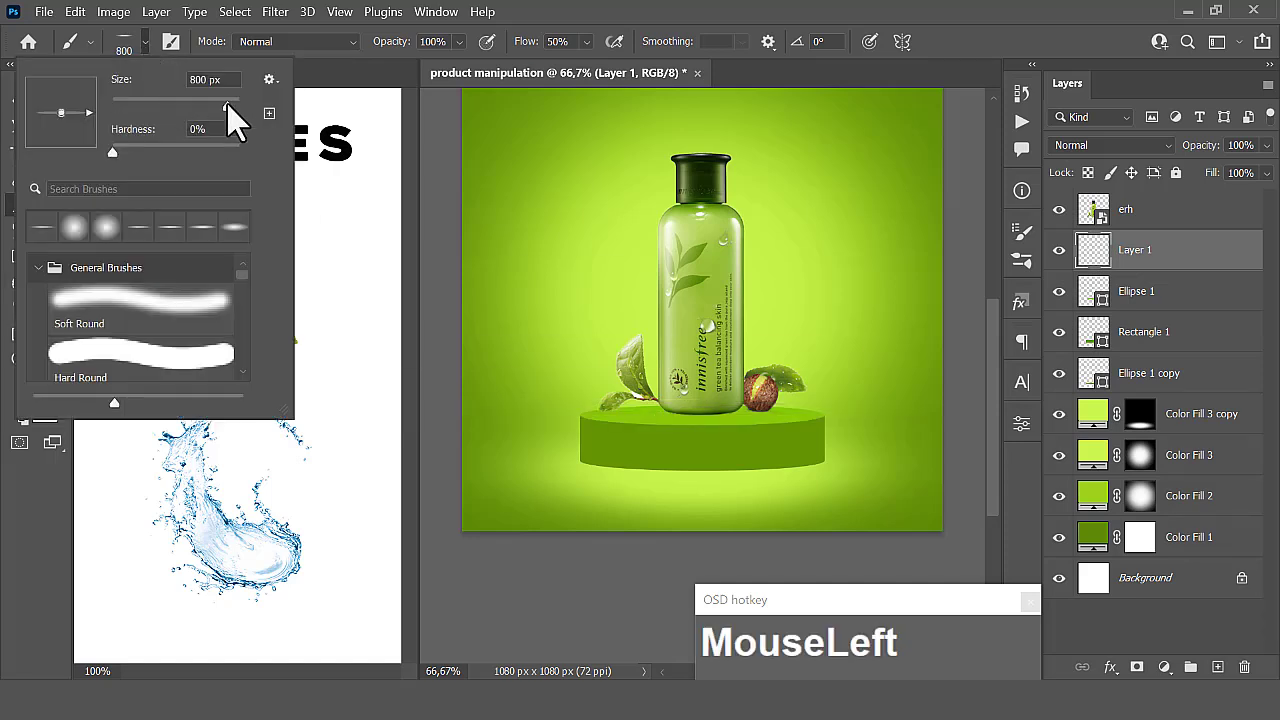
drag(228, 103, 211, 95)
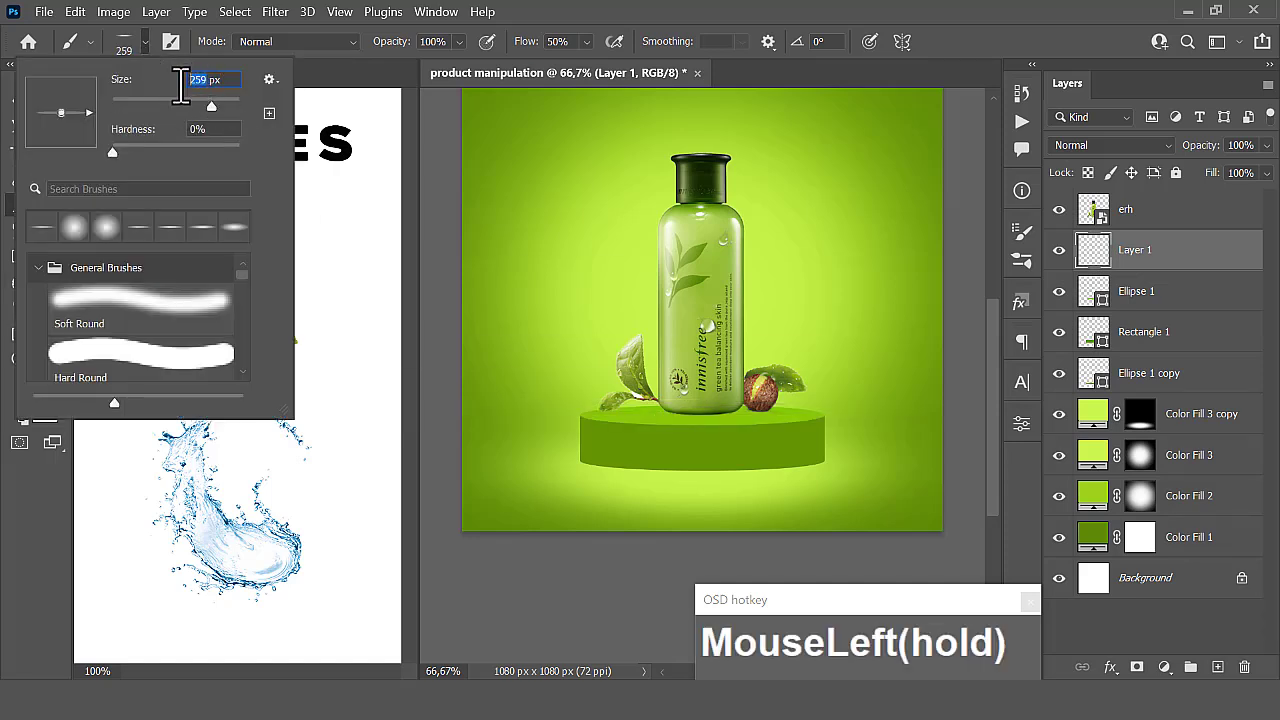
text(500)
key(Return)
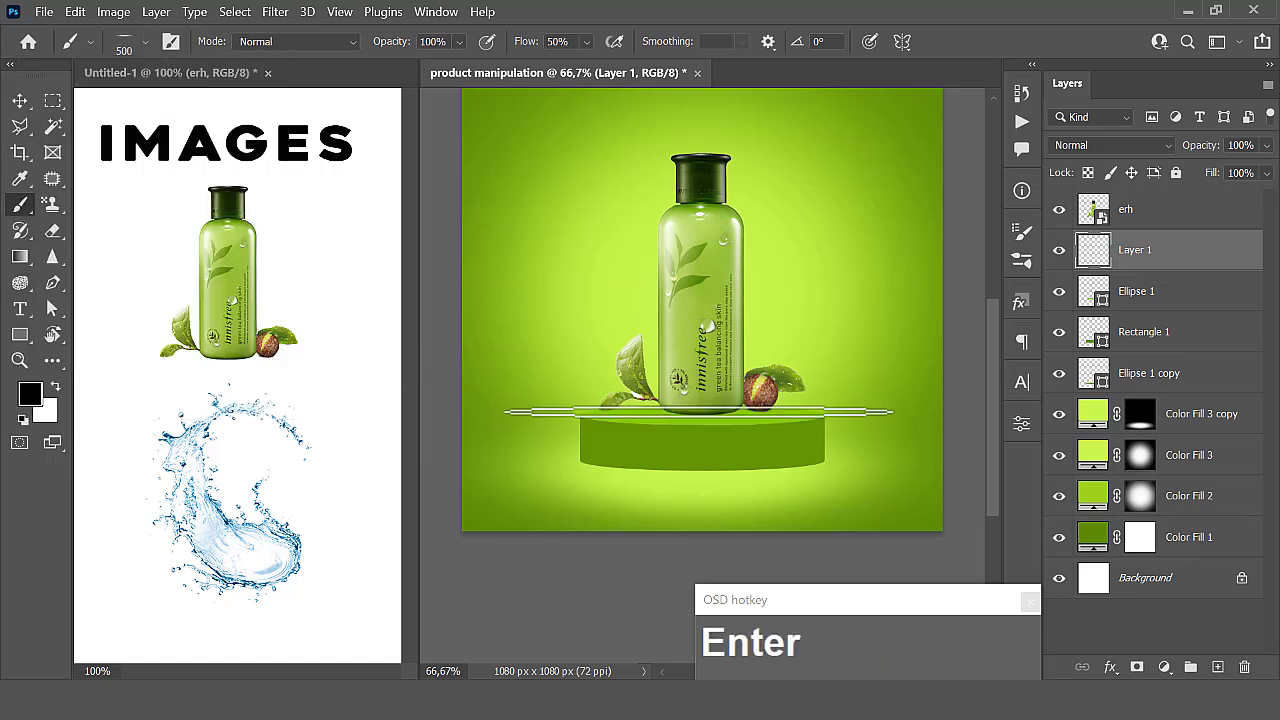
drag(699, 413, 702, 400)
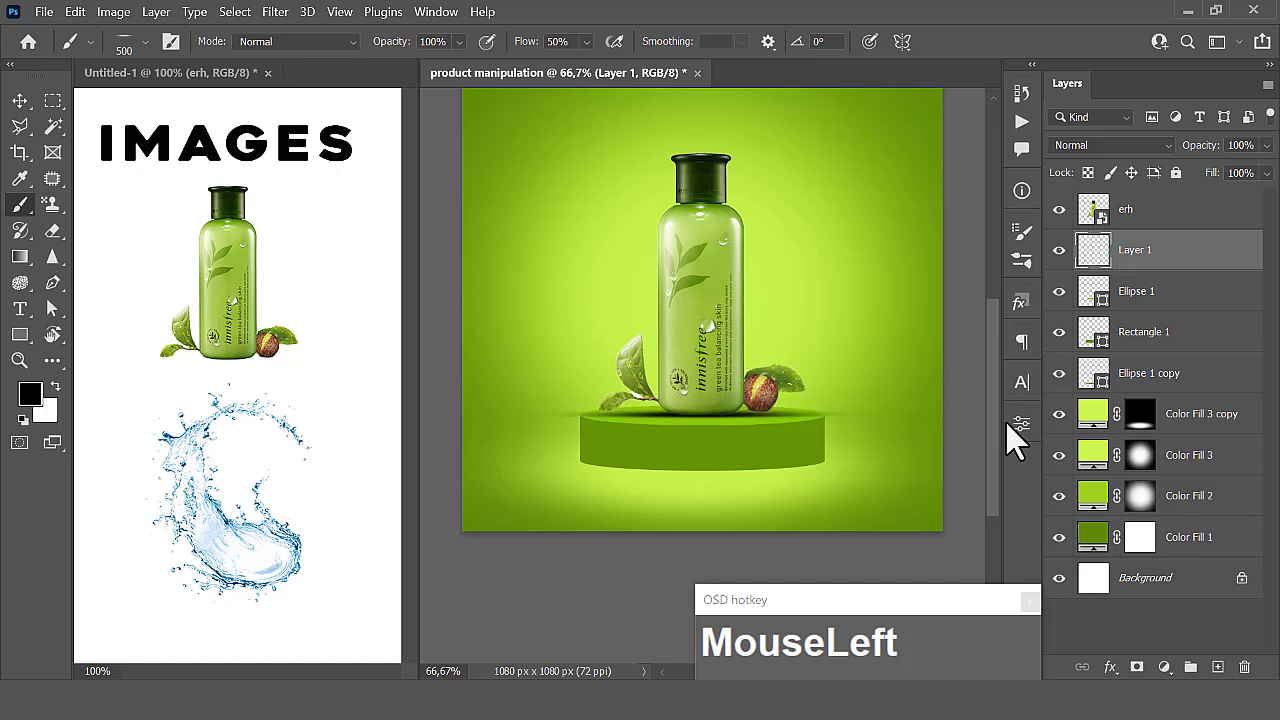
- Add a new empty layer above Color Fill 3 copy and paint a first black shadow beneath the podium
scroll(1105, 385, down, 1)
click(1099, 420)
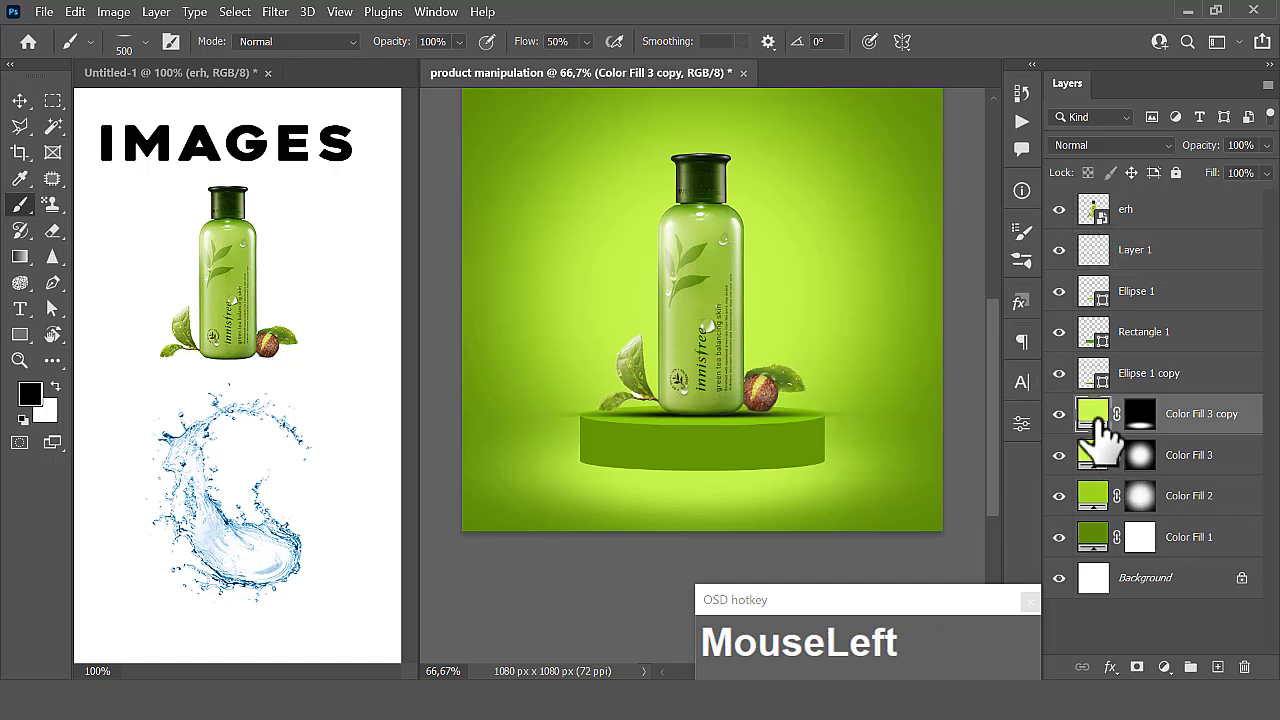
click(1218, 667)
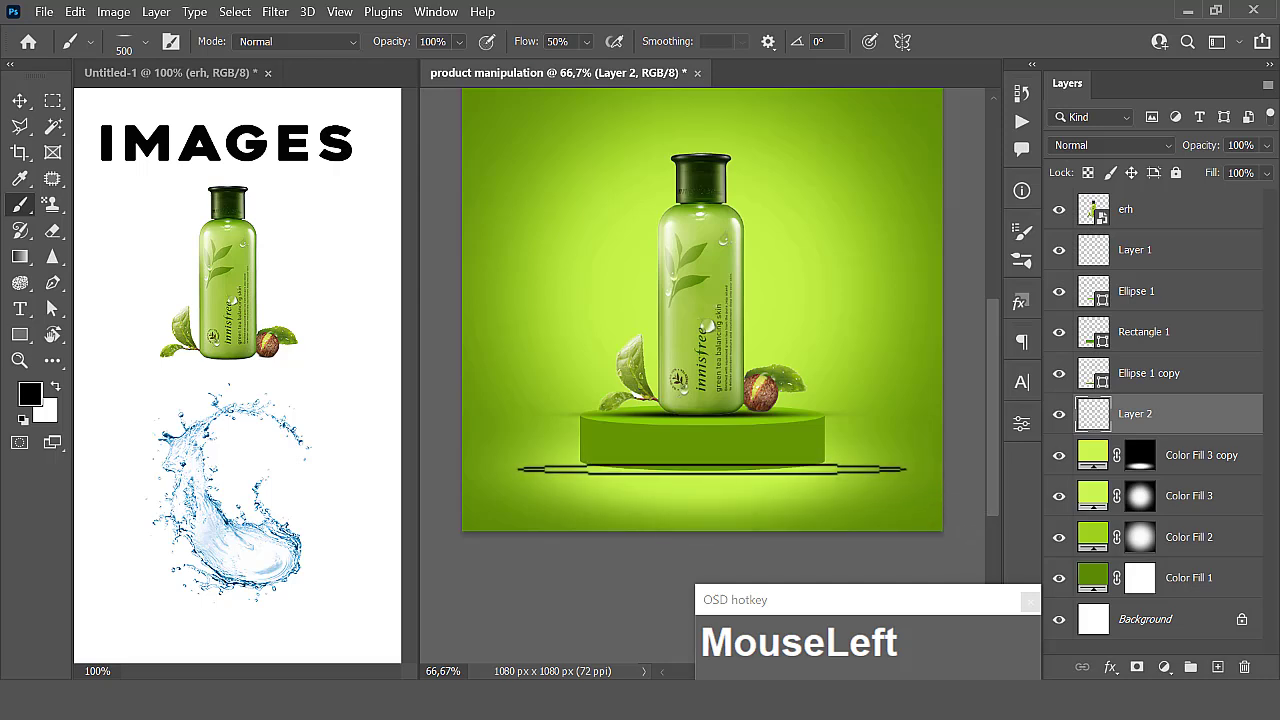
drag(712, 468, 743, 466)
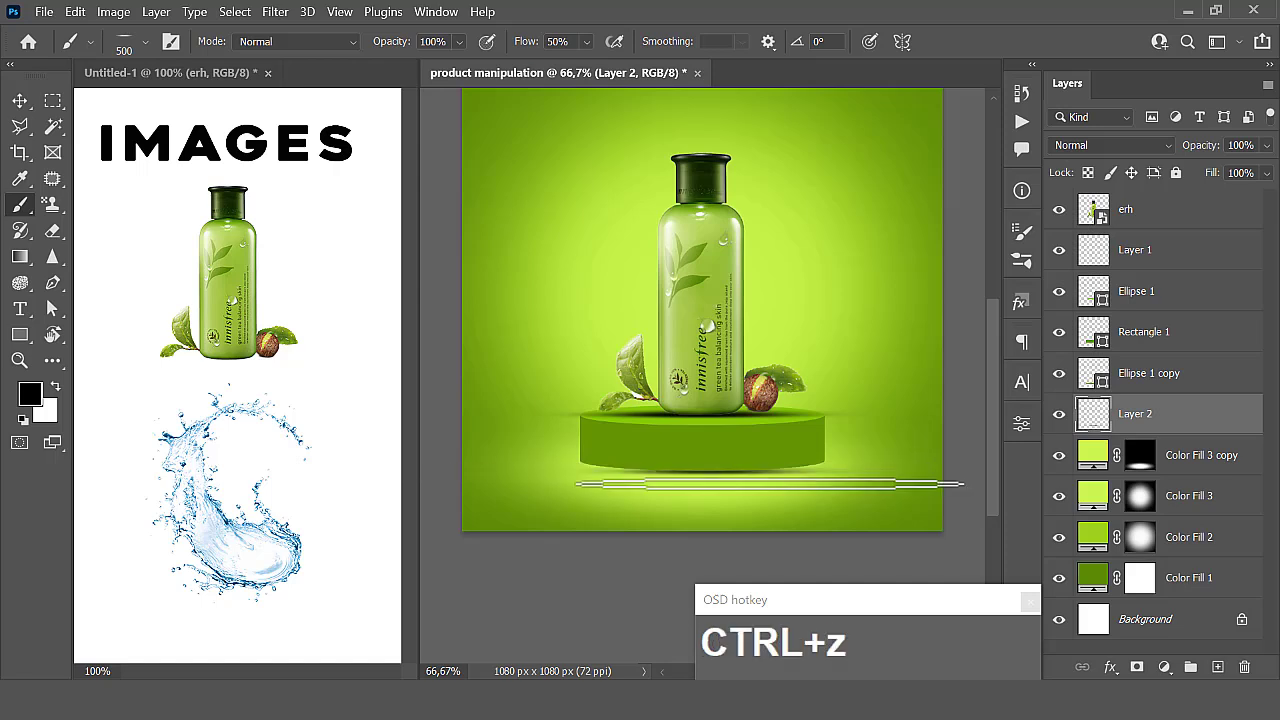
- Try a dab with the brush tip tilted to 17°, undo it, and reset the tip angle to 0°
click(145, 45)
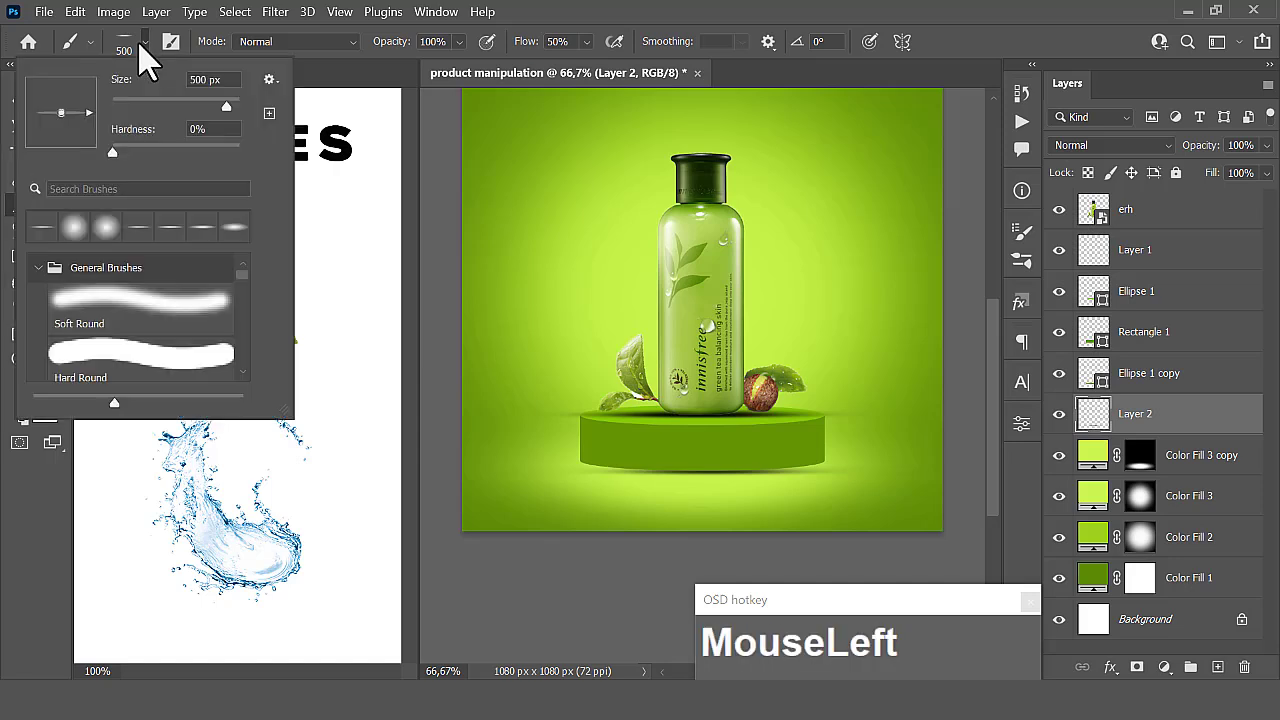
drag(88, 113, 88, 104)
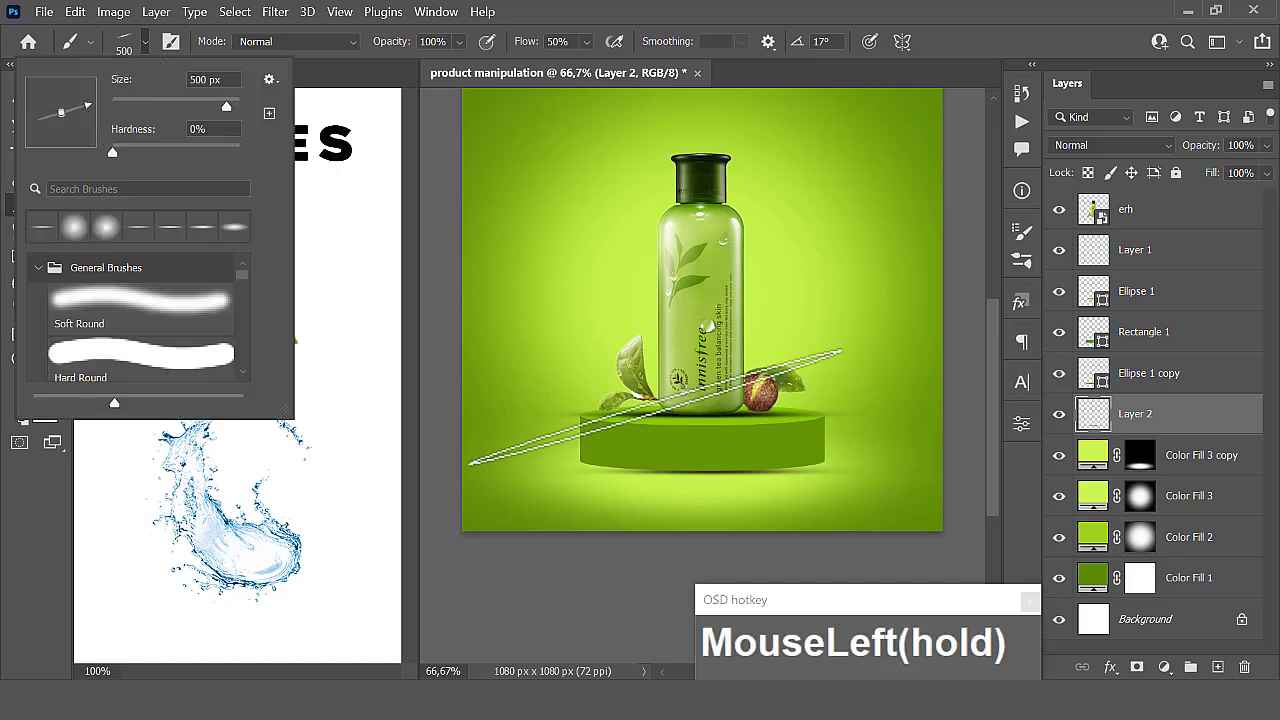
click(844, 456)
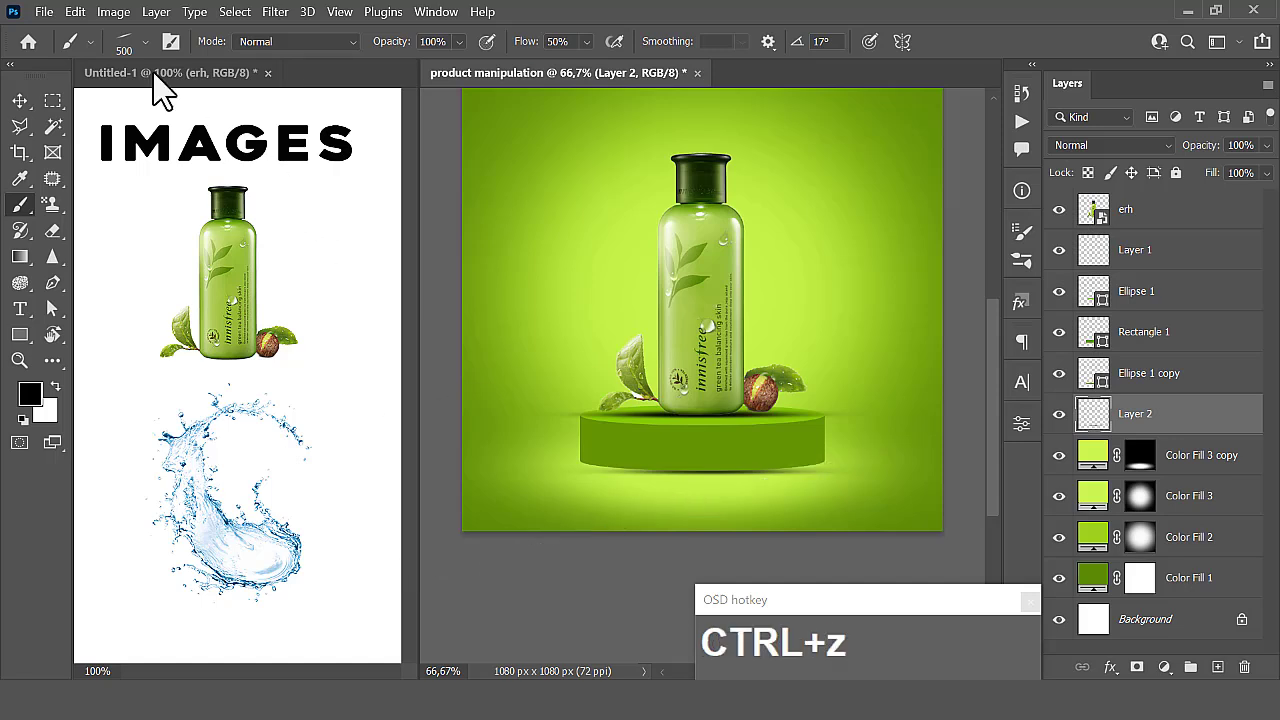
click(144, 42)
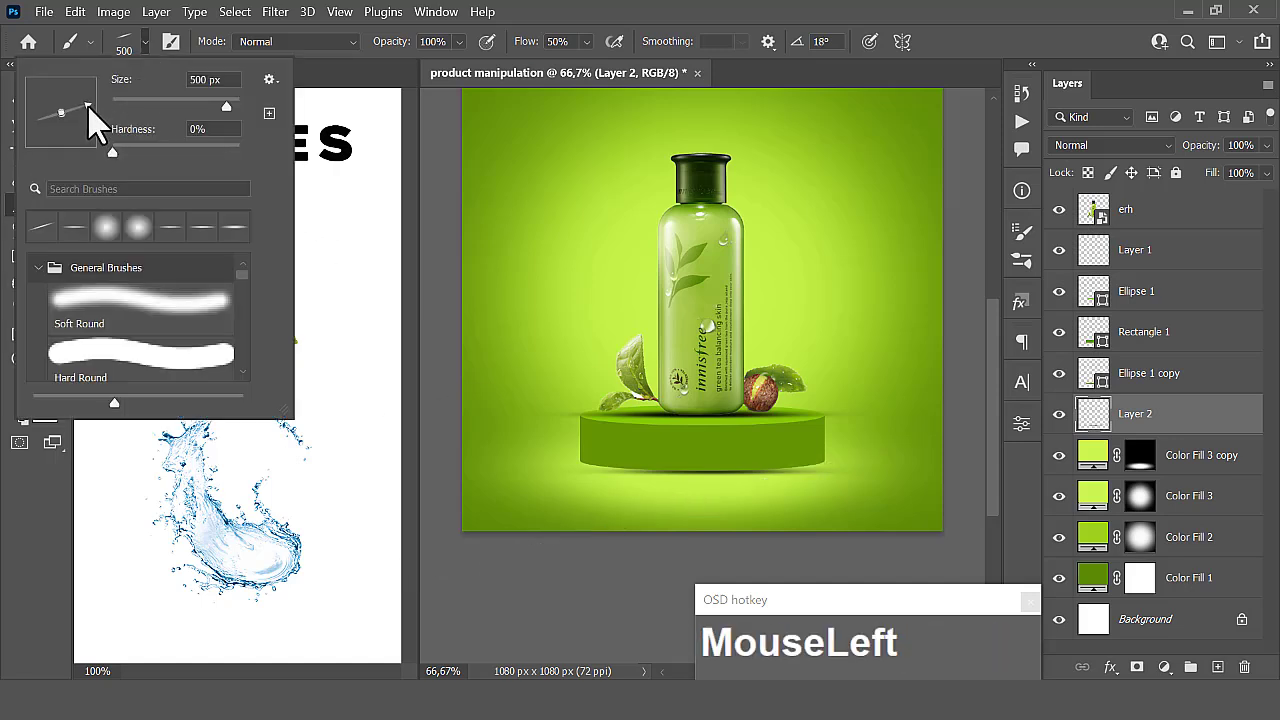
drag(88, 105, 90, 112)
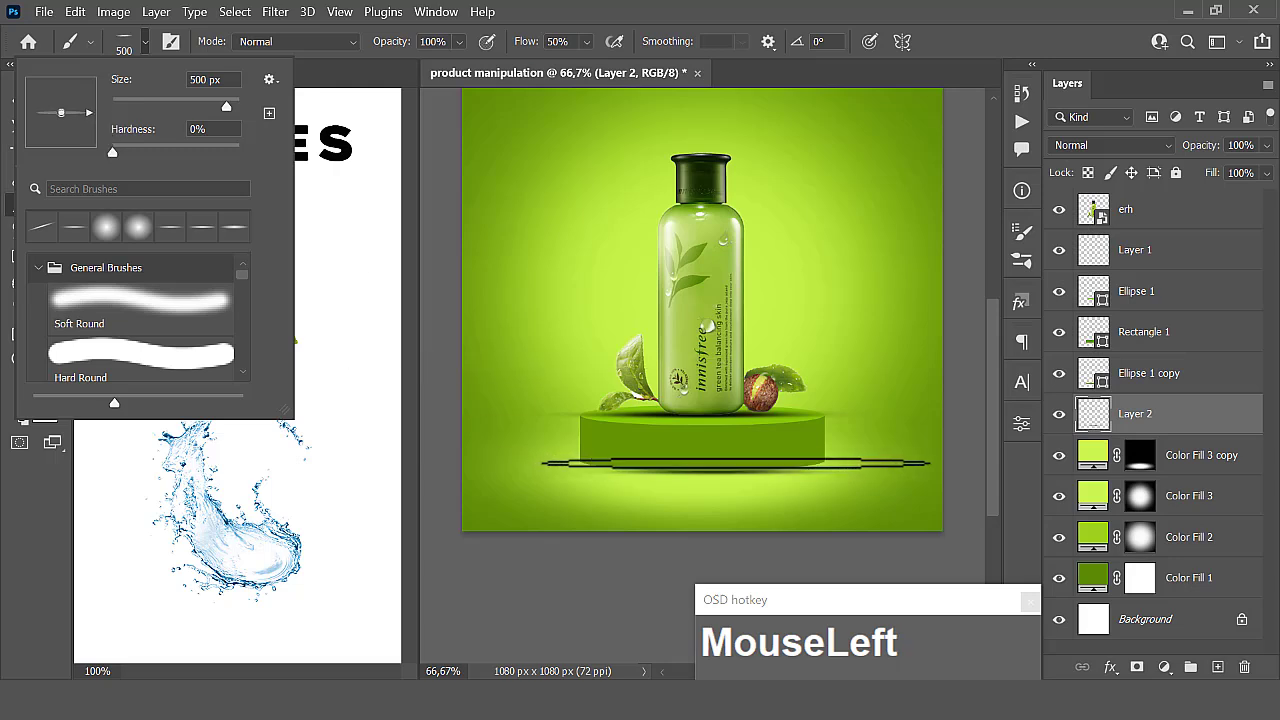
- Strengthen and widen the black shadow along the podium's bottom edge on Layer 2 with the flat 500 px brush
click(735, 463)
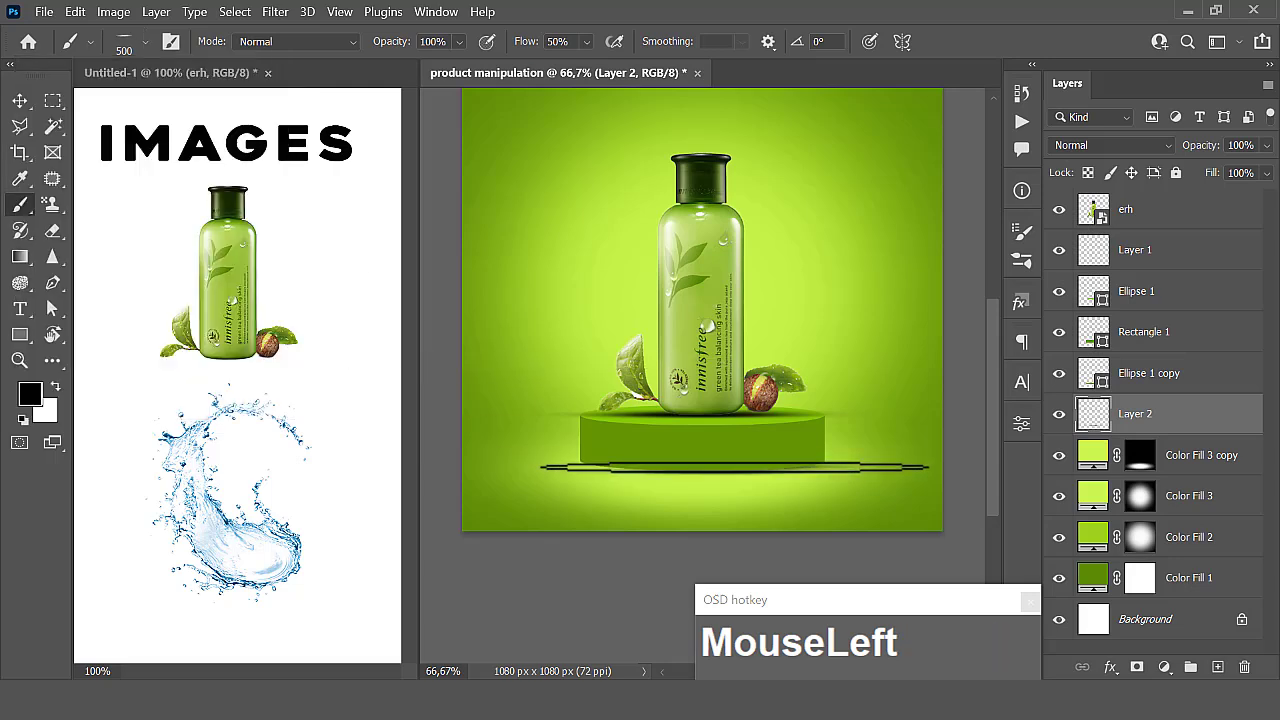
mouse_move(734, 467)
mouse_down()
mouse_move(660, 464)
mouse_move(729, 468)
mouse_up()
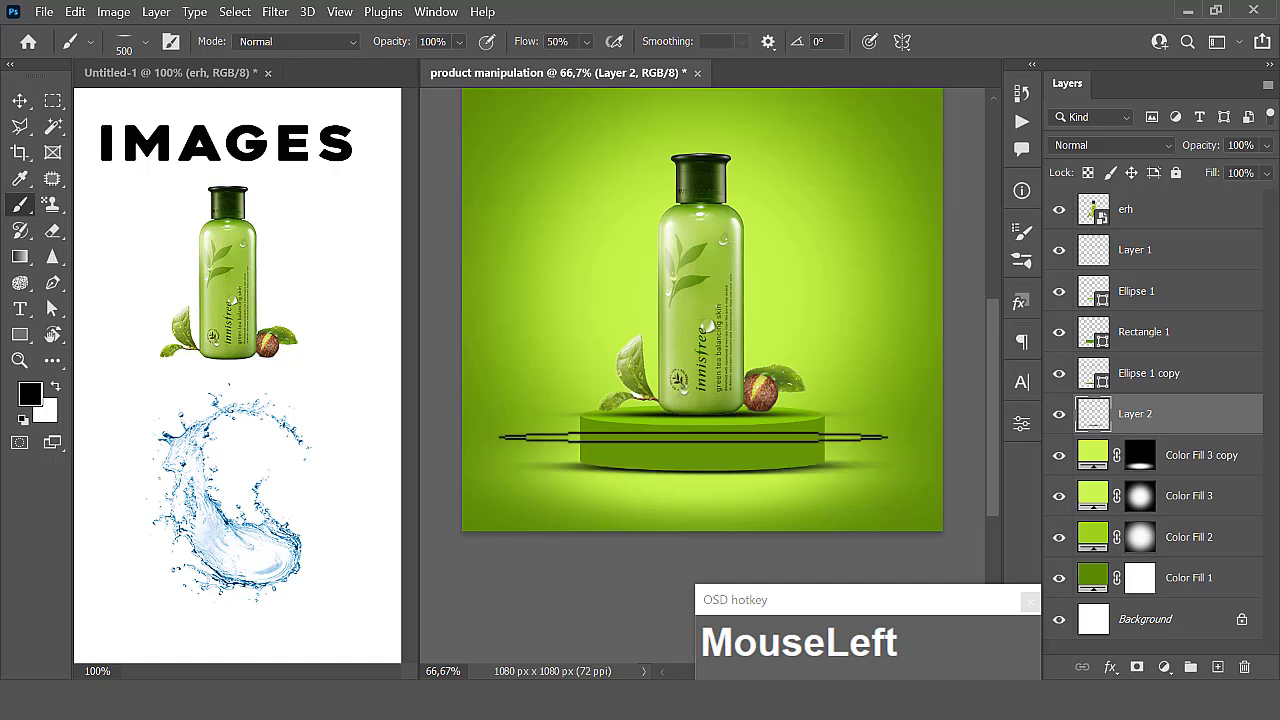
- Add a layer mask to Layer 2 and make black the foreground colour for painting on it
click(1137, 667)
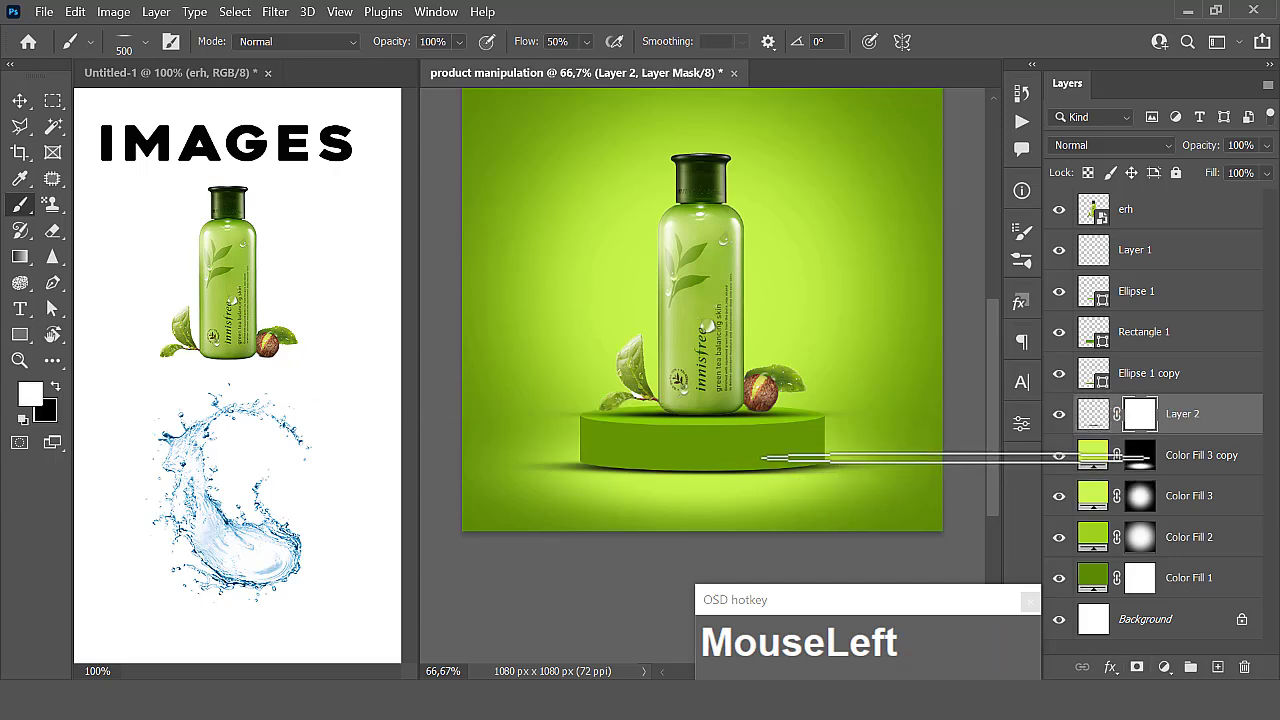
click(948, 467)
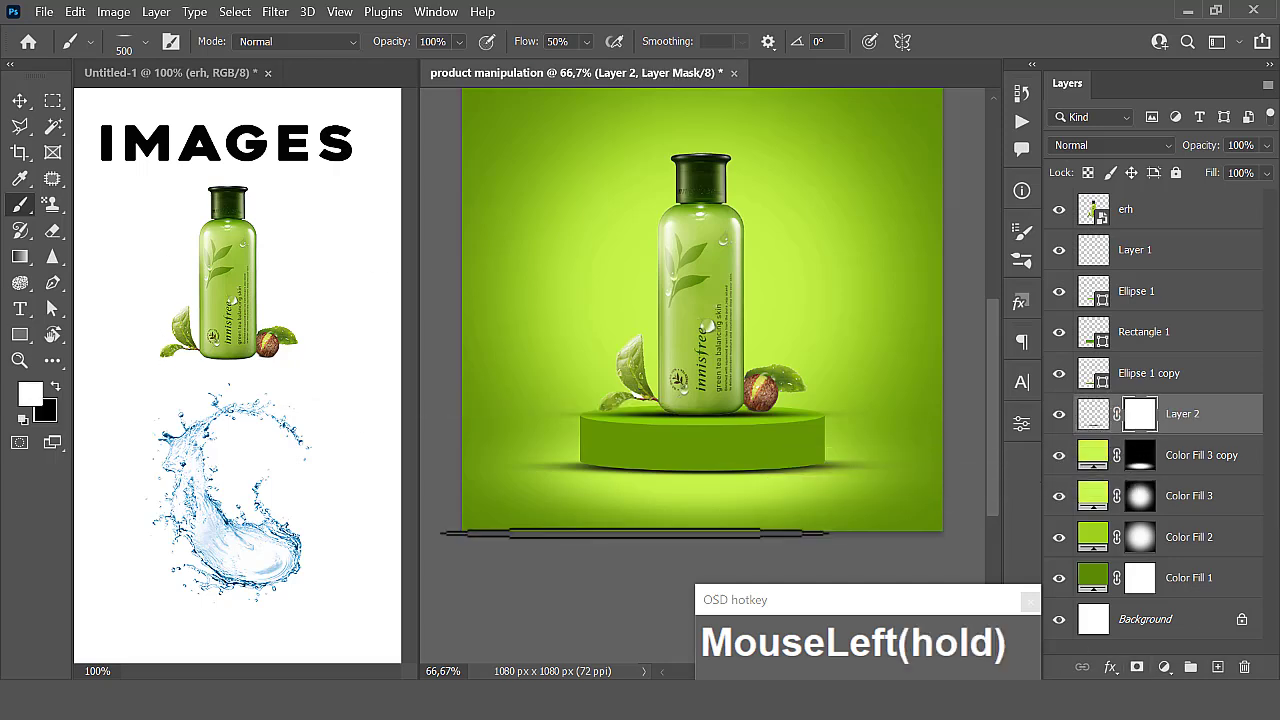
key(x)
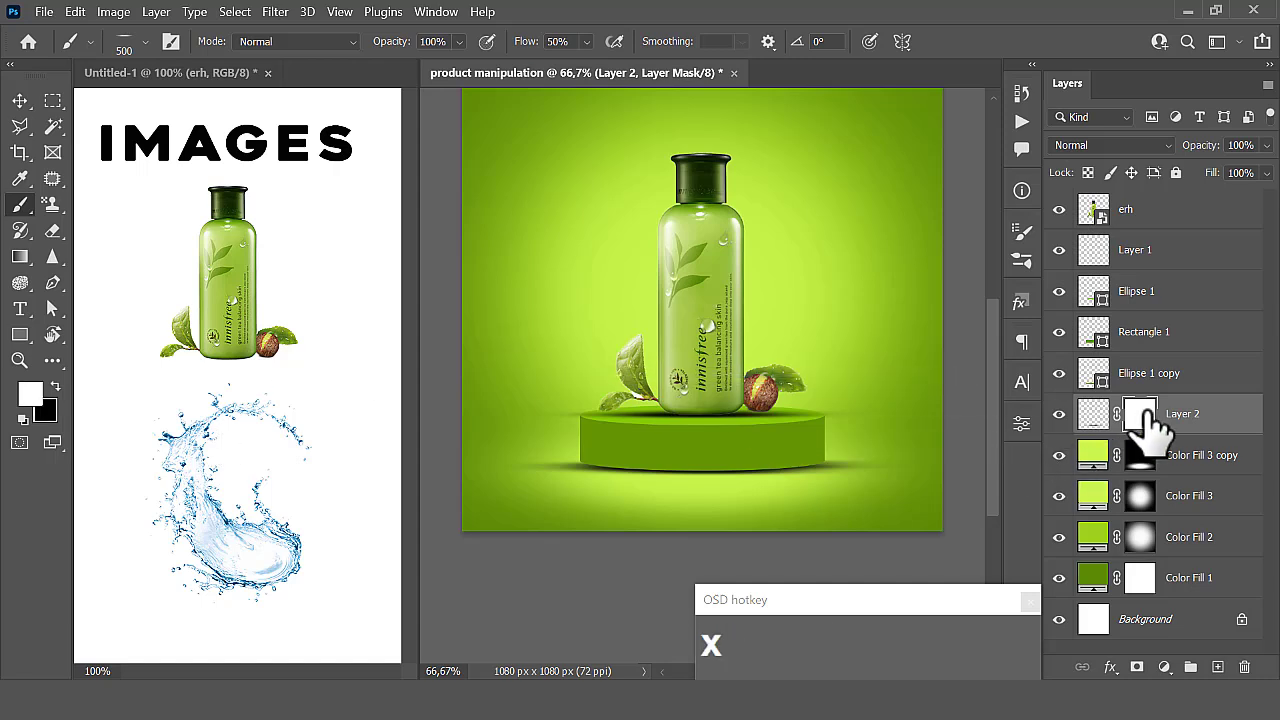
click(898, 458)
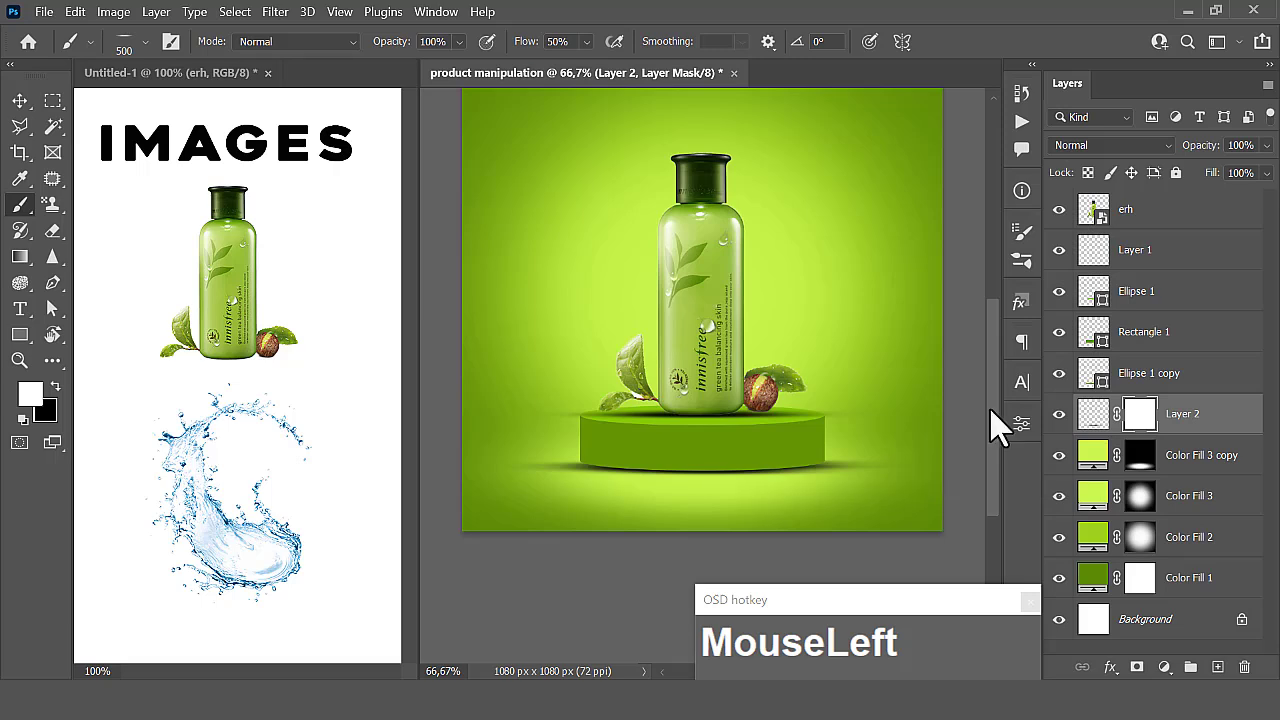
drag(1092, 428, 197, 467)
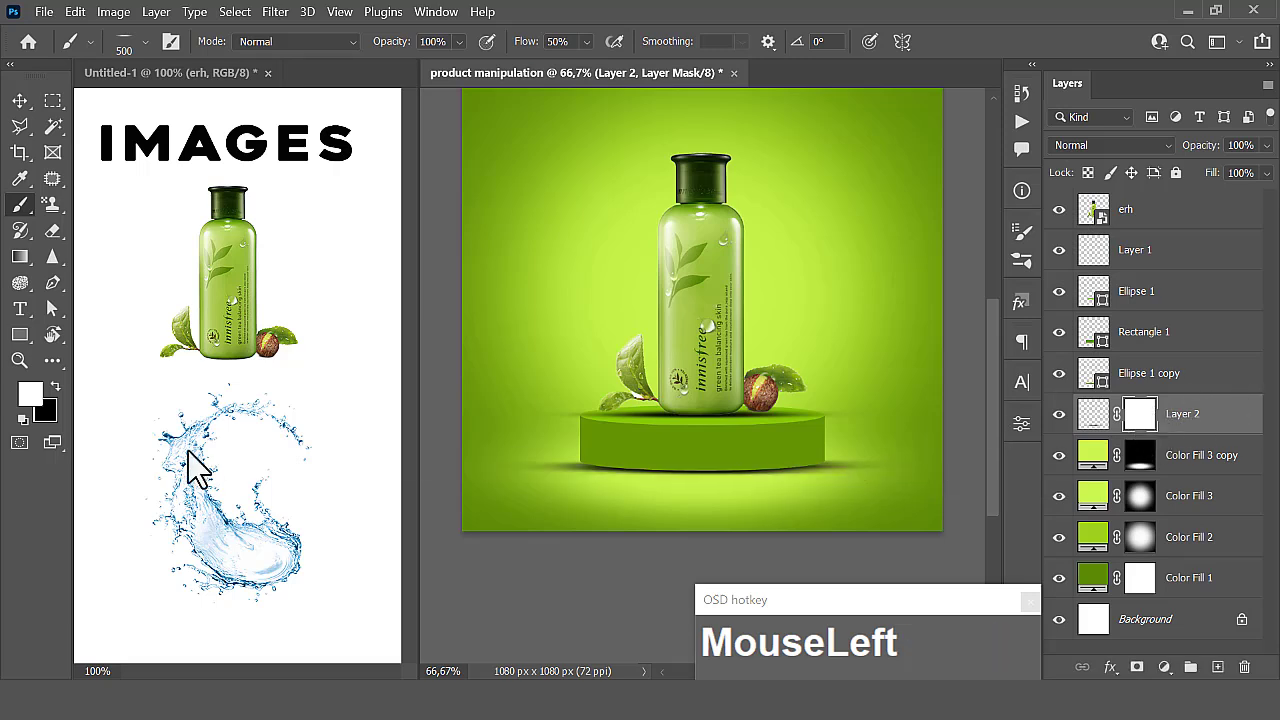
key(x)
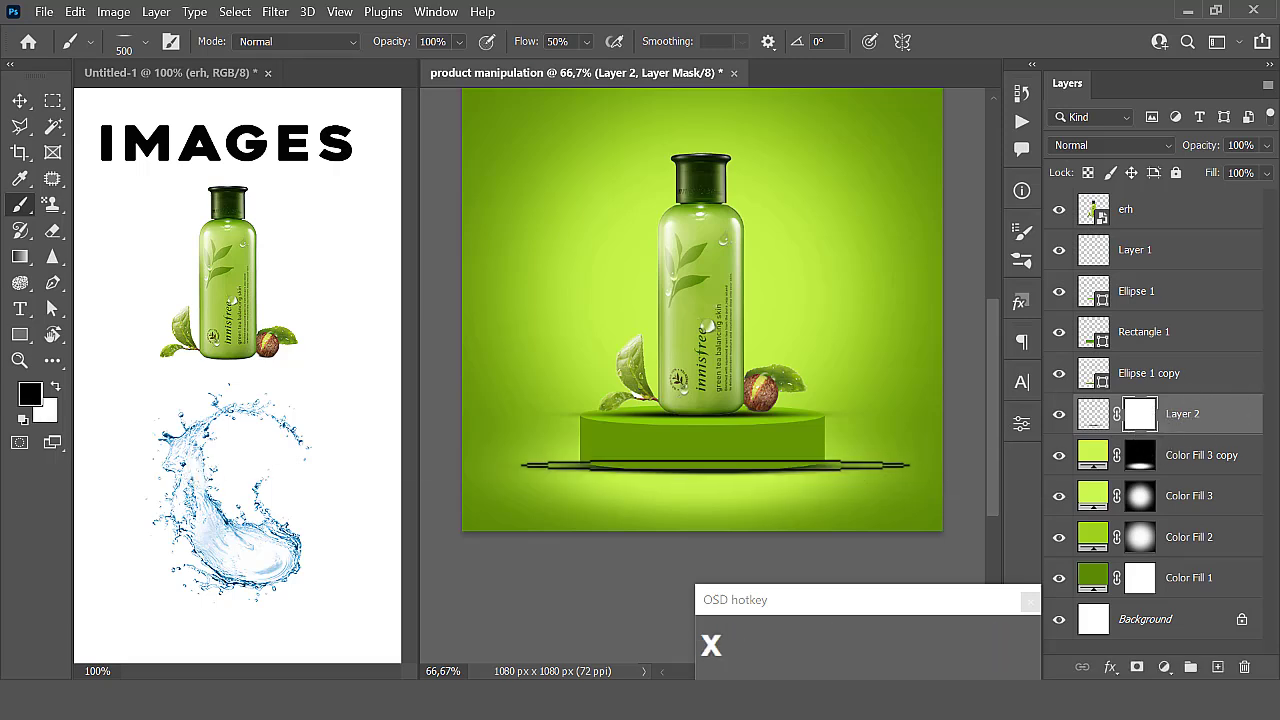
- Soften the podium shadow by painting black on Layer 2's mask, undoing a stroke and reducing the brush flow to 10%
click(889, 463)
mouse_move(904, 480)
mouse_down()
mouse_move(464, 433)
mouse_move(429, 446)
mouse_move(448, 462)
mouse_up()
key(ctrl+z)
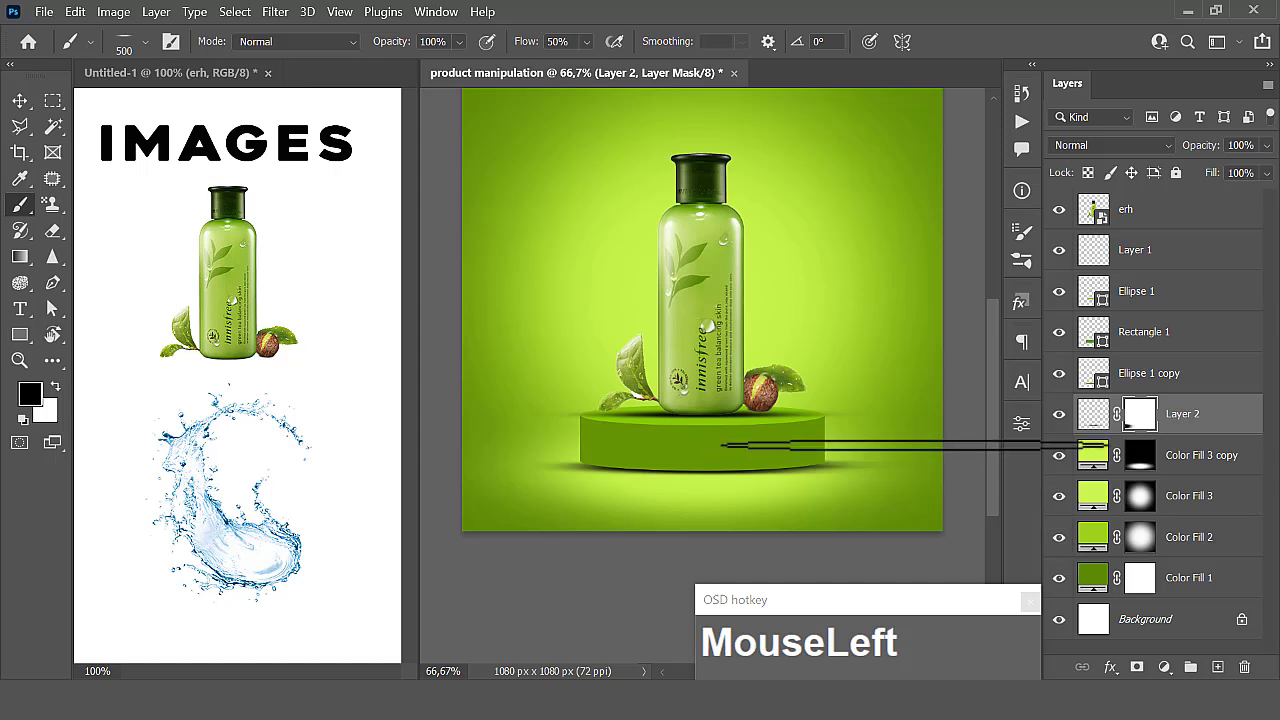
click(588, 44)
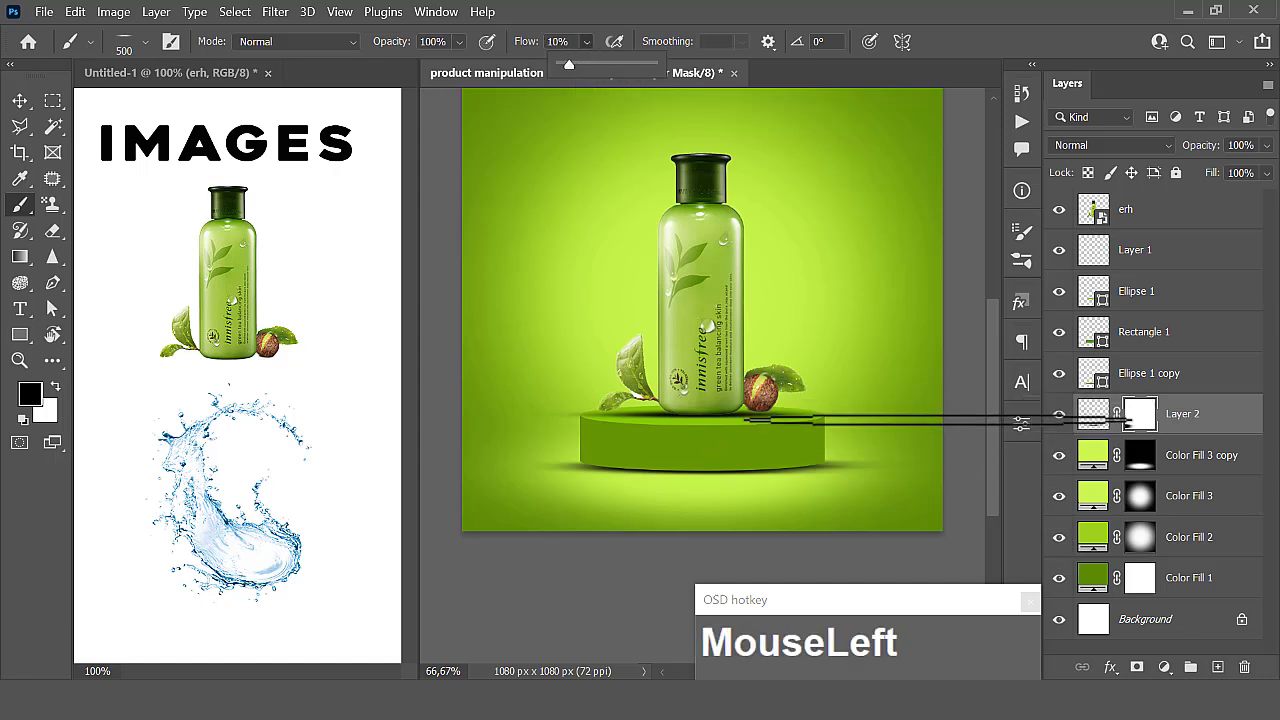
click(938, 420)
mouse_move(956, 509)
mouse_down()
mouse_move(965, 457)
mouse_move(958, 504)
mouse_move(787, 546)
mouse_move(931, 485)
mouse_move(580, 570)
mouse_up()
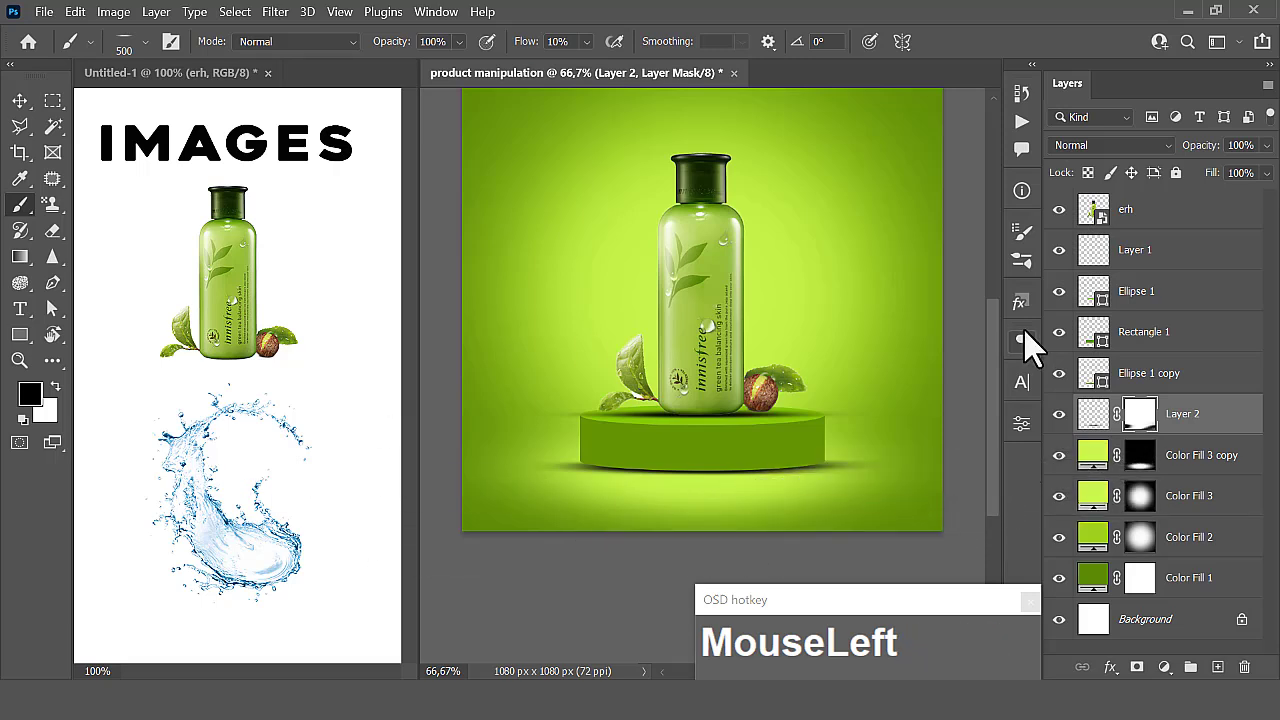
- Add a layer mask to Layer 1 and paint black on it to fade the outer ends of the bottle's shadow
click(1125, 258)
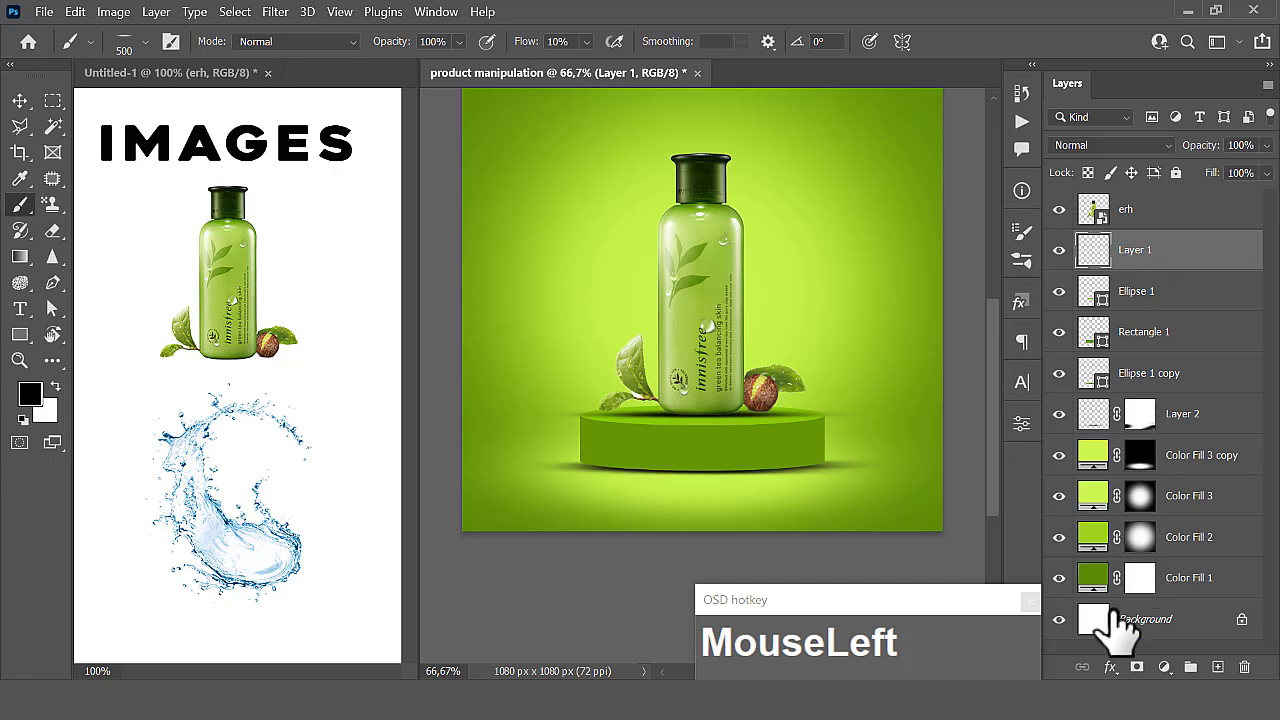
click(1136, 668)
mouse_move(951, 412)
mouse_down()
mouse_move(943, 401)
mouse_move(914, 439)
mouse_move(917, 412)
mouse_move(527, 431)
mouse_move(497, 400)
mouse_move(489, 443)
mouse_move(447, 394)
mouse_move(835, 458)
mouse_move(899, 380)
mouse_move(439, 329)
mouse_move(492, 374)
mouse_move(505, 393)
mouse_move(494, 407)
mouse_move(340, 402)
mouse_move(483, 517)
mouse_move(762, 544)
mouse_up()
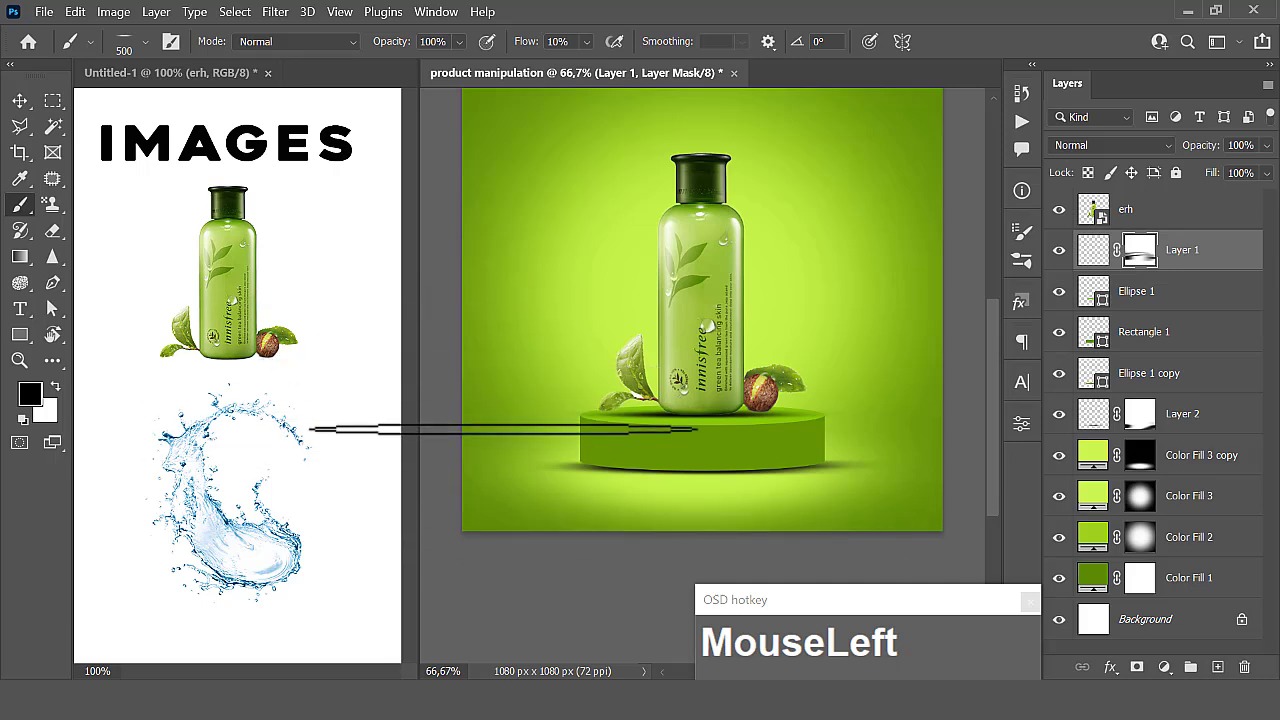
mouse_move(505, 427)
mouse_down()
mouse_move(486, 398)
mouse_move(753, 320)
mouse_move(818, 384)
mouse_up()
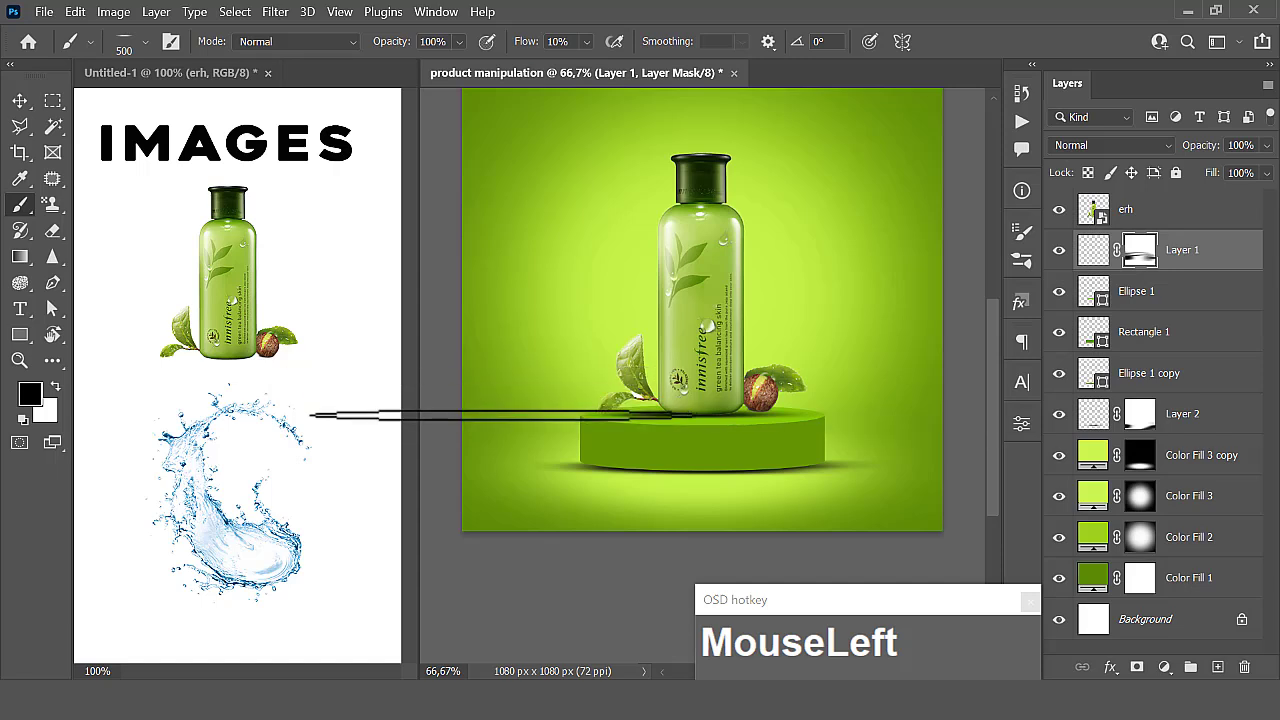
drag(502, 416, 505, 434)
- Add a new empty layer directly above Rectangle 1 and convert it to a smart object
click(19, 104)
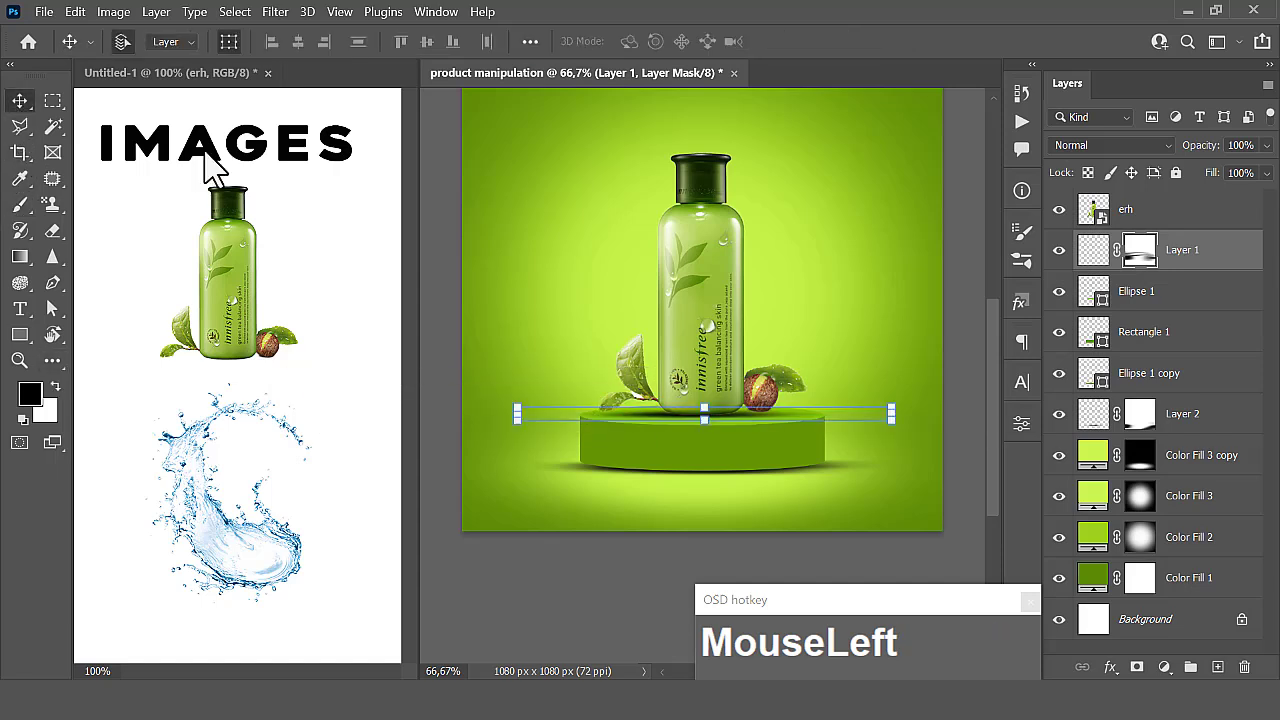
click(686, 514)
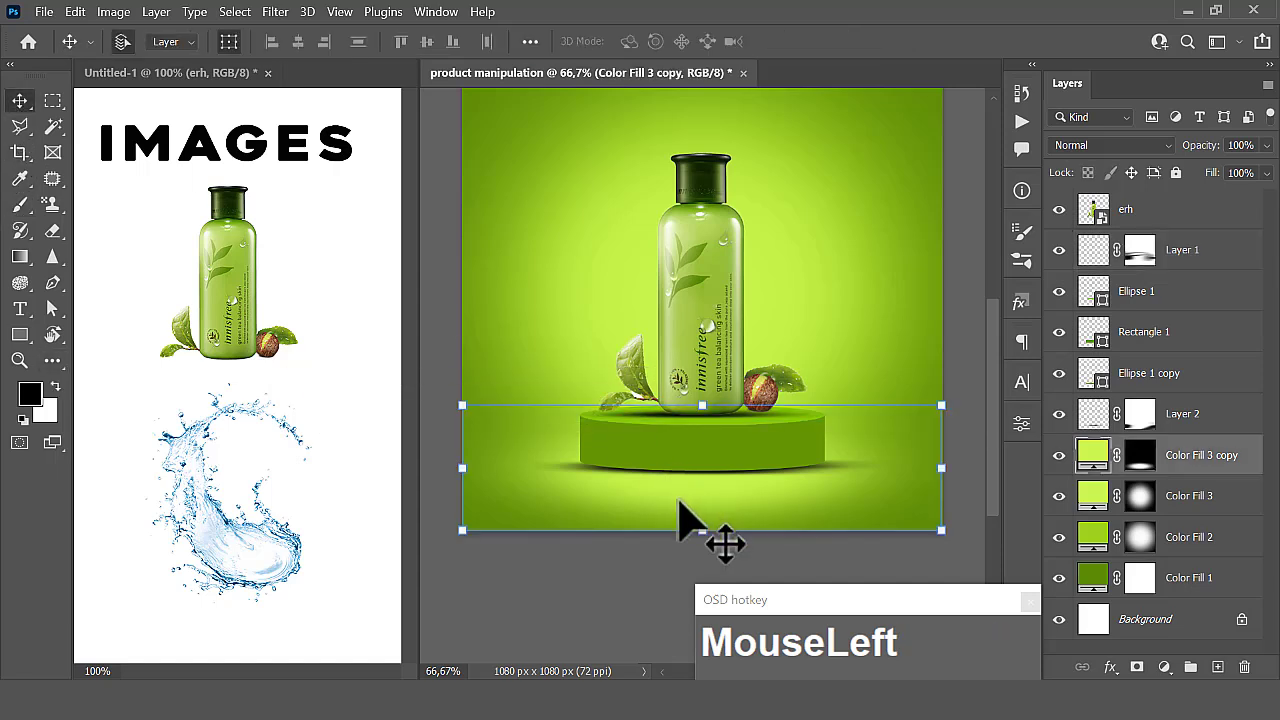
click(962, 348)
click(794, 443)
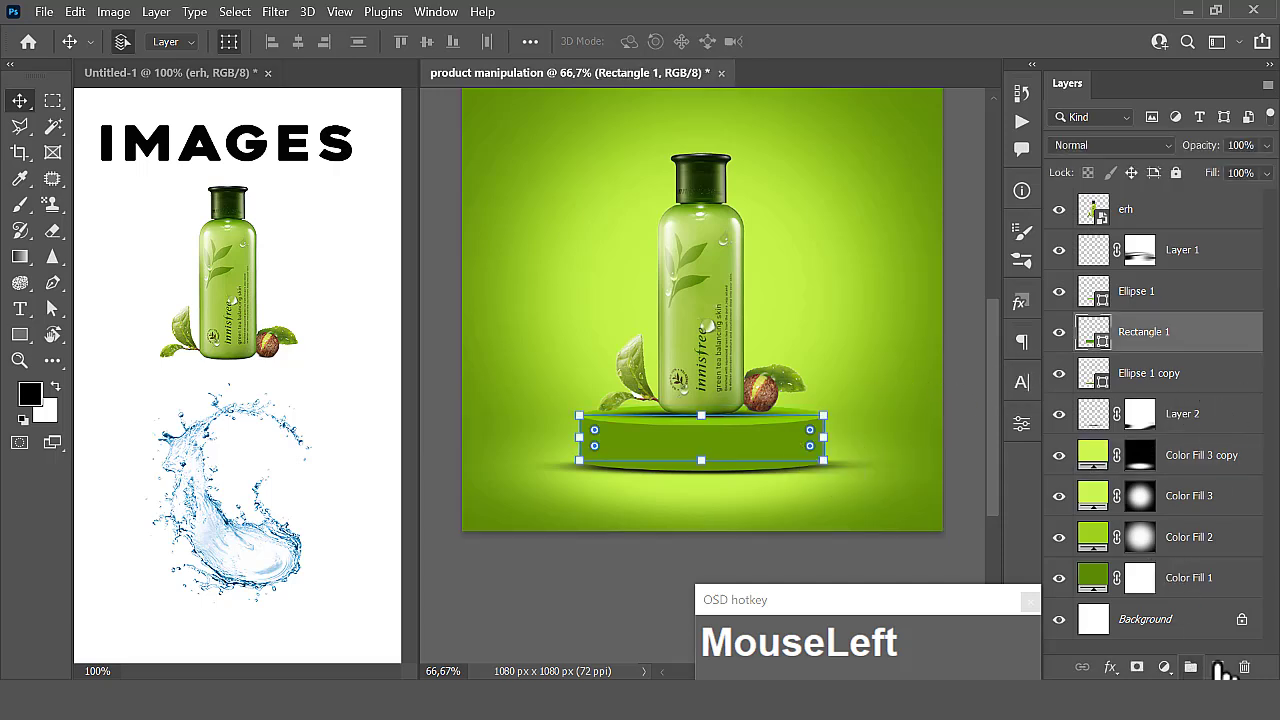
click(1218, 667)
right_click(1188, 352)
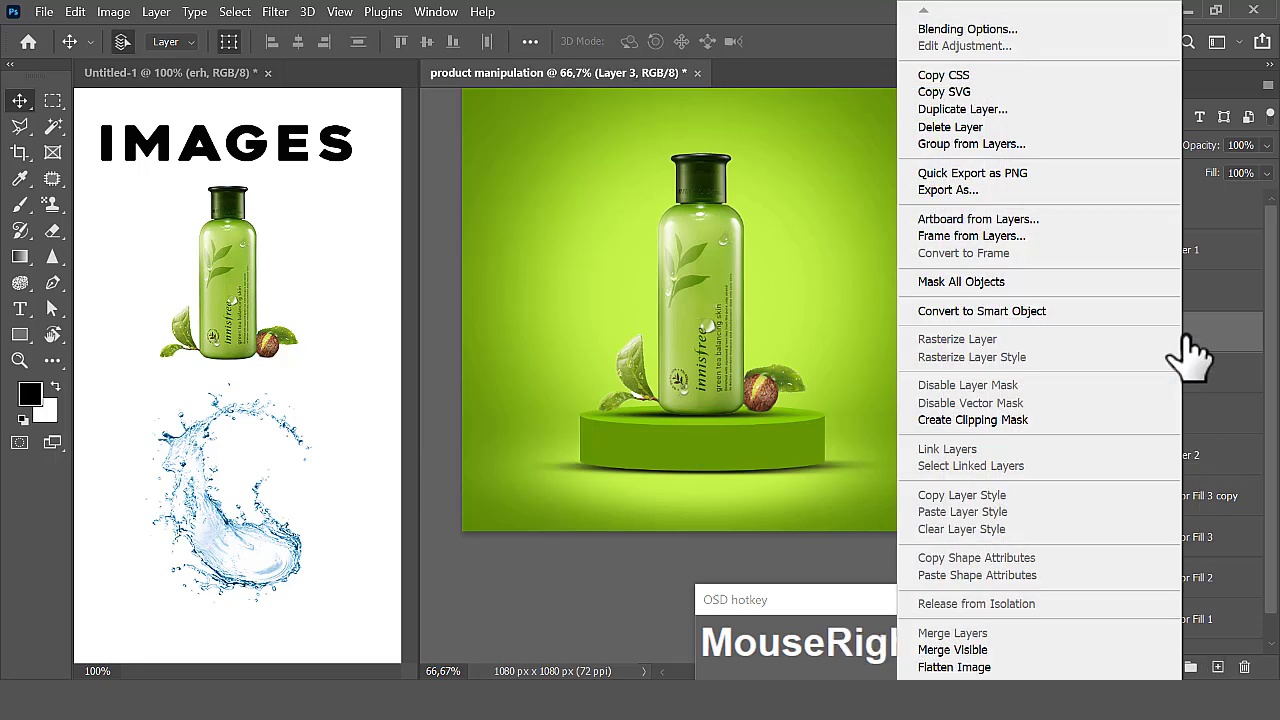
click(984, 312)
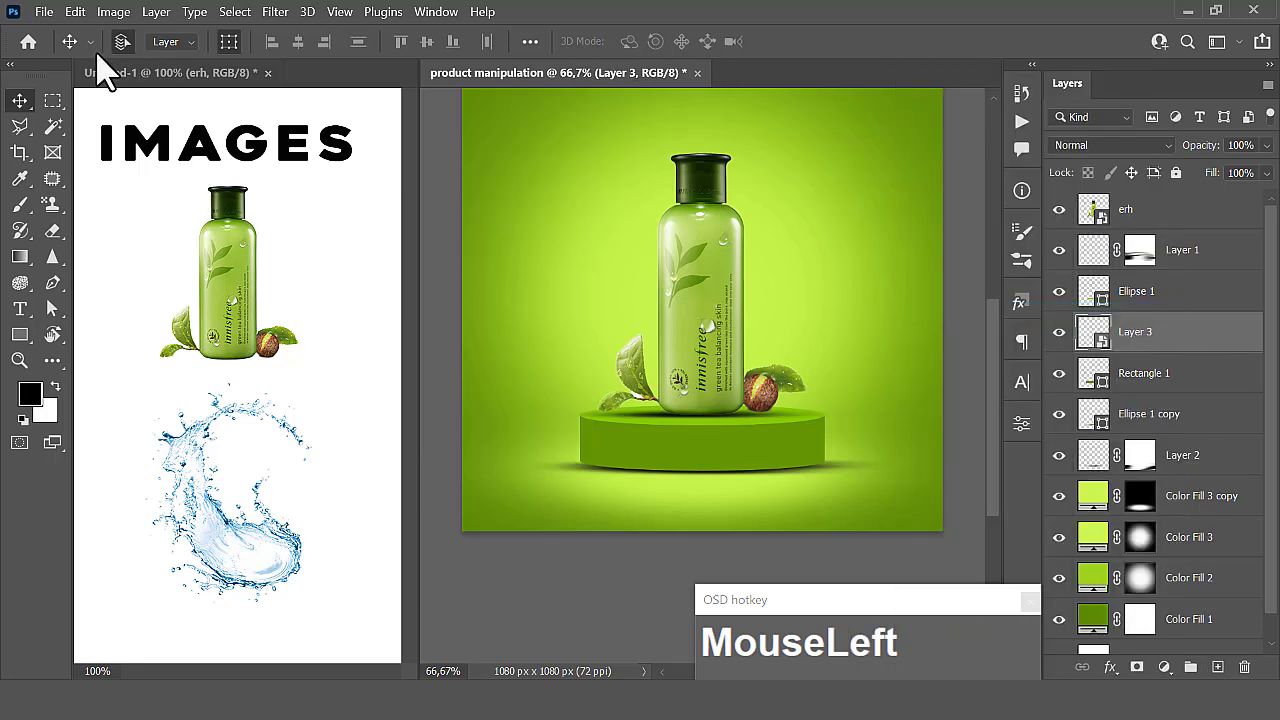
- Restore the soft 500 px brush tip to a full circle with Layer 3 as the target layer
click(19, 204)
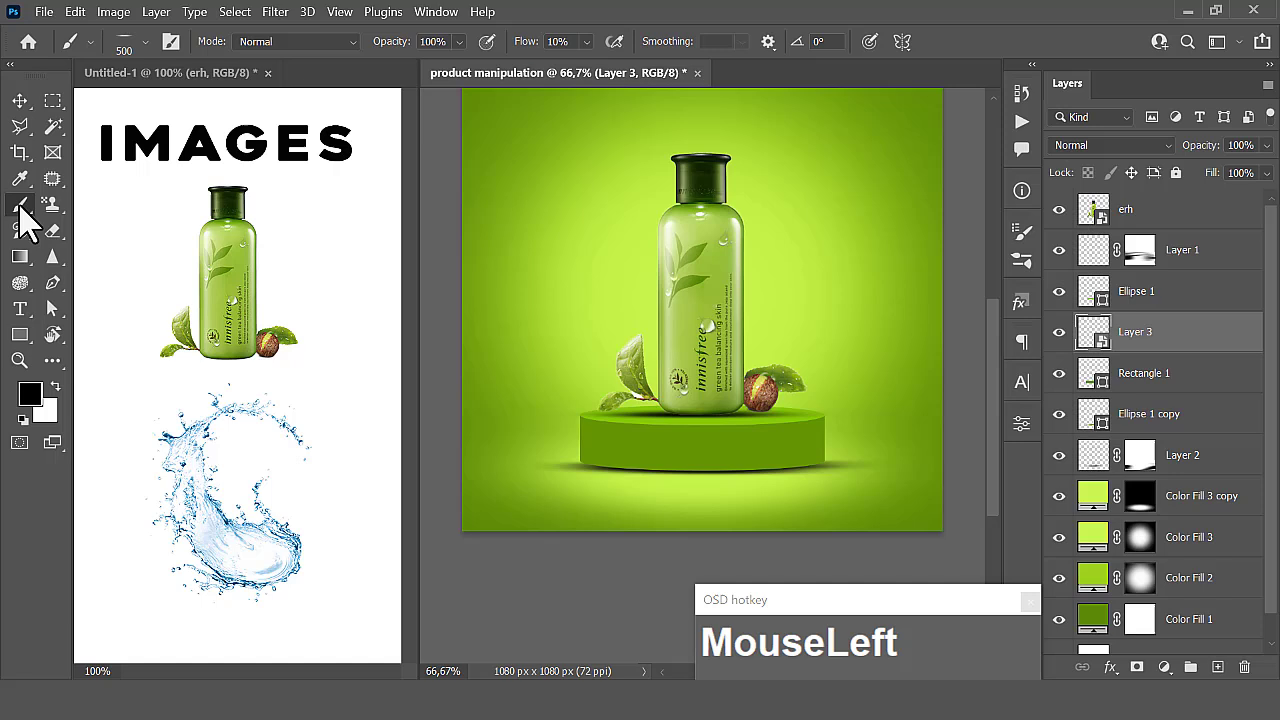
click(143, 42)
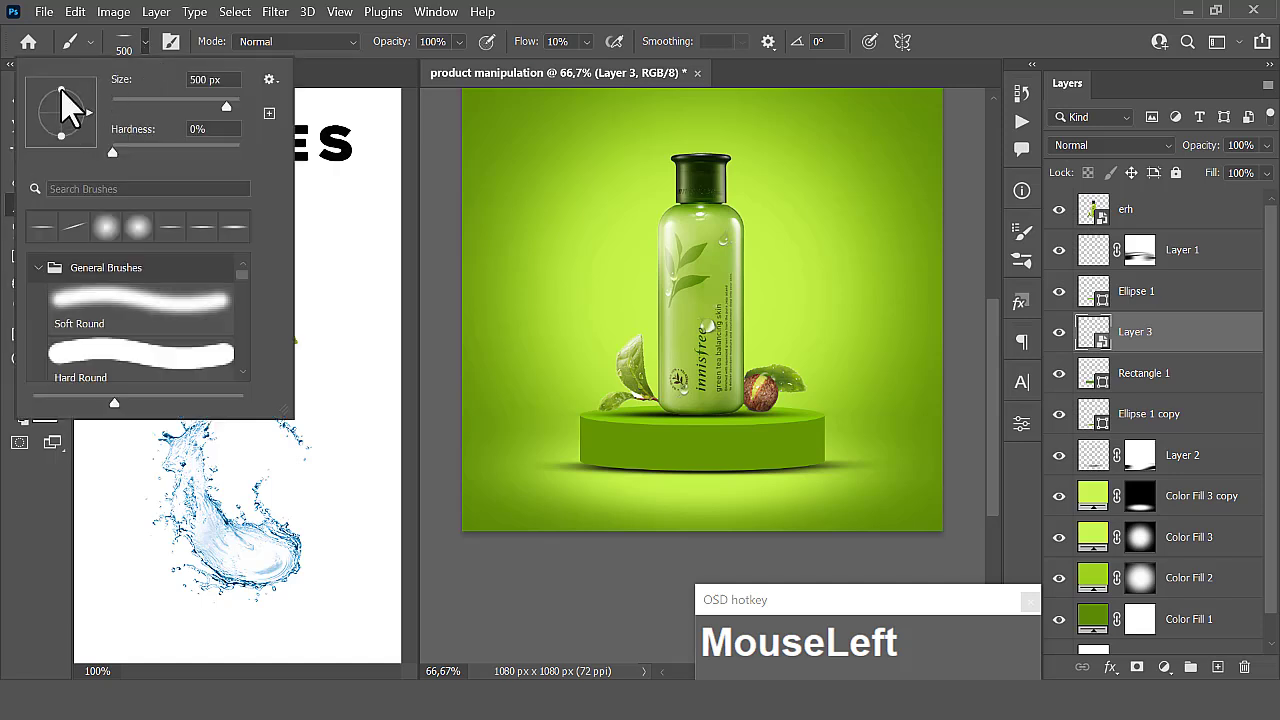
click(563, 12)
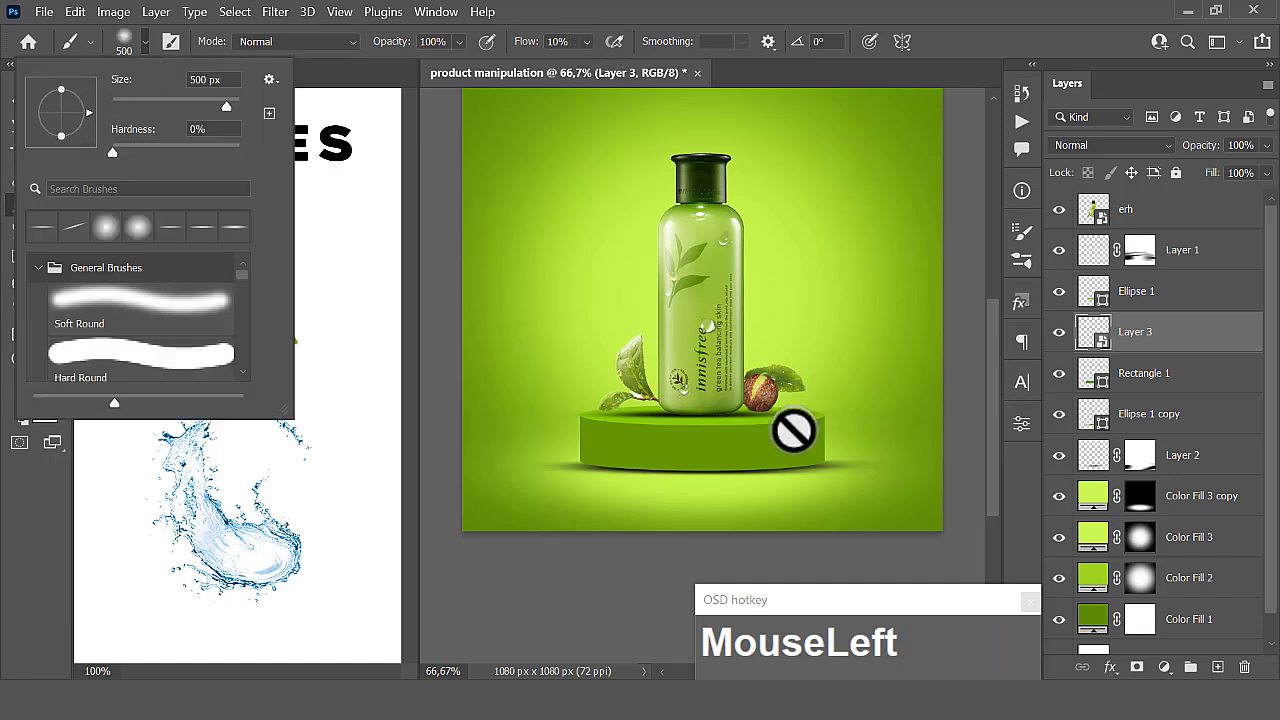
click(1160, 370)
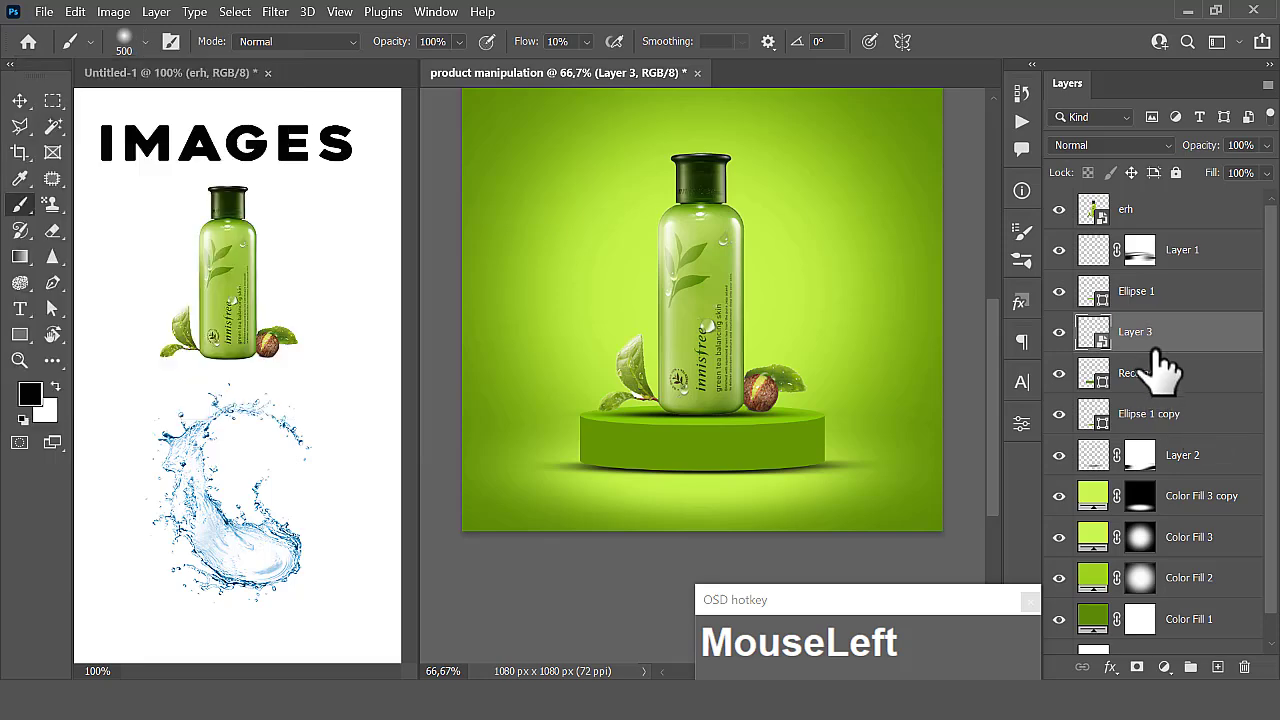
right_click(1166, 348)
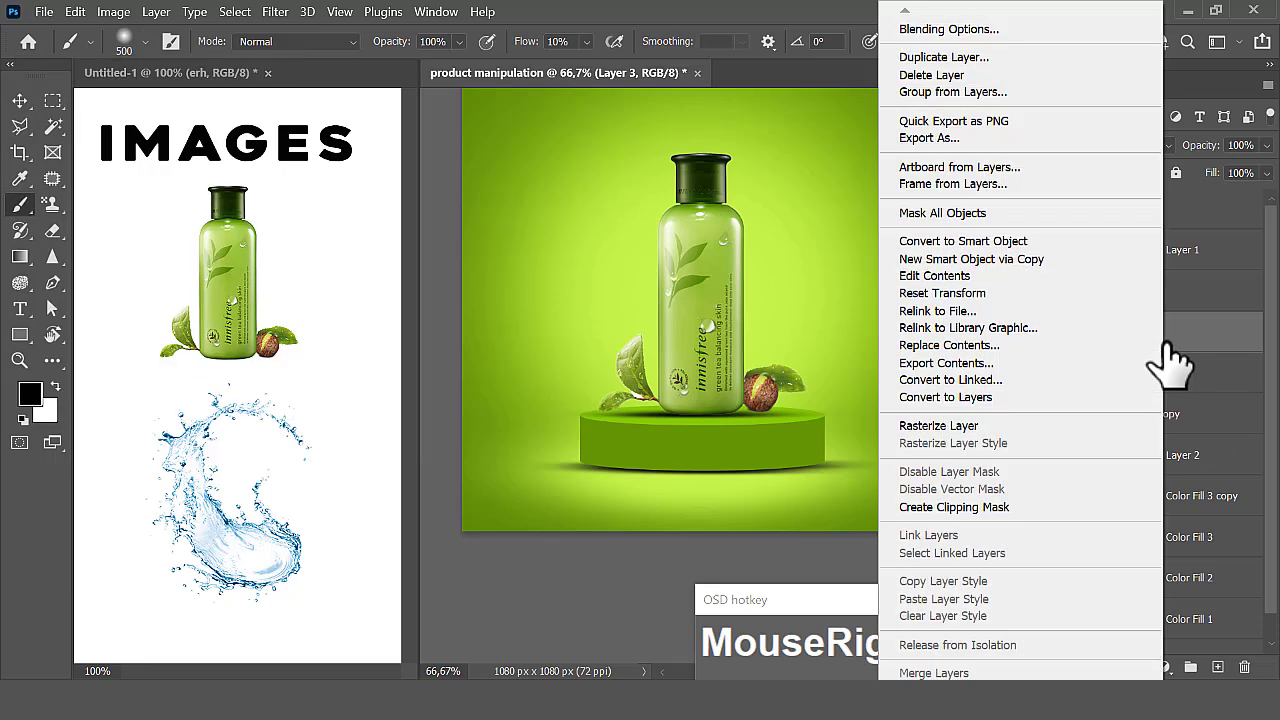
click(978, 510)
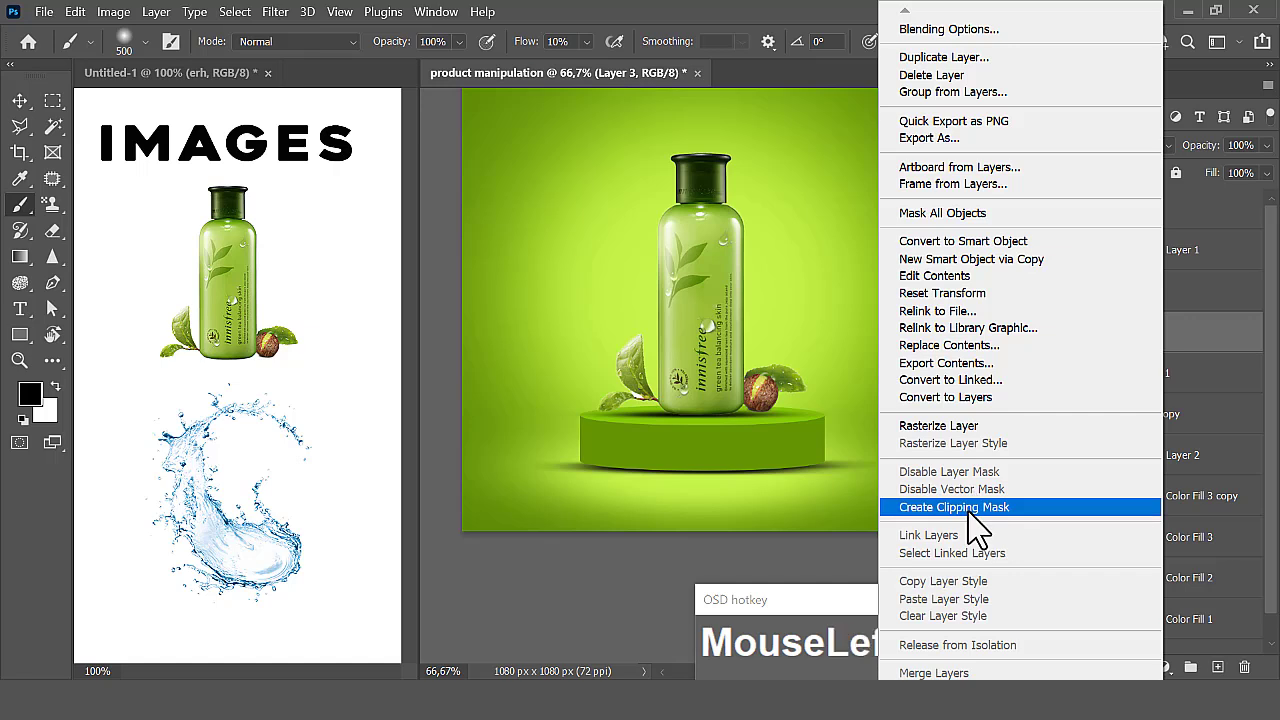
drag(1140, 335, 830, 388)
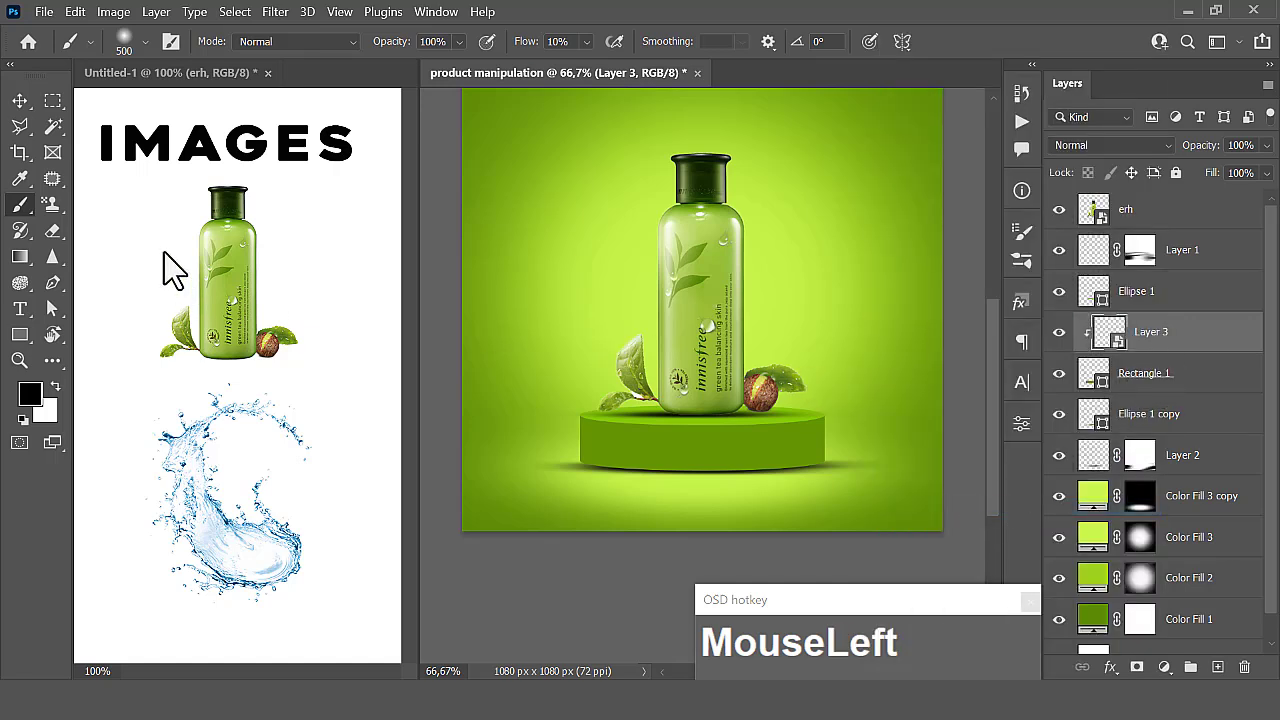
key(ctrl+z)
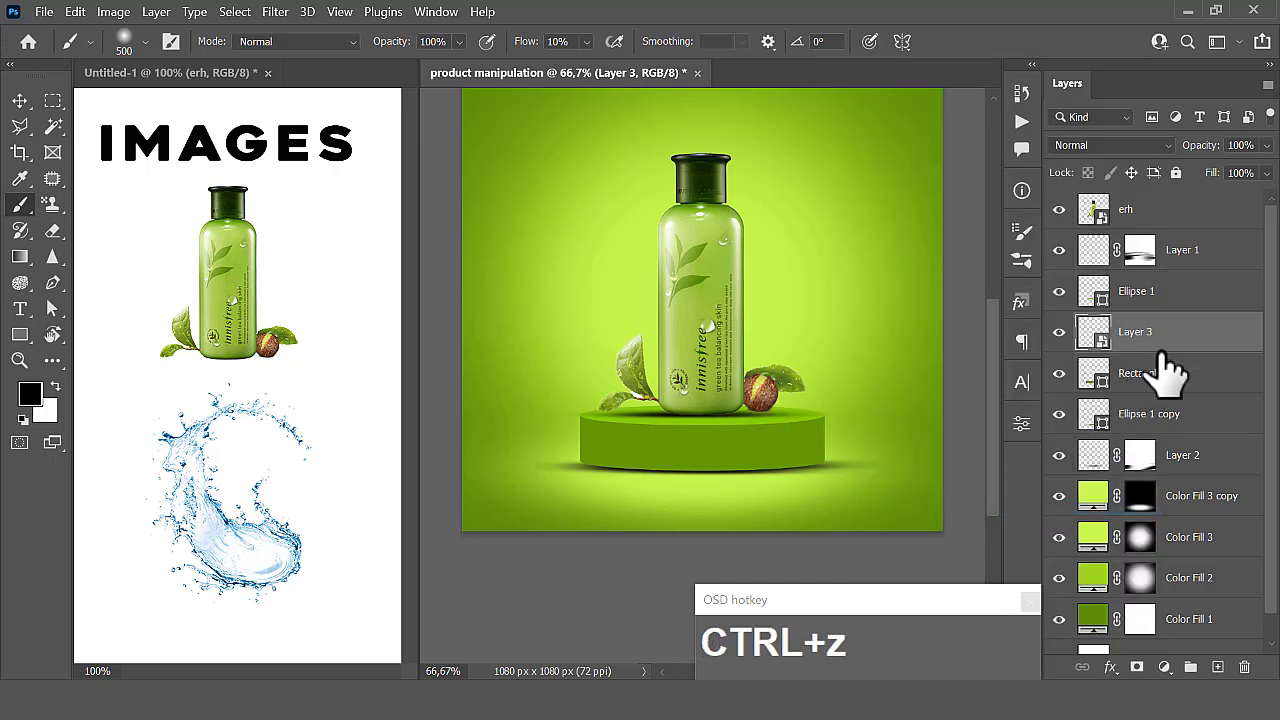
- Add a new layer above Rectangle 1, clip it to the rectangle, and lightly brush black over the ends of the podium's side
click(1114, 381)
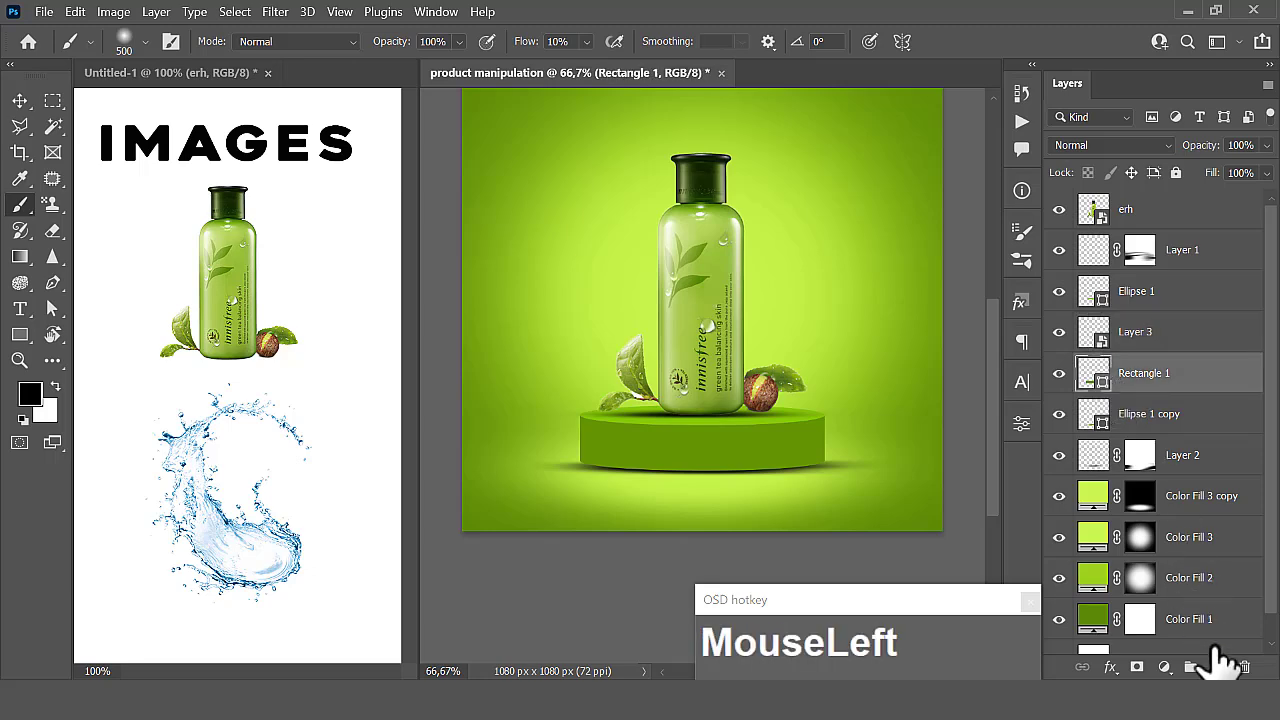
click(1218, 667)
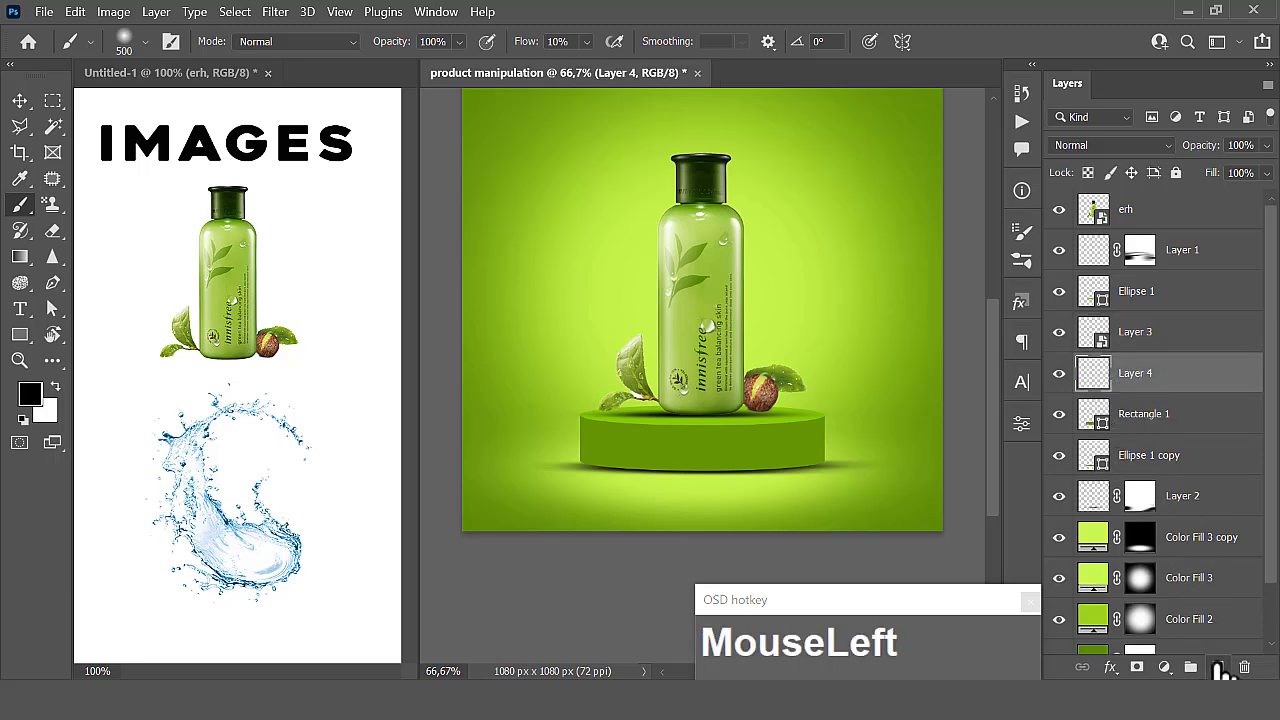
right_click(1181, 405)
click(978, 420)
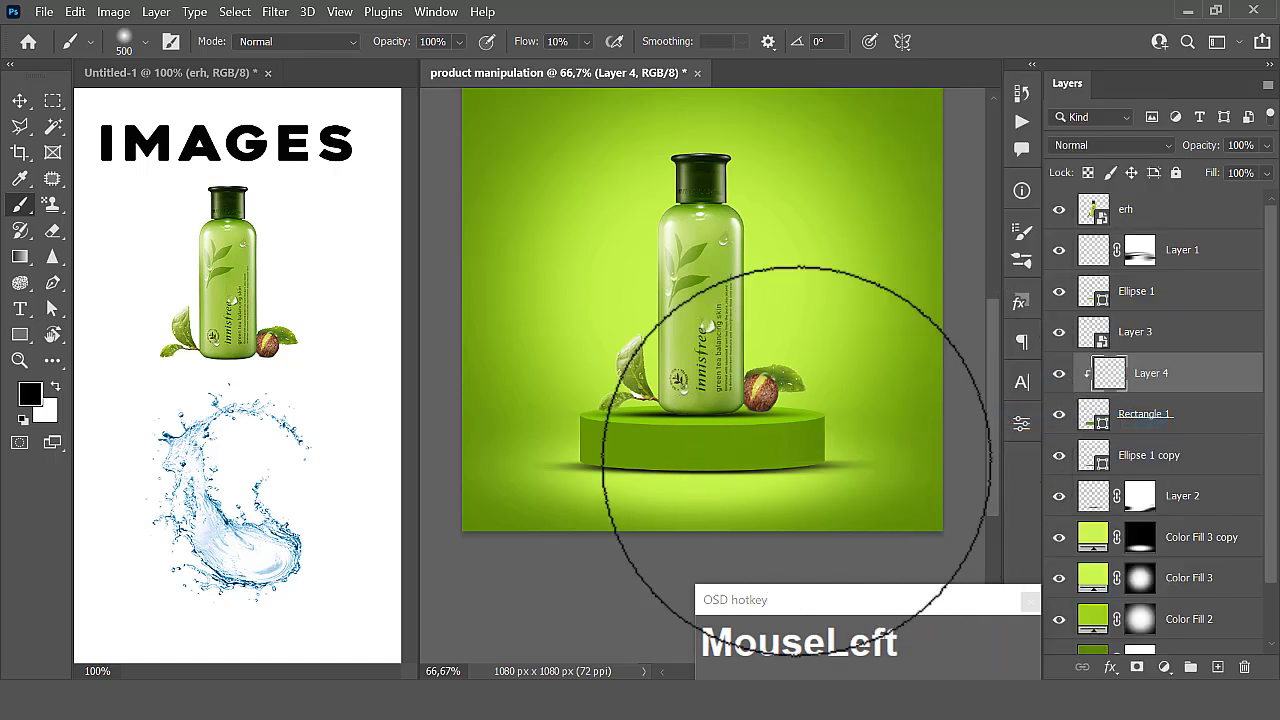
click(523, 466)
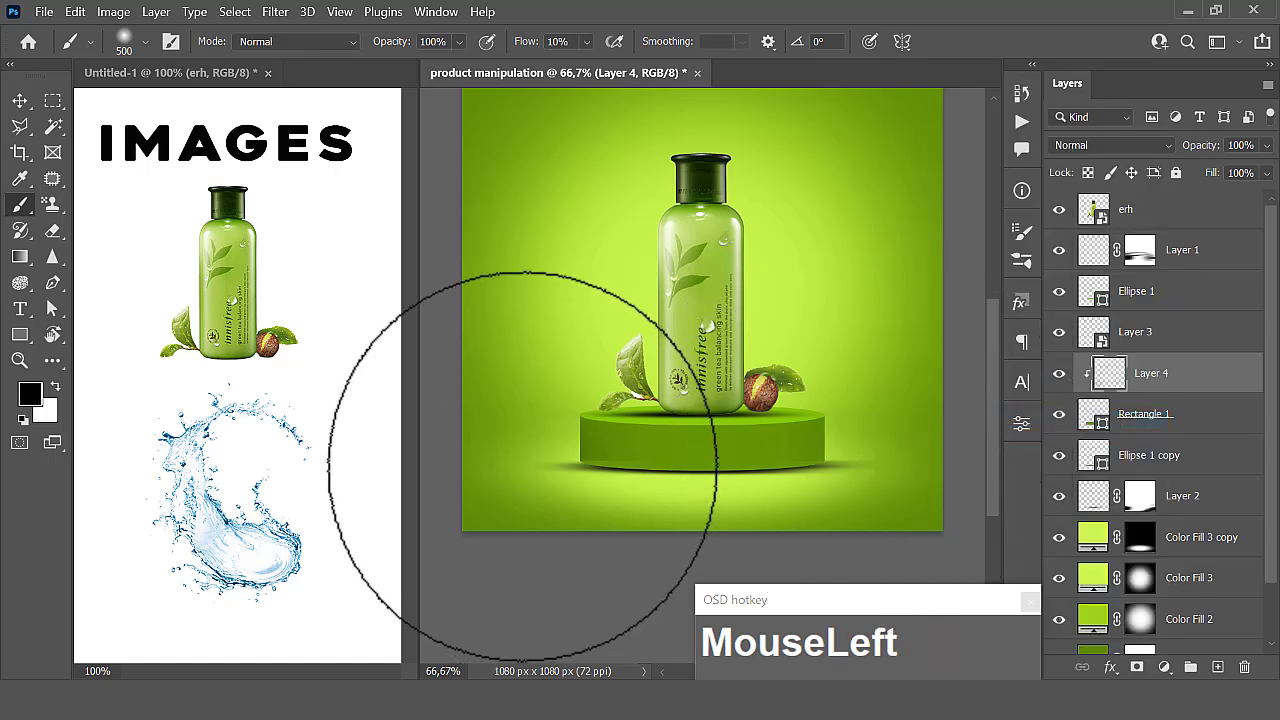
- Add a new layer above Ellipse 1 copy and clip it to that ellipse
click(1137, 455)
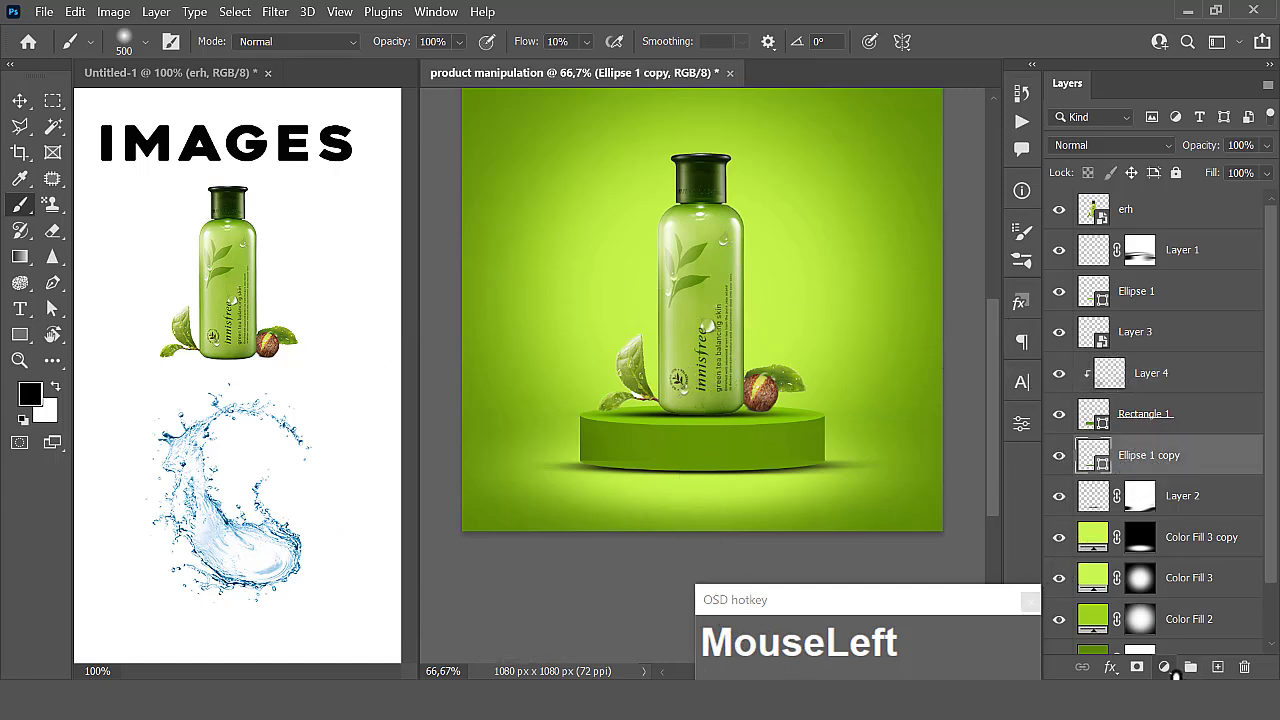
click(1218, 668)
right_click(1145, 460)
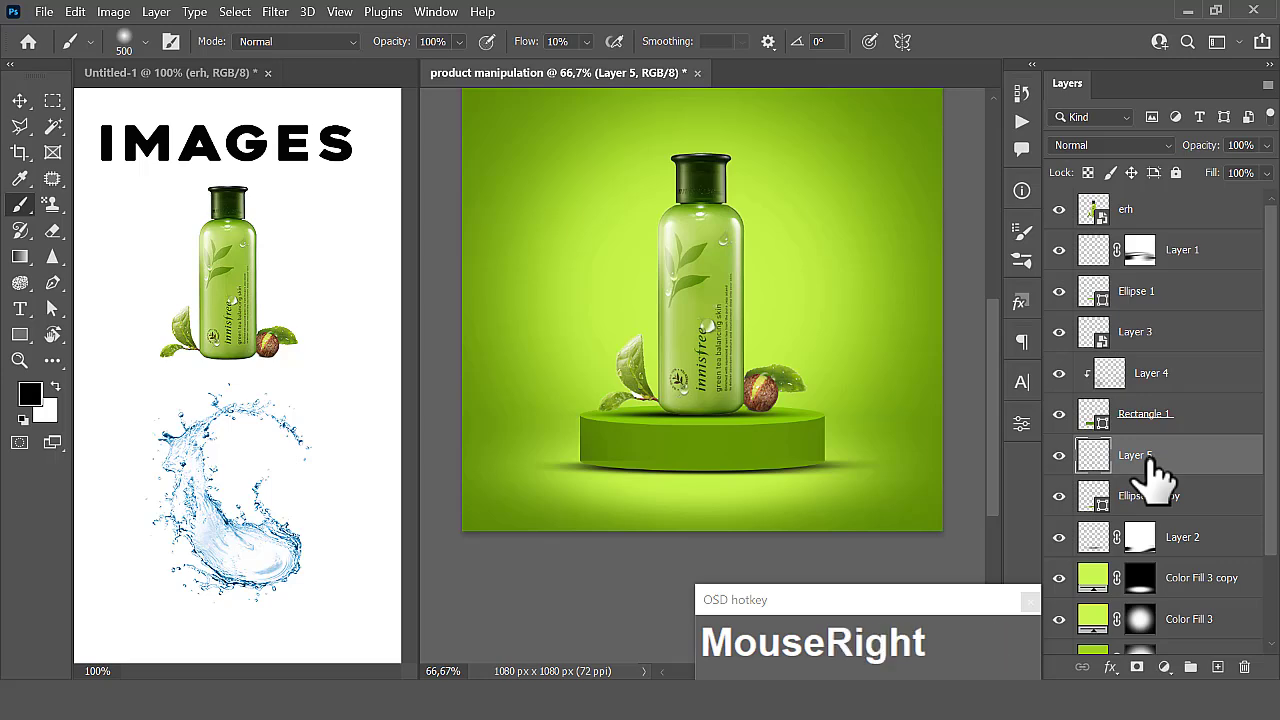
click(960, 420)
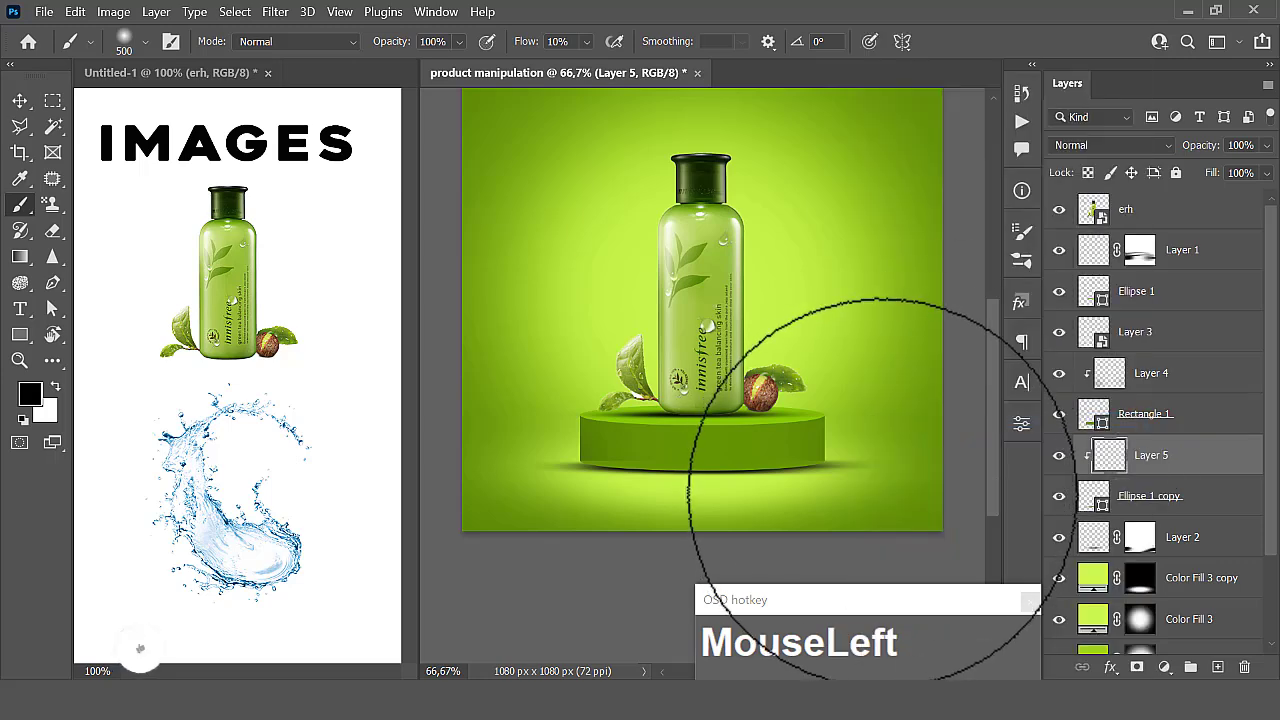
- Brush black over both ends of the podium's lower edge on Layer 5, raising the brush flow to 42%
click(887, 498)
click(887, 498)
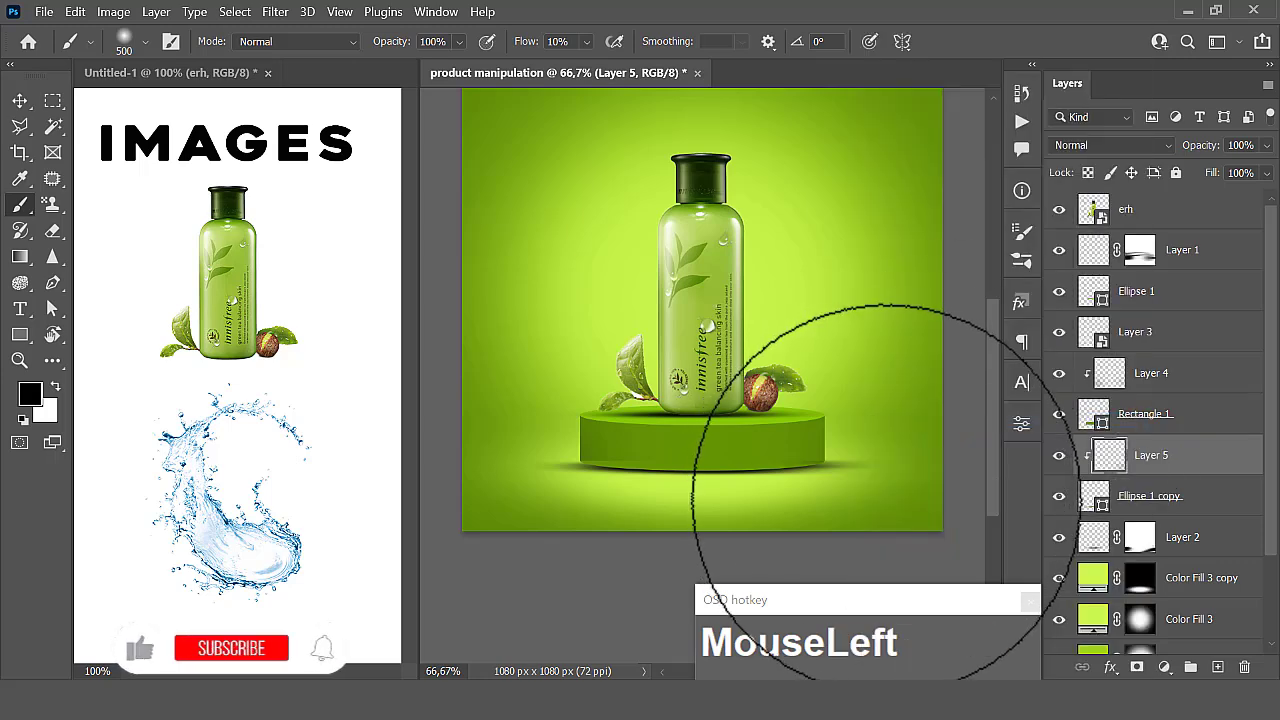
click(540, 480)
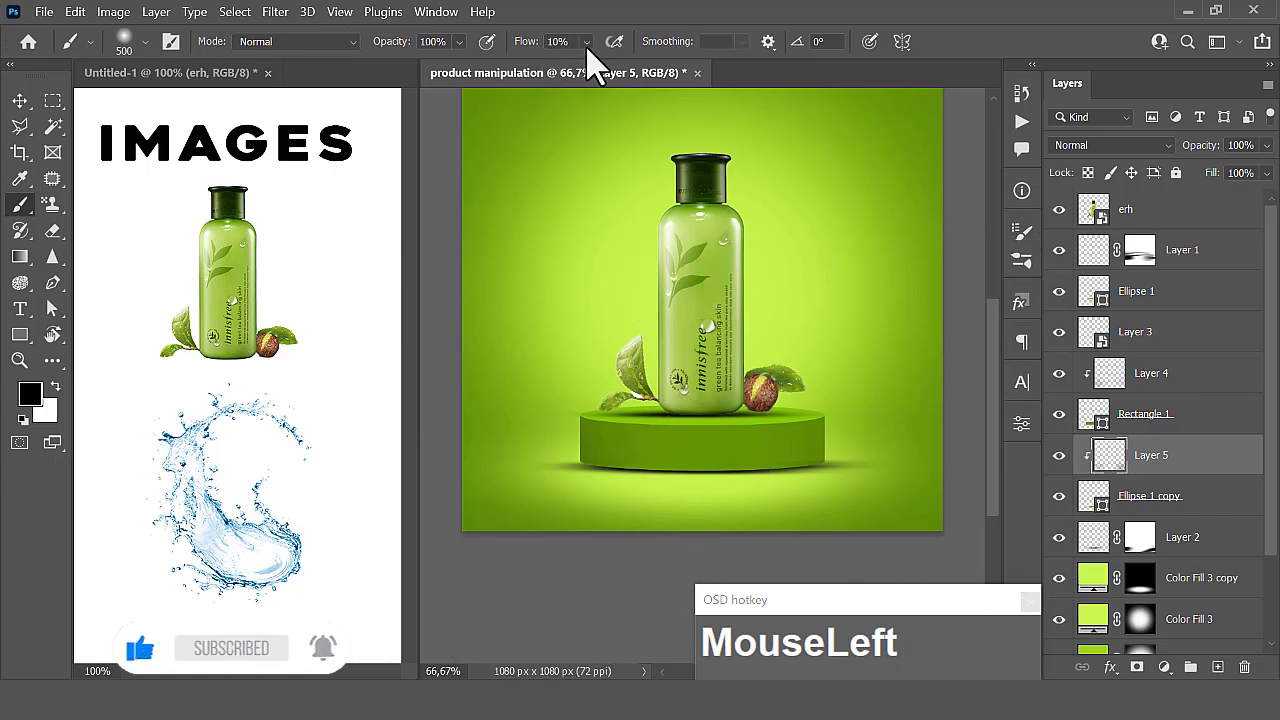
drag(591, 58, 597, 62)
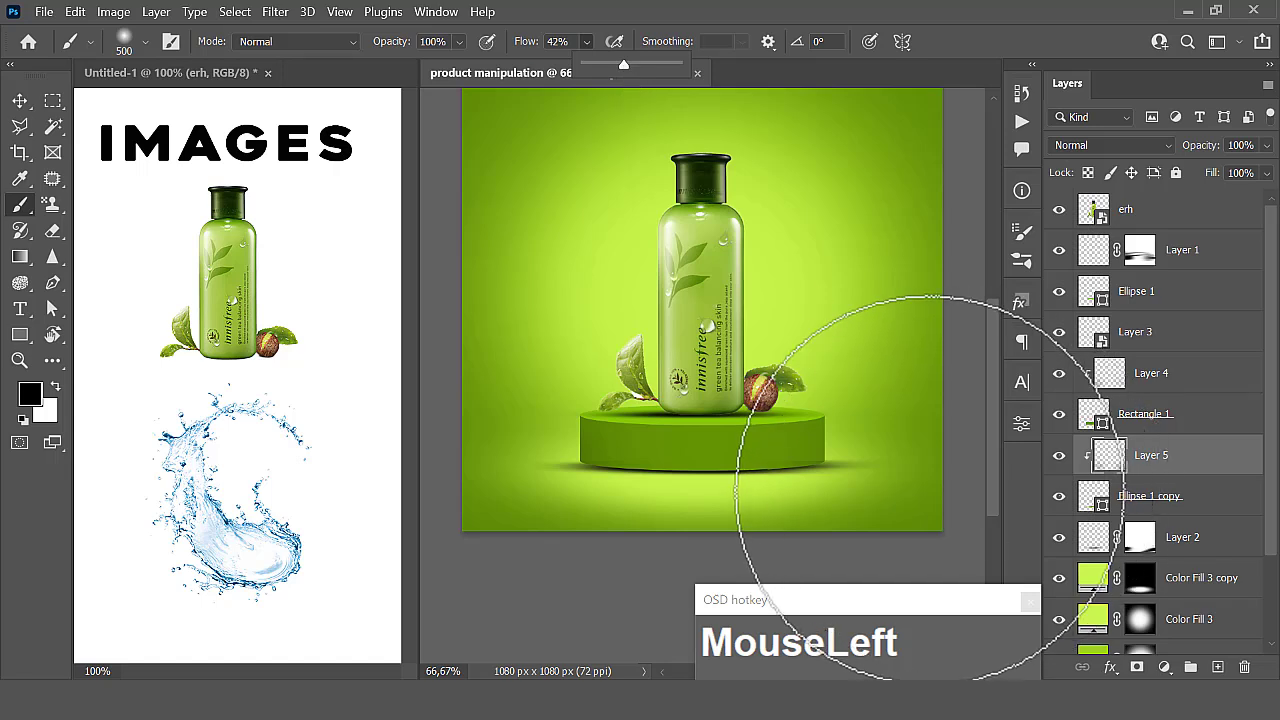
mouse_move(884, 445)
mouse_down()
mouse_move(899, 472)
mouse_move(548, 515)
mouse_up()
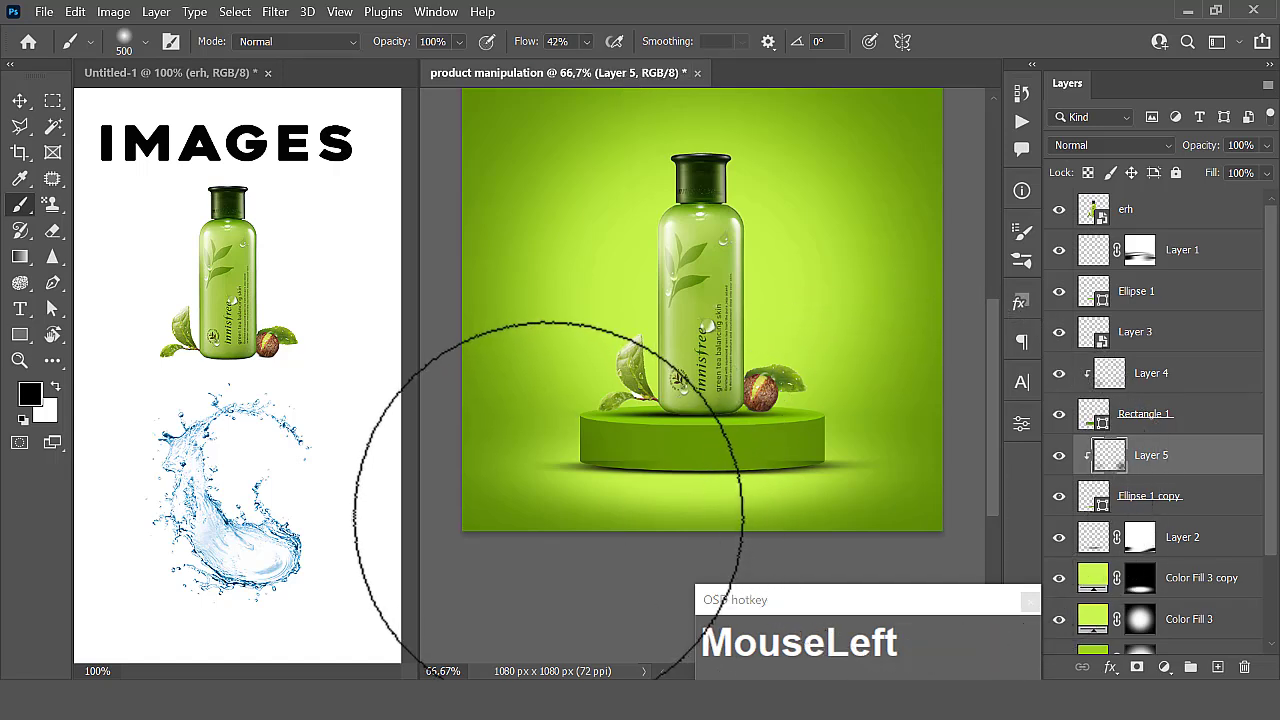
- Darken both ends of the podium's side by painting black on Layer 4 at 42% flow
click(1140, 378)
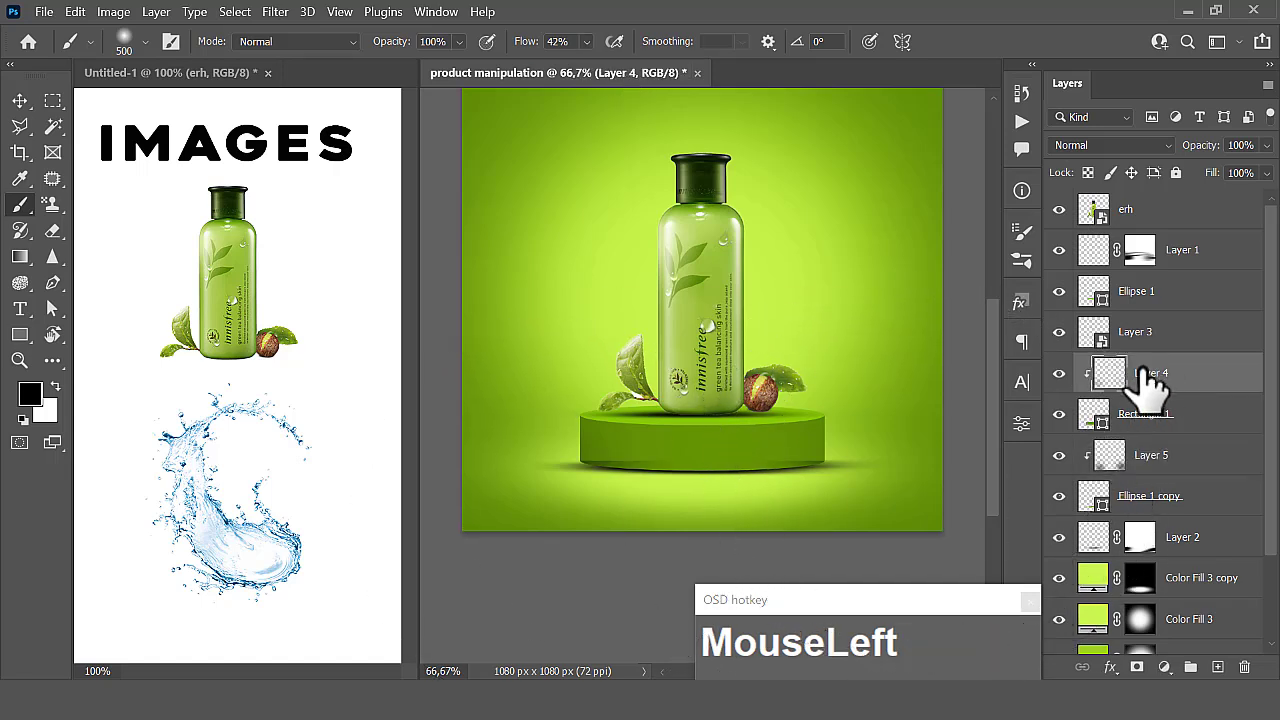
drag(882, 444, 864, 440)
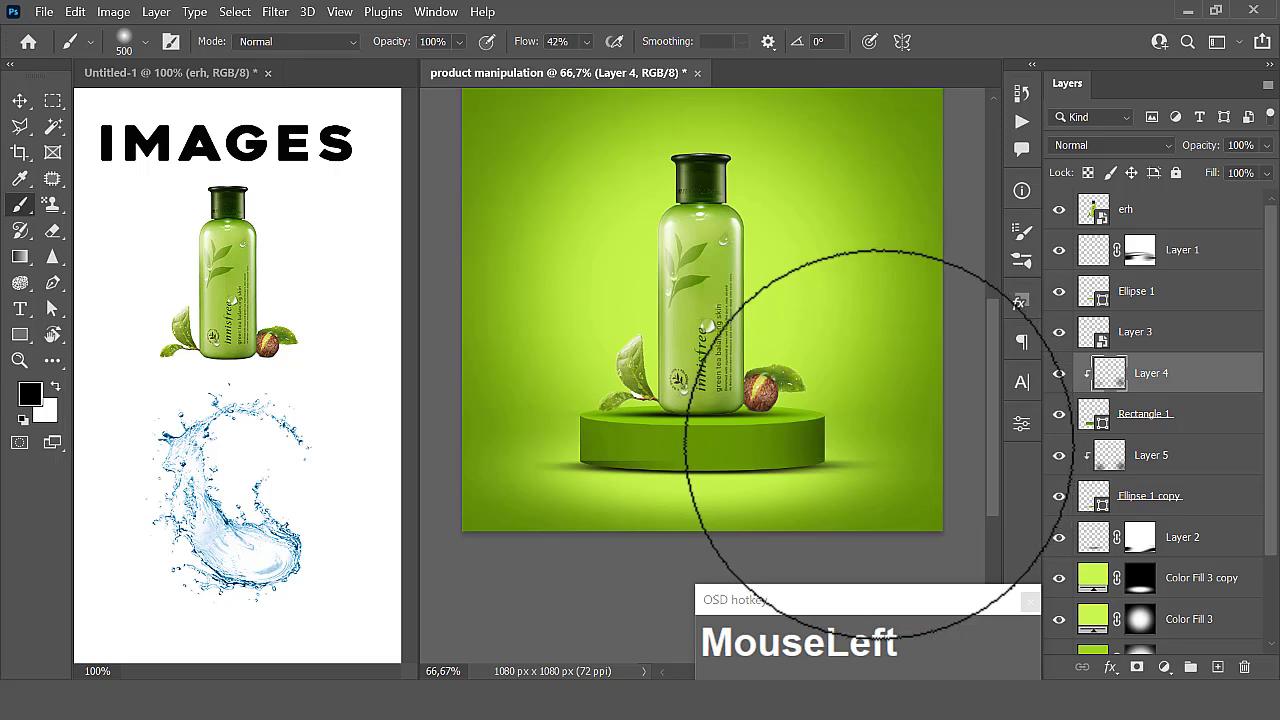
click(513, 438)
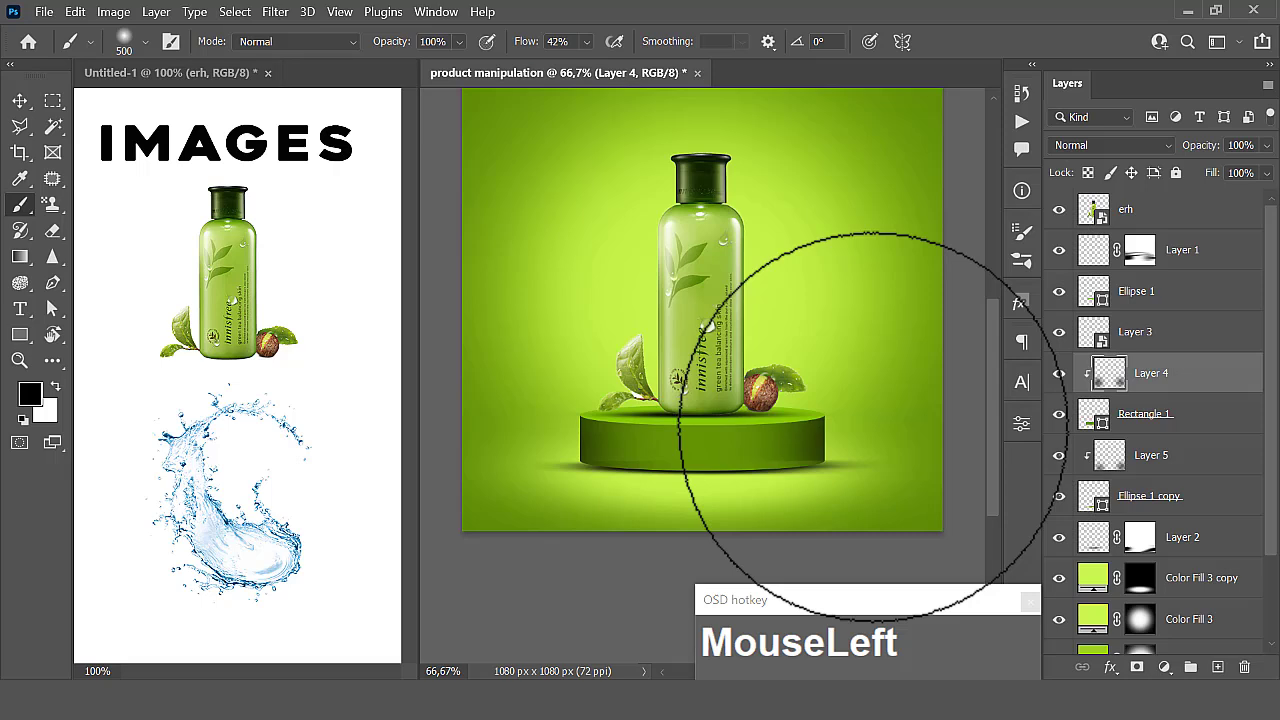
- Paint more black at both ends of the podium's lower edge on Layer 5, undoing and redoing strokes at the left end
click(1140, 460)
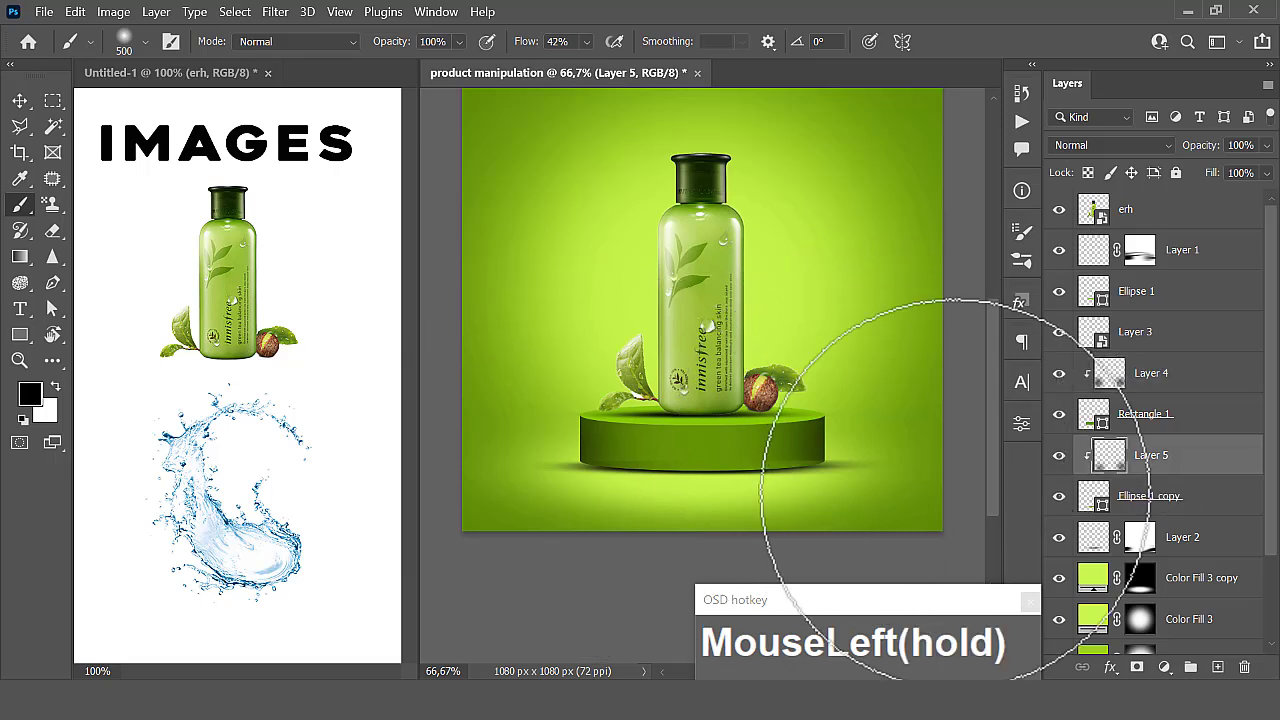
drag(956, 489, 877, 485)
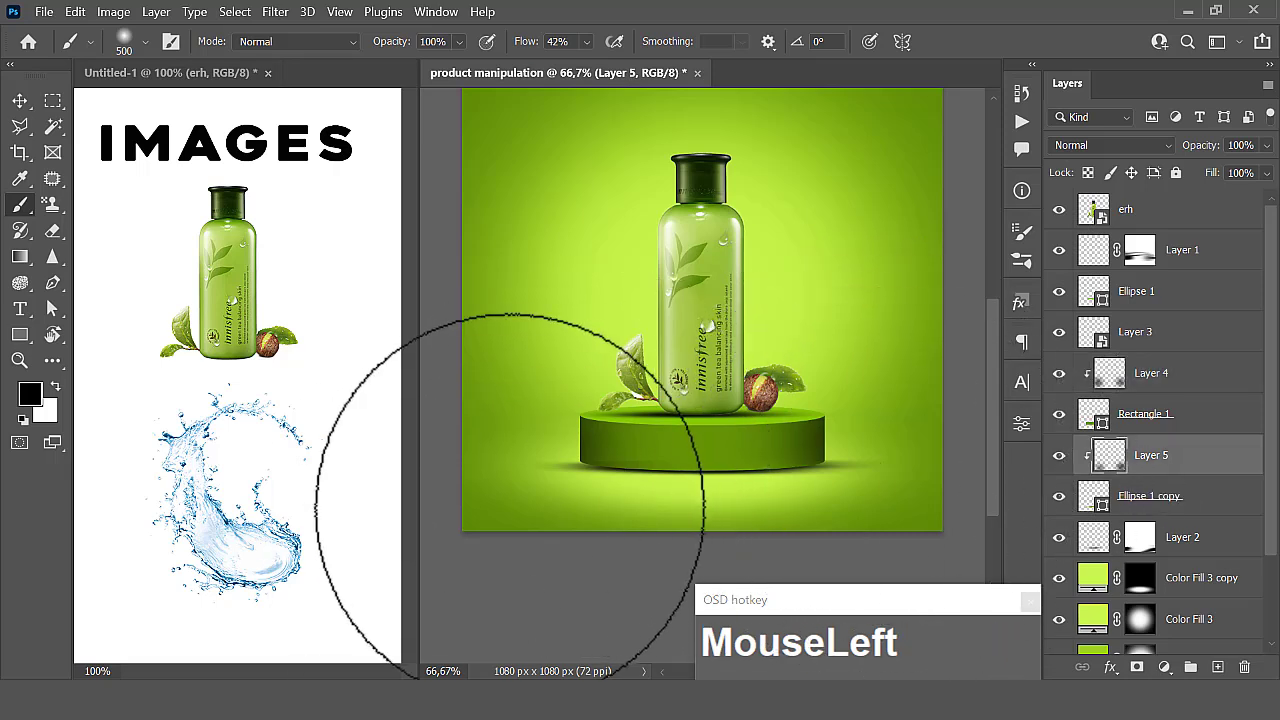
key(ctrl+z)
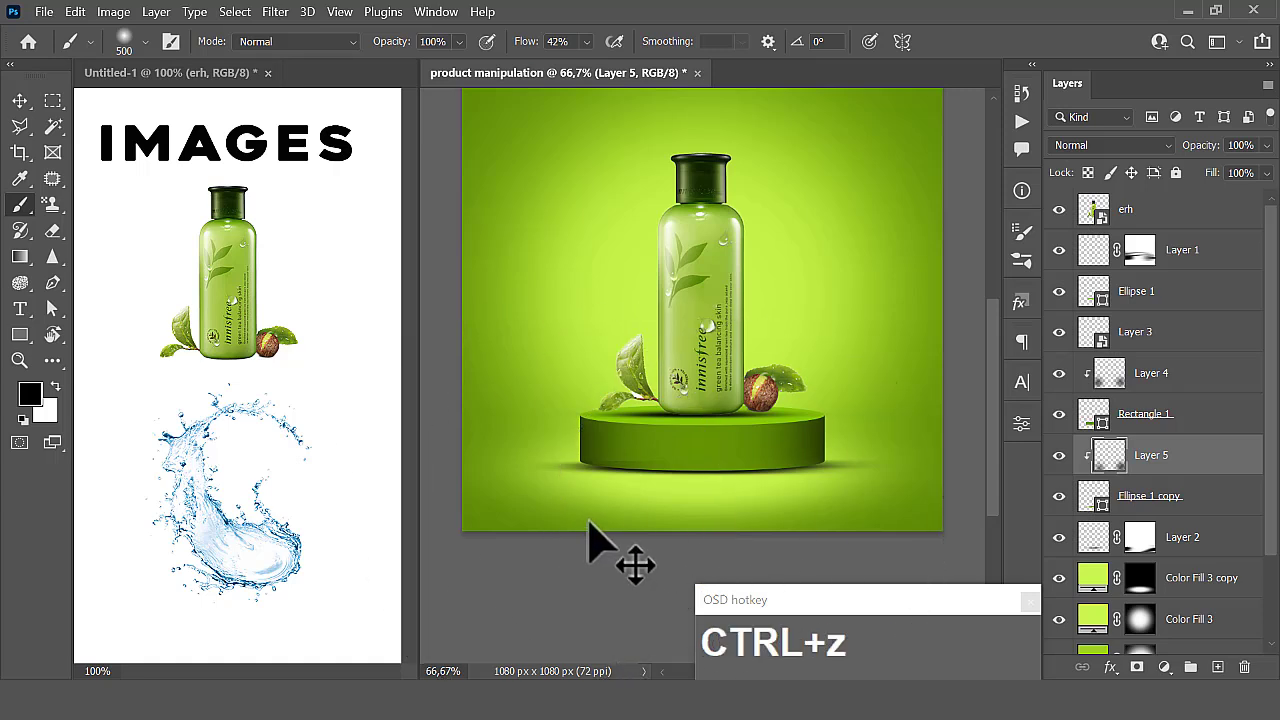
drag(566, 537, 500, 509)
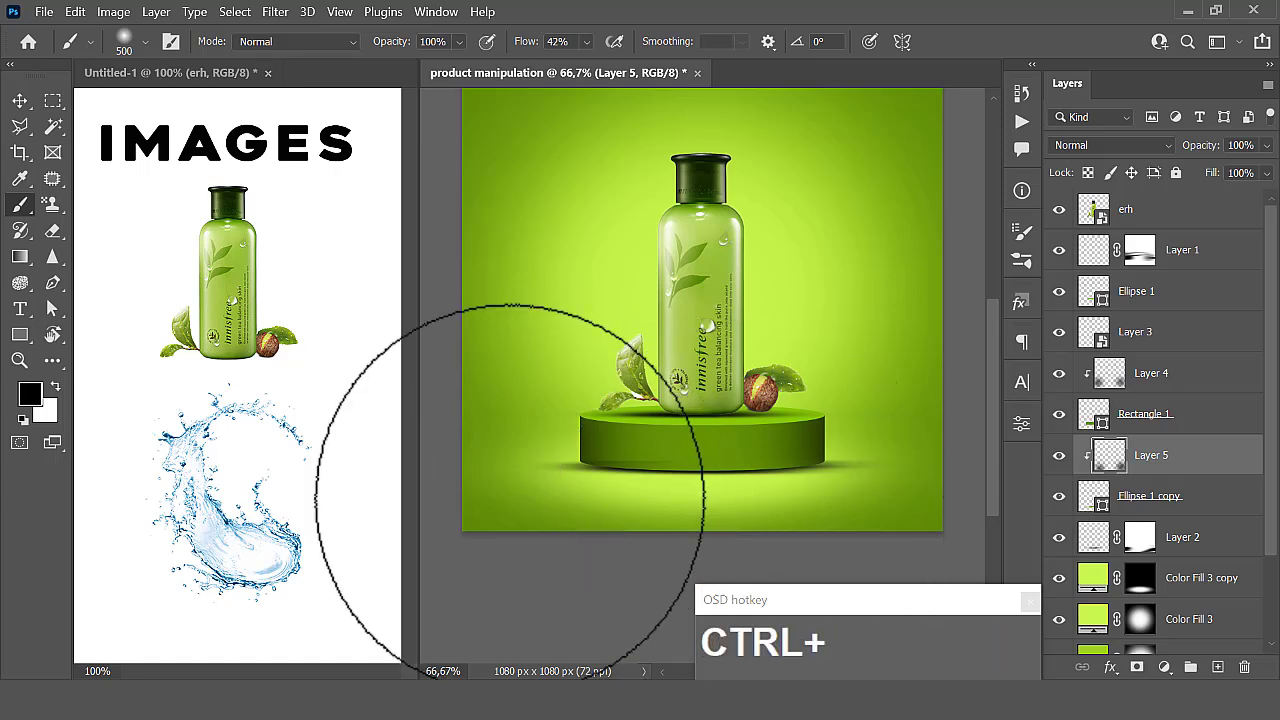
key(ctrl+z)
click(512, 497)
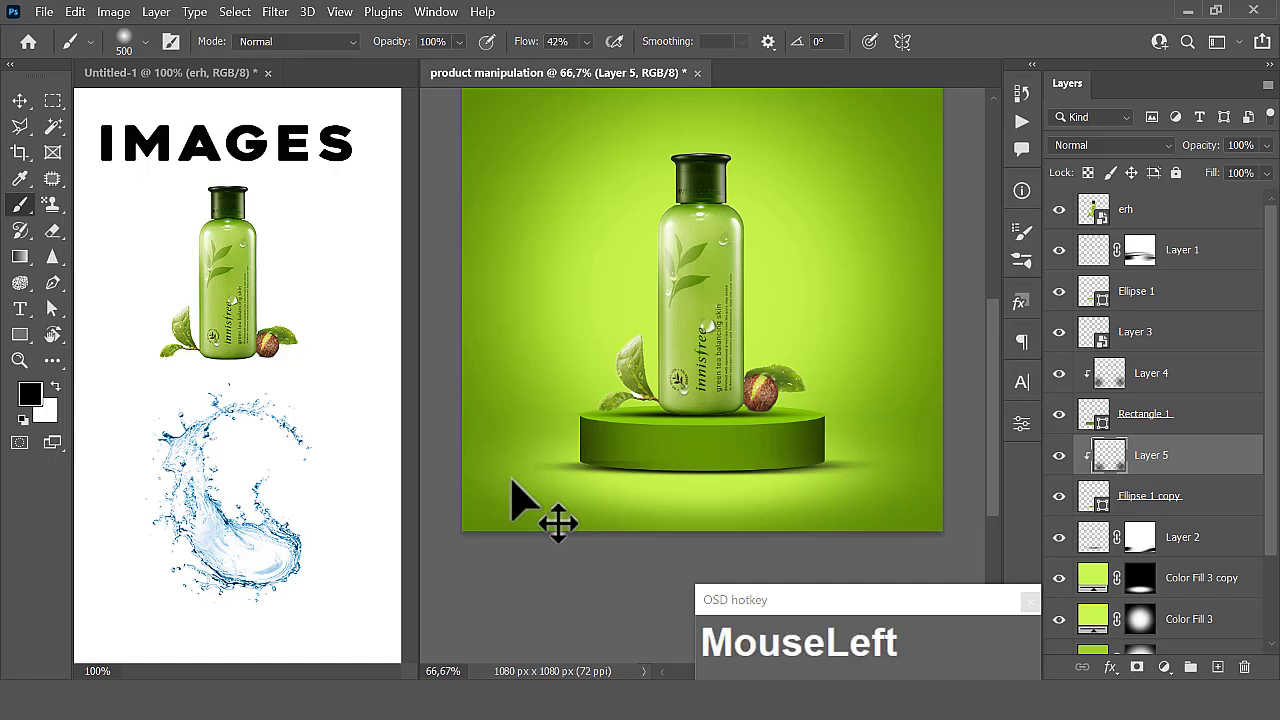
- Touch up the shading on Layer 4 with further black strokes at the podium's ends, undoing one stroke
click(1166, 381)
drag(856, 472, 888, 464)
key(ctrl+z)
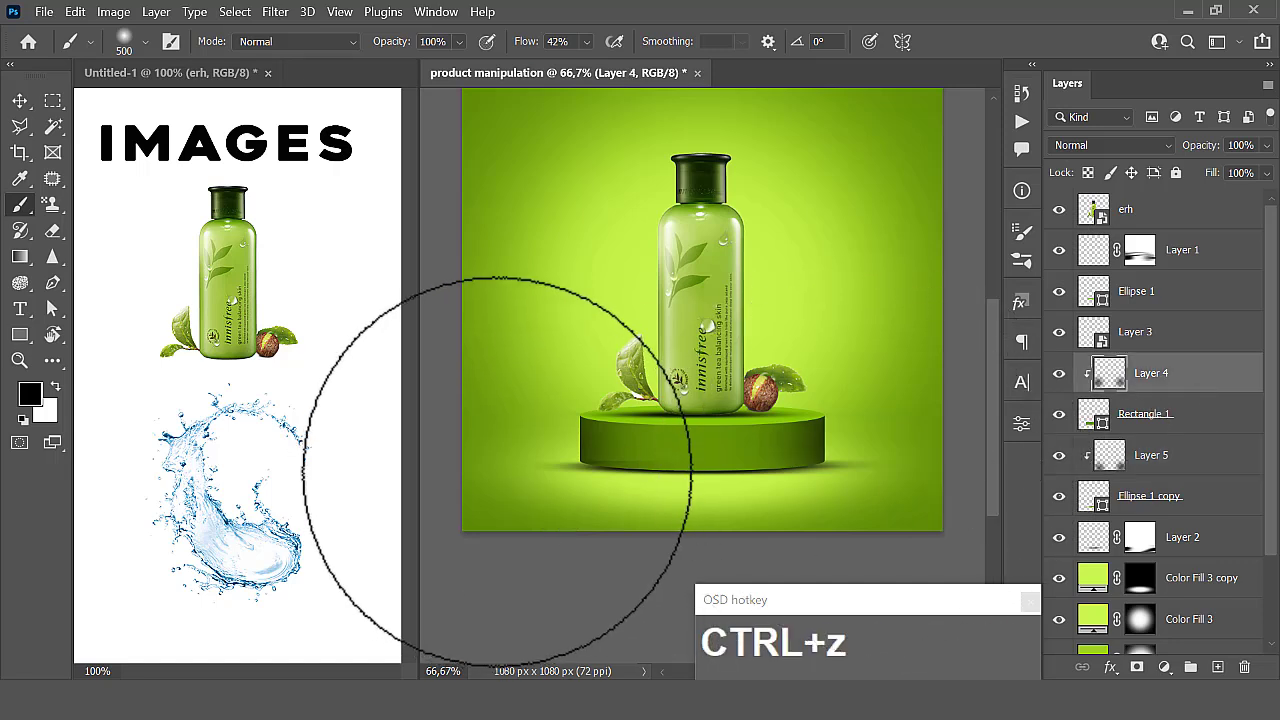
click(523, 466)
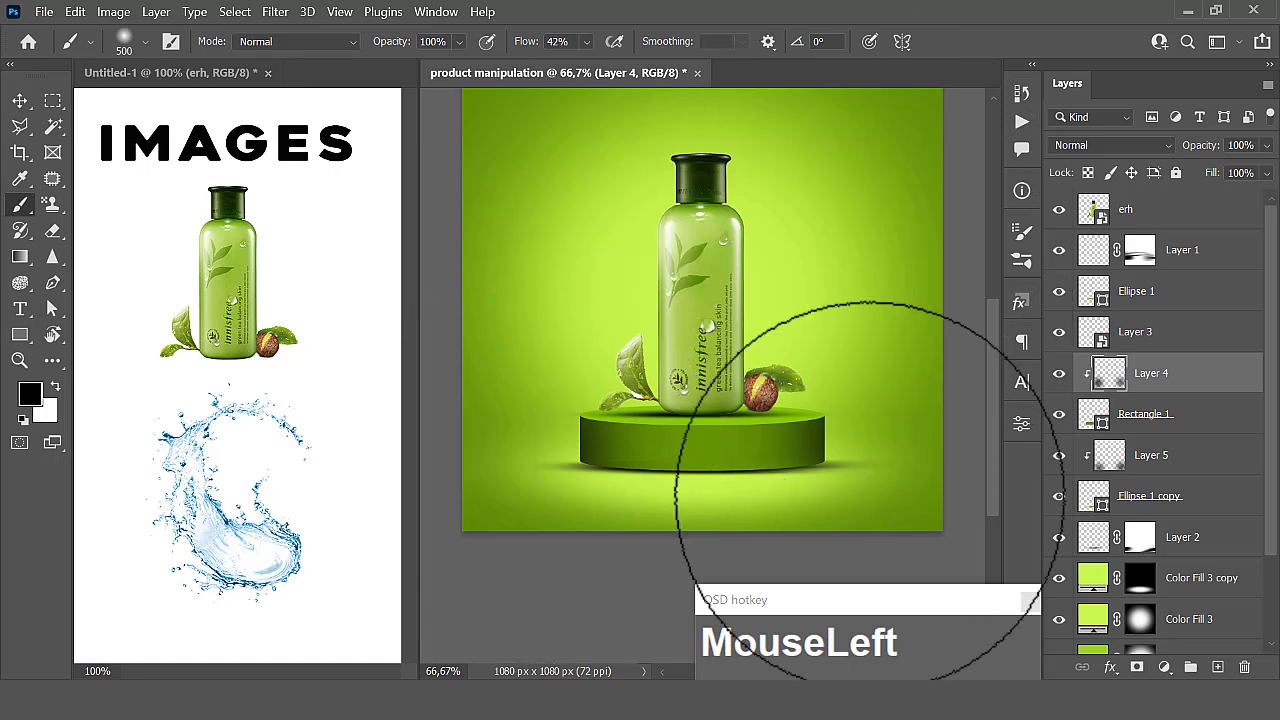
- Copy the water splash image from the Untitled-1 document into product manipulation, placing it behind the bottle
click(18, 96)
click(745, 400)
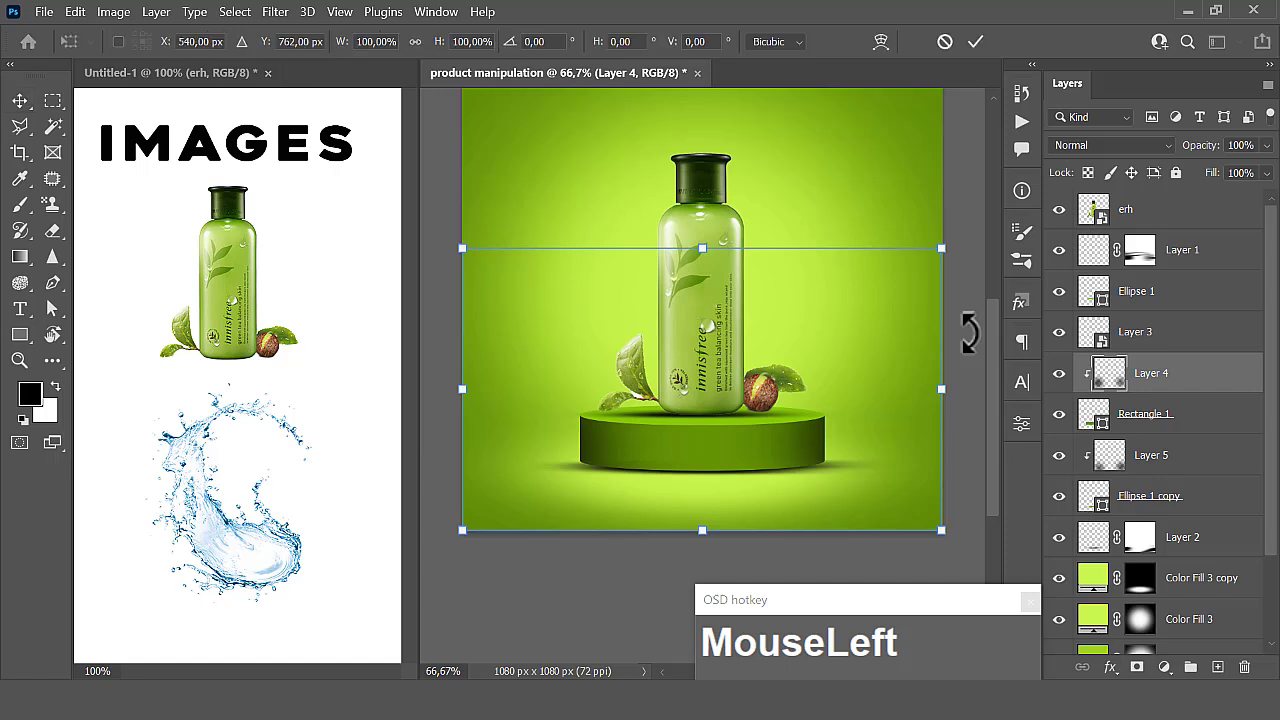
click(974, 42)
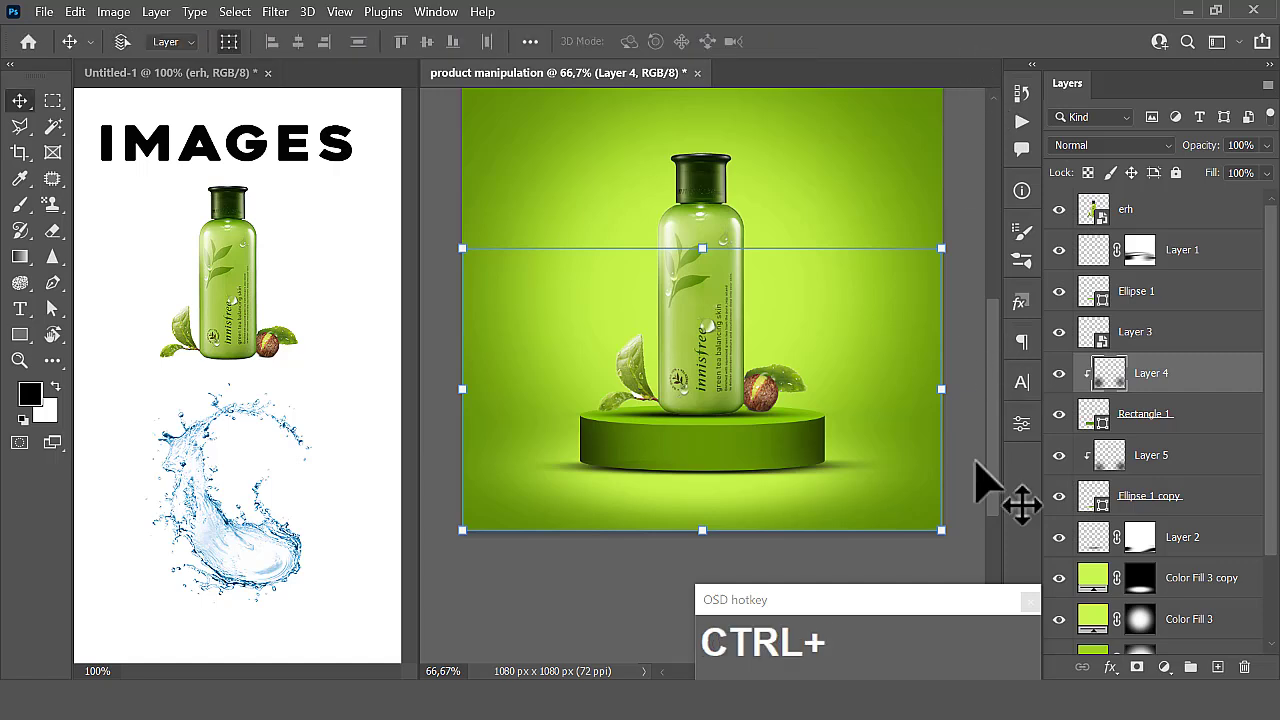
key(ctrl+minus)
click(921, 313)
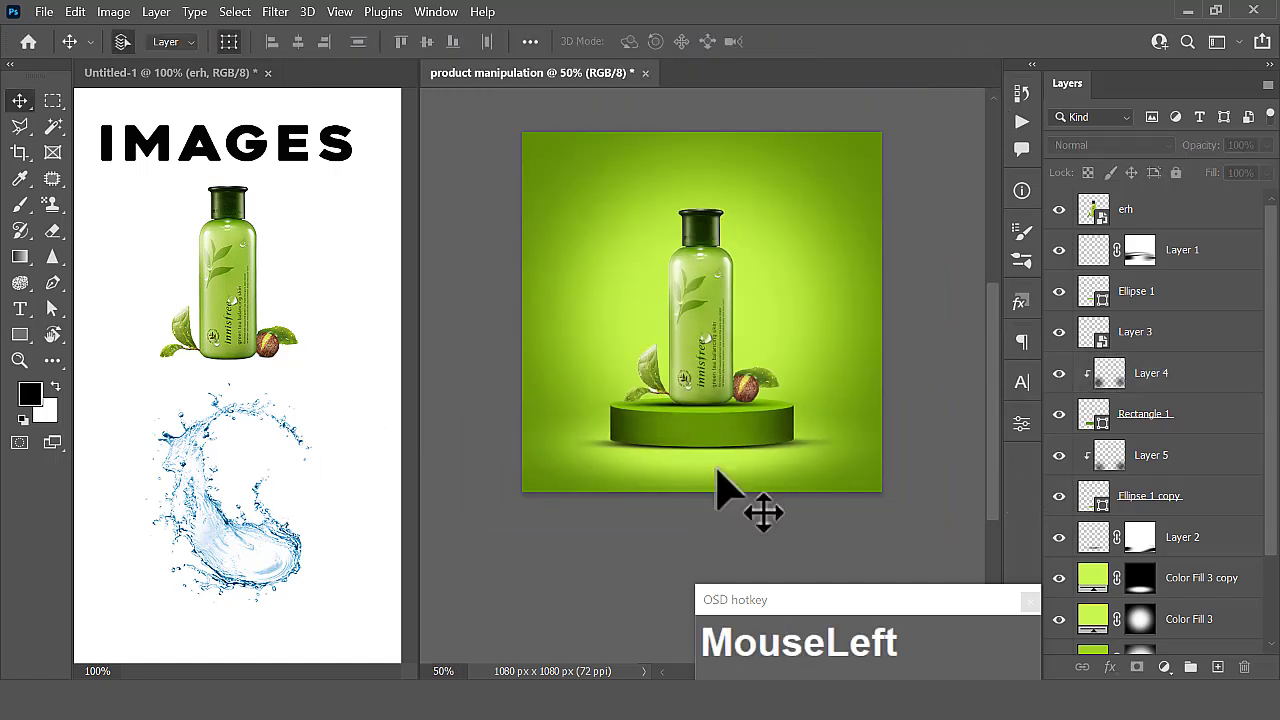
click(1095, 212)
click(275, 558)
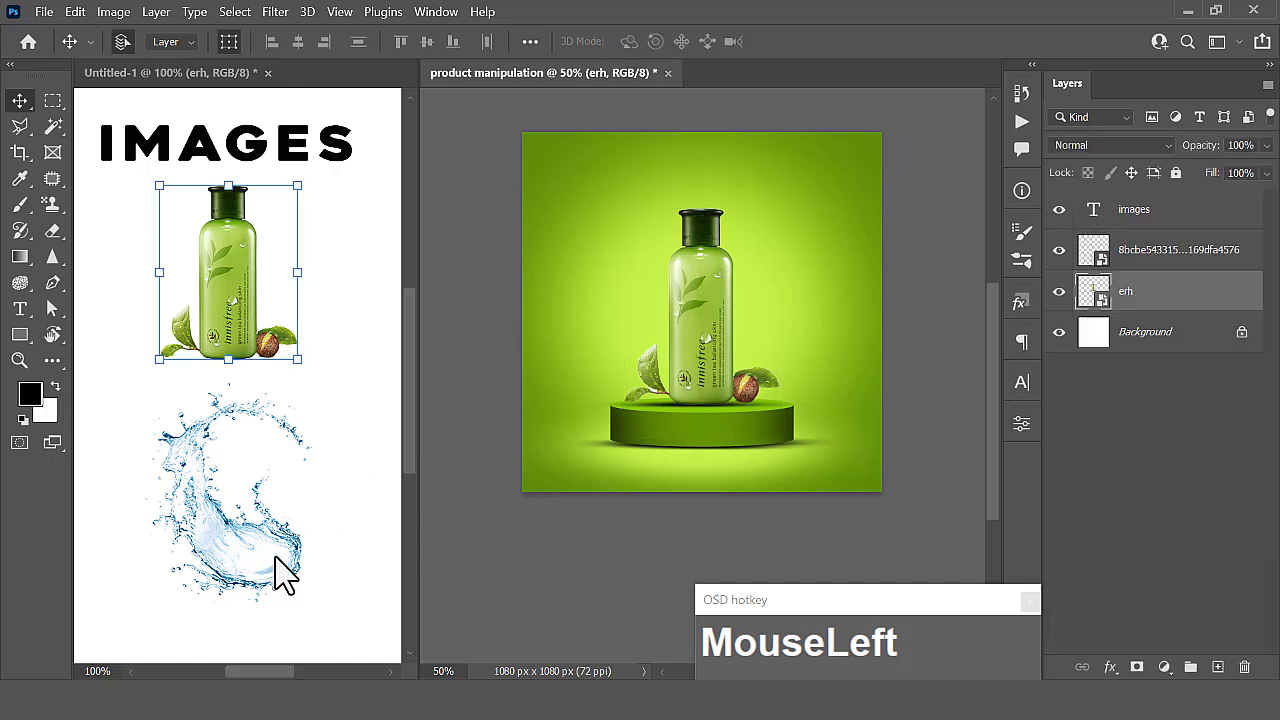
click(253, 565)
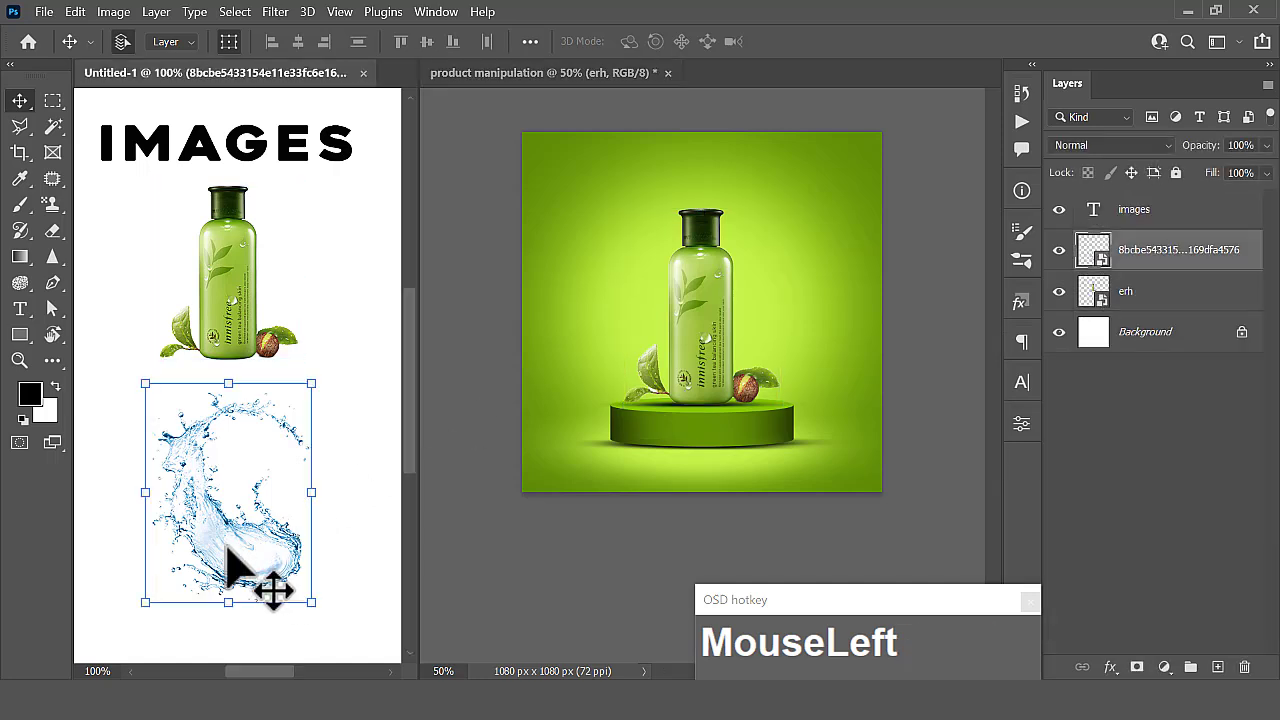
drag(248, 568, 711, 350)
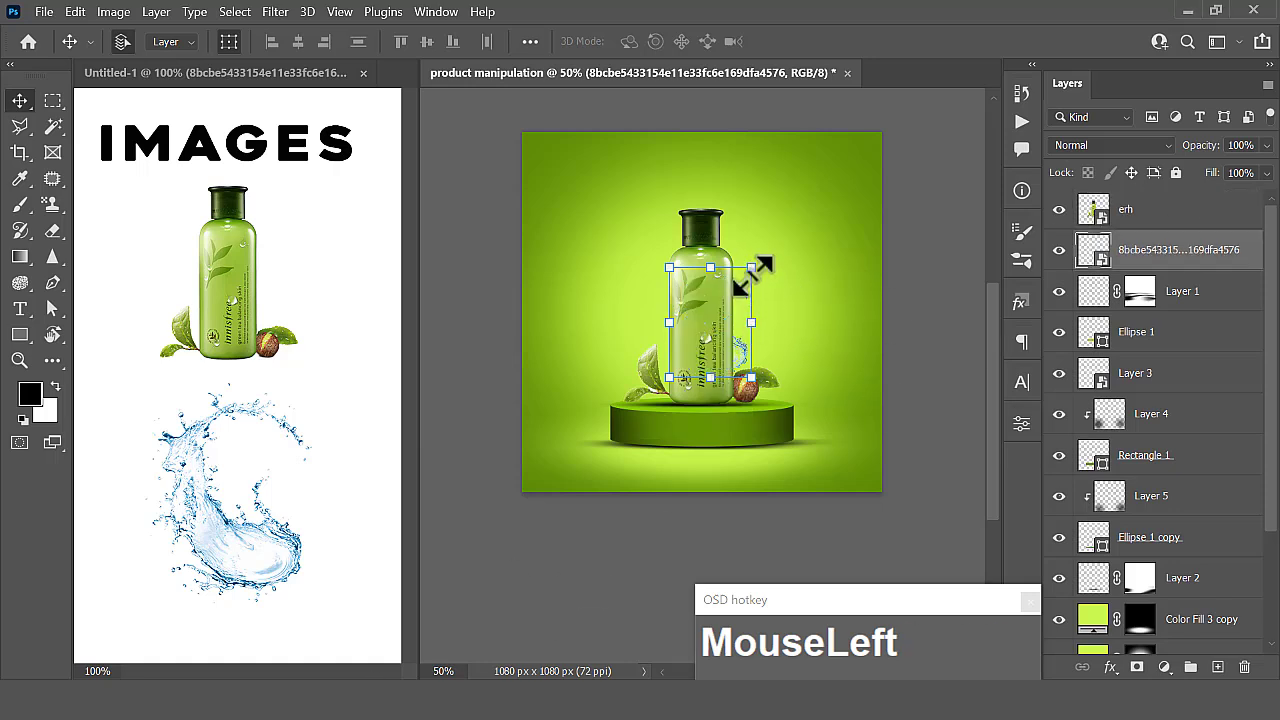
- Enlarge the water splash and reposition it so that it surrounds the bottle above the podium
drag(750, 268, 811, 190)
drag(746, 428, 718, 403)
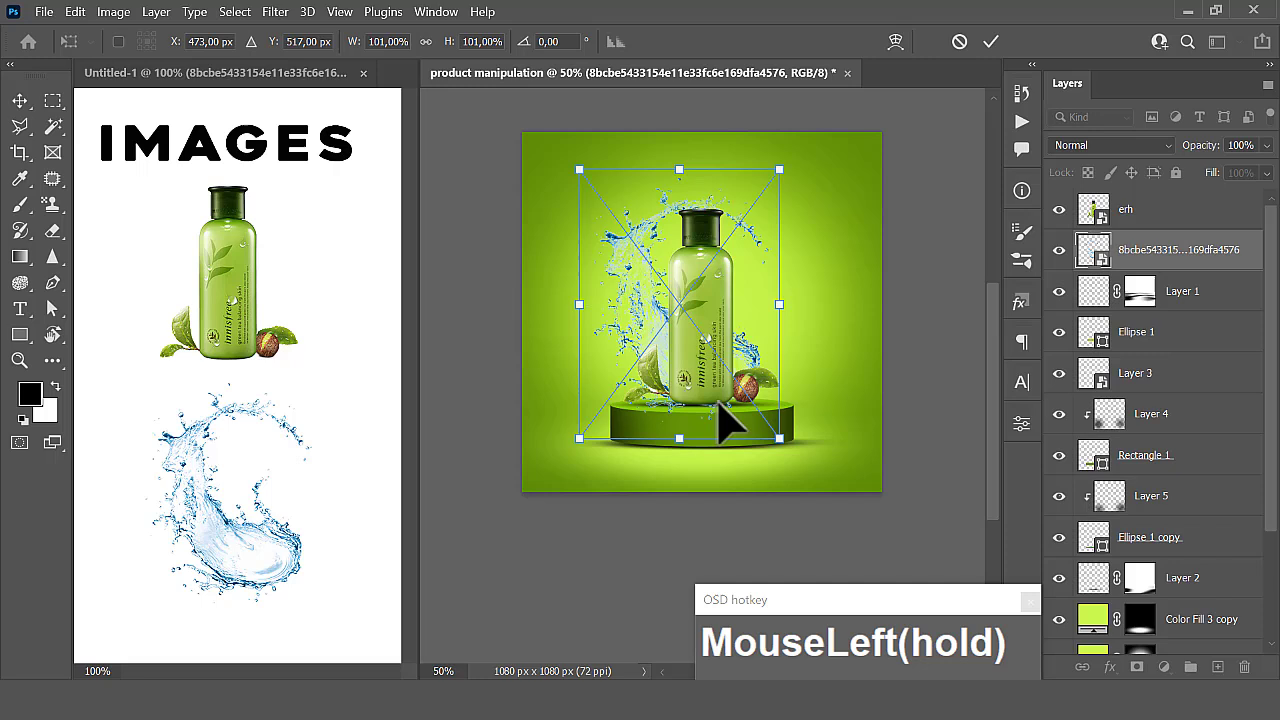
click(990, 42)
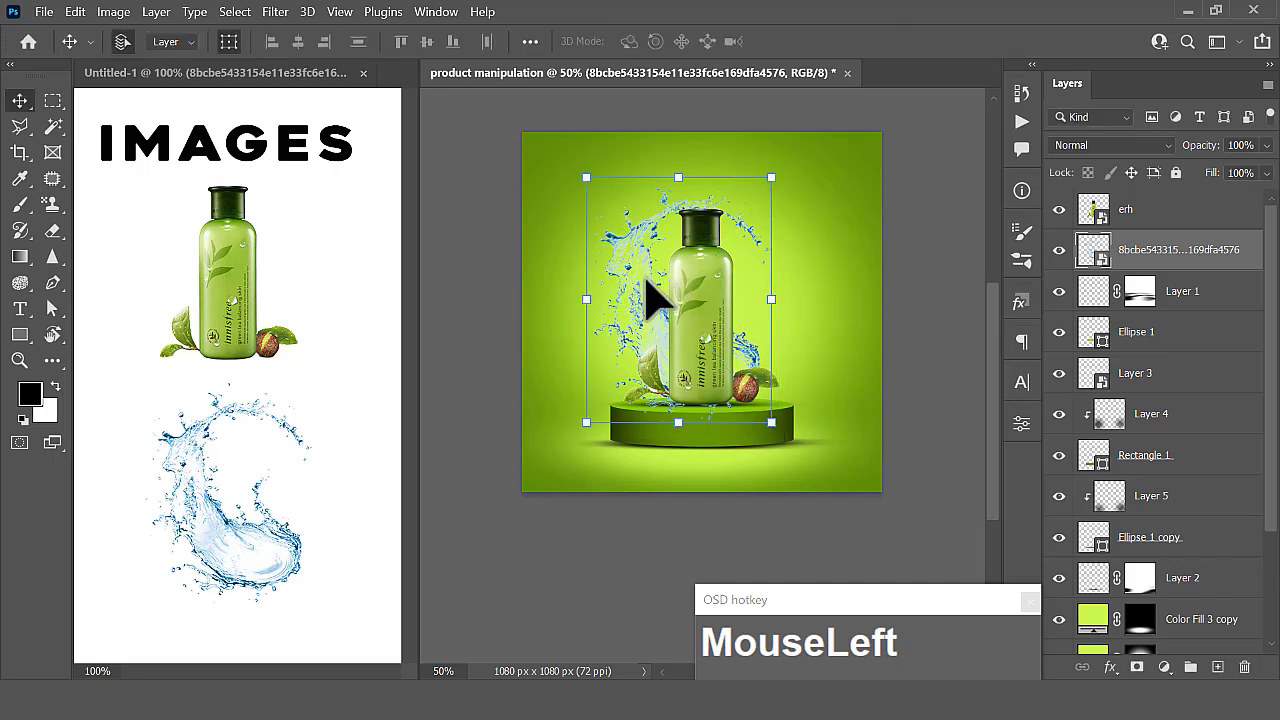
- Centre the water splash horizontally on the canvas, clear the selection, and keep the splash layer between erh and Layer 1
key(ctrl+a)
click(297, 42)
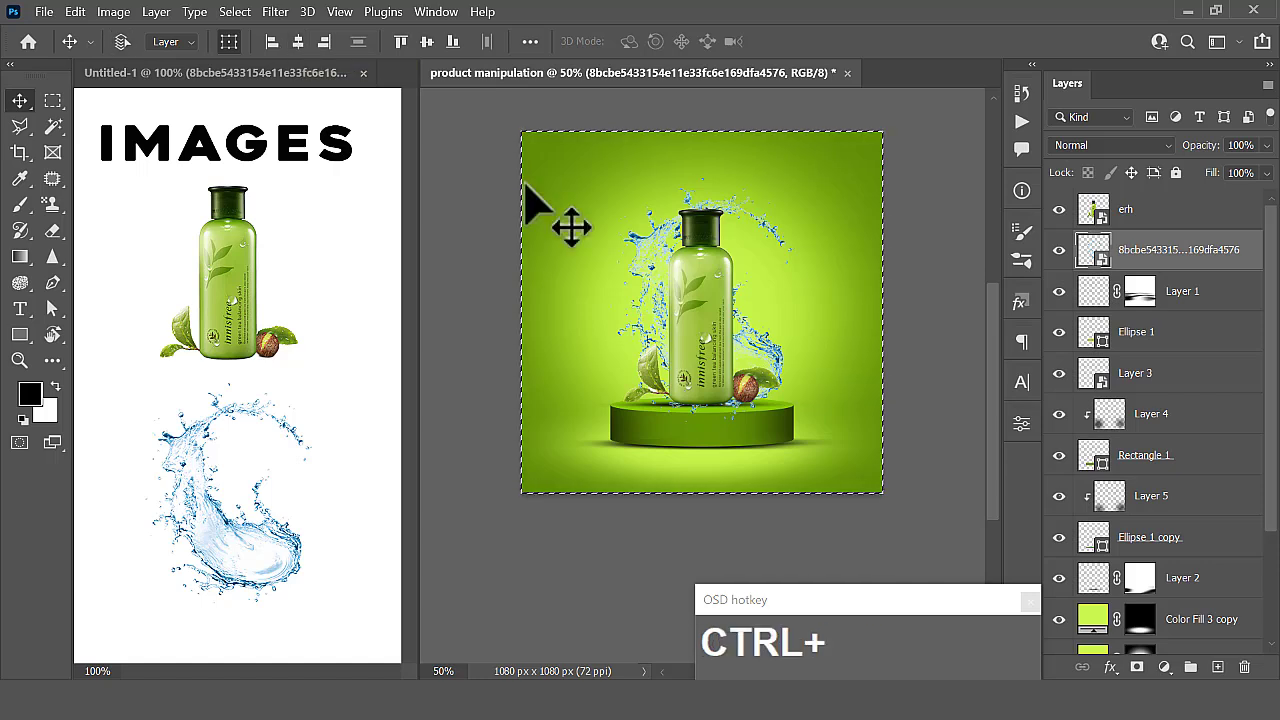
key(ctrl+d)
drag(814, 366, 748, 333)
drag(1075, 292, 1138, 265)
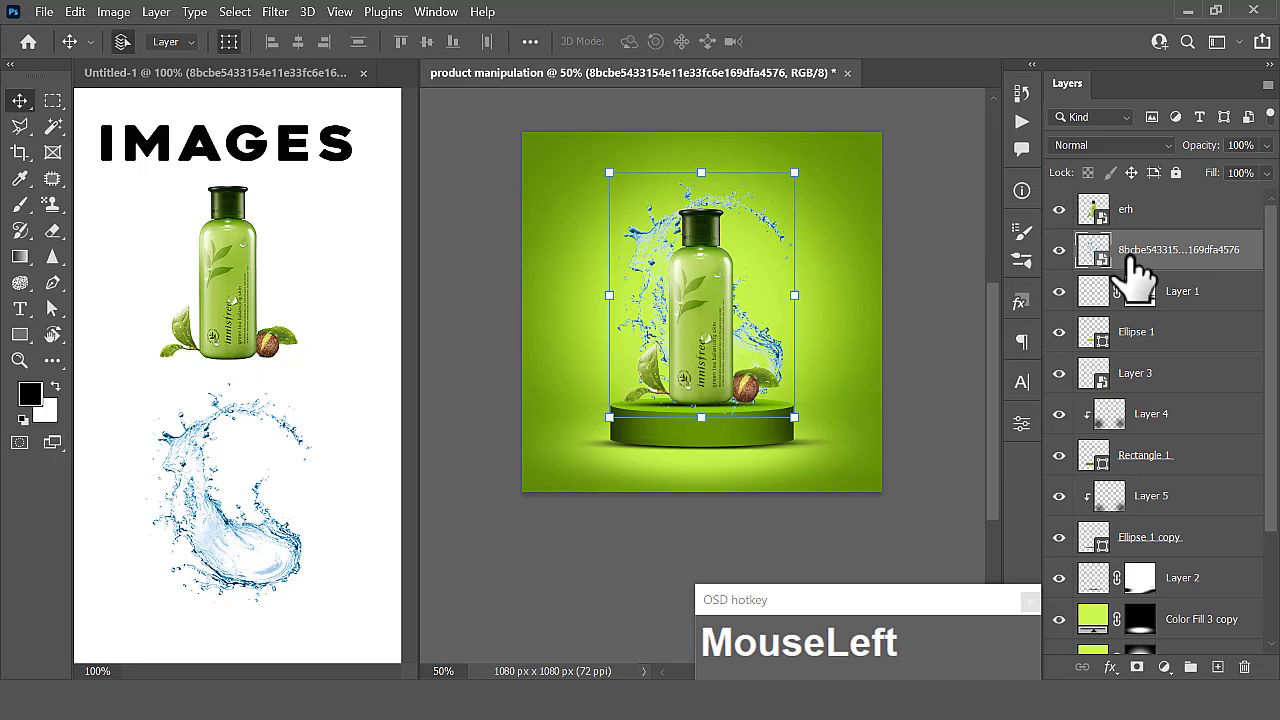
- Recolour the water splash with a Hue/Saturation adjustment, setting Hue to -60 and Lightness to -20
key(ctrl+u)
drag(349, 410, 308, 409)
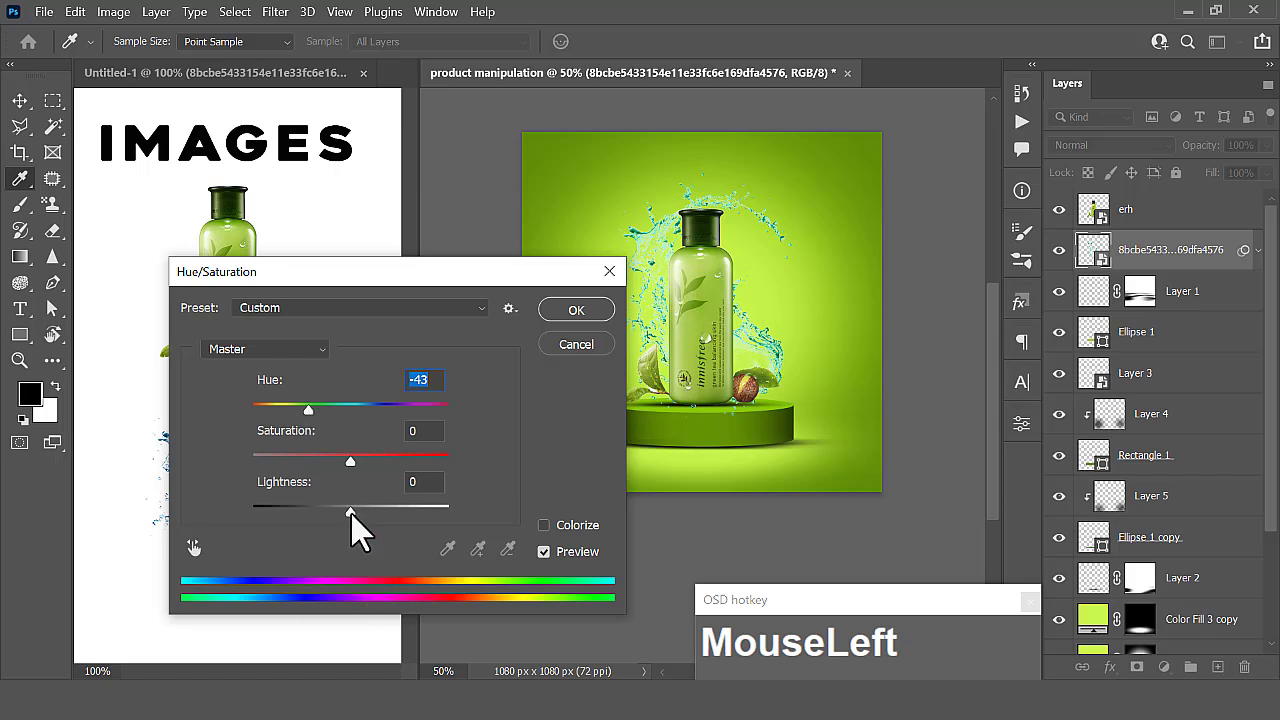
drag(351, 511, 333, 505)
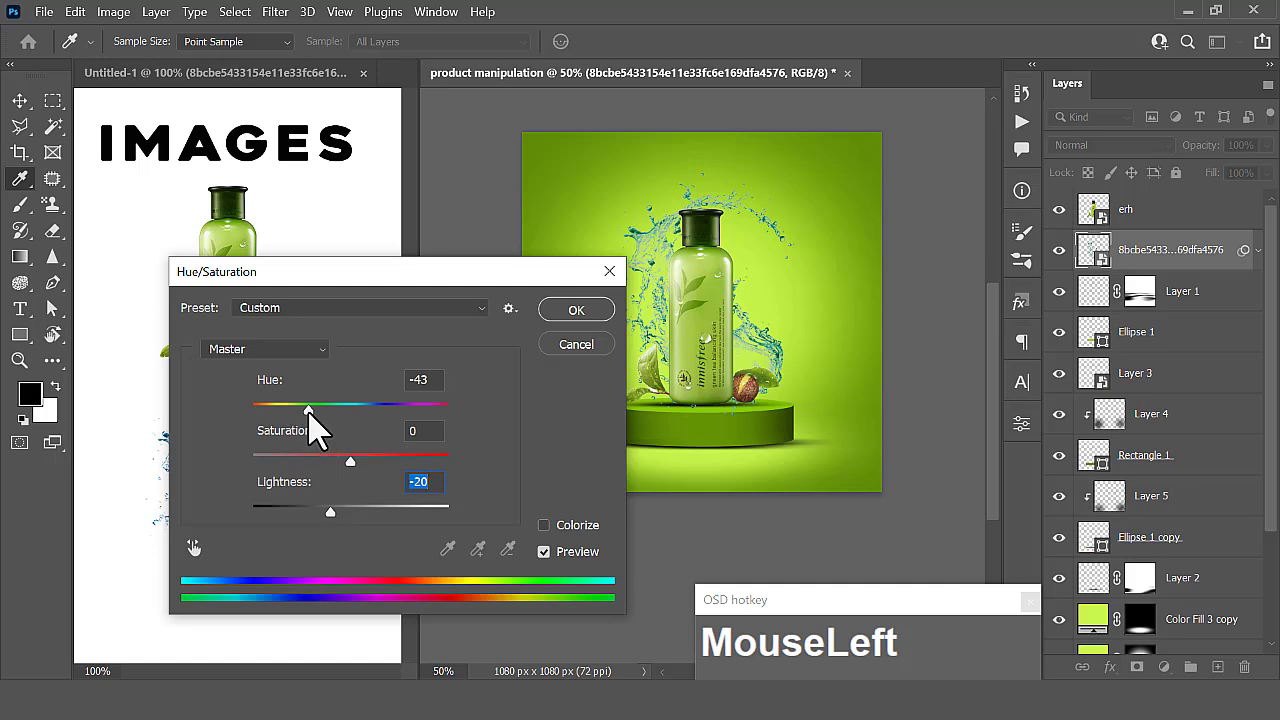
drag(309, 411, 303, 411)
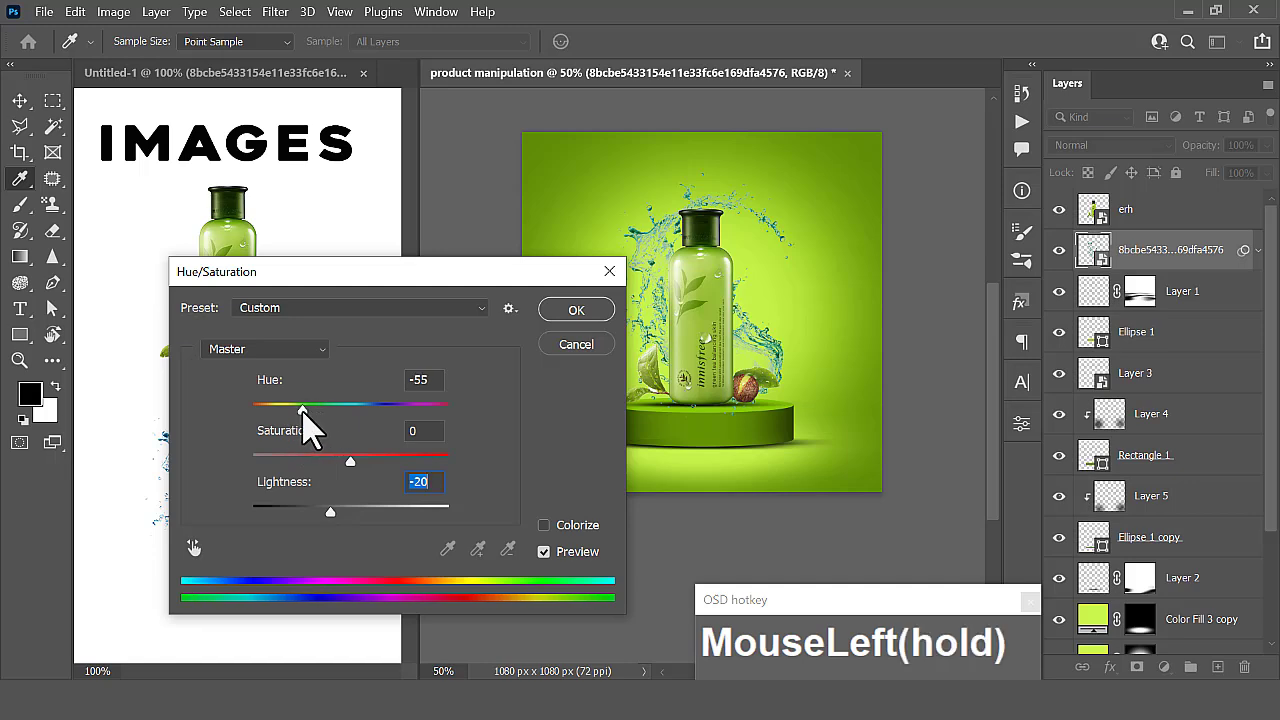
click(588, 316)
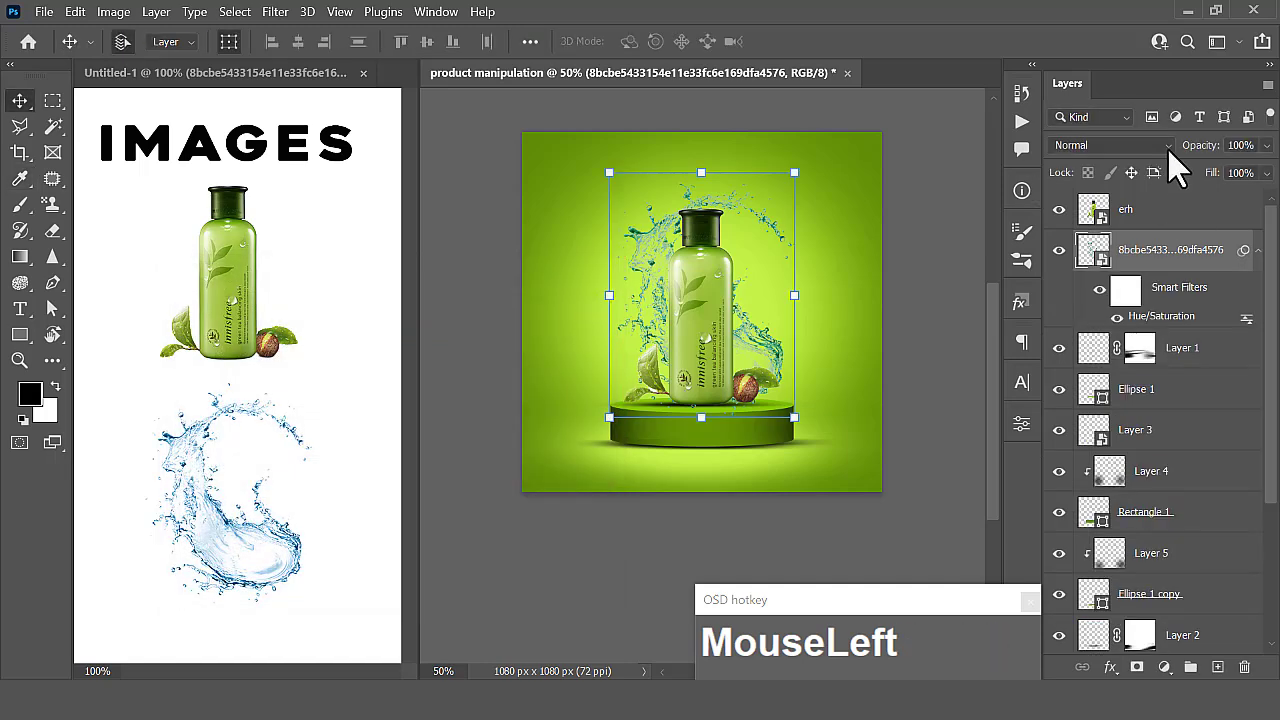
click(947, 325)
- Add an Exposure adjustment layer above the erh bottle layer, set Exposure to +0.03, and clip it to the bottle
drag(713, 367, 713, 367)
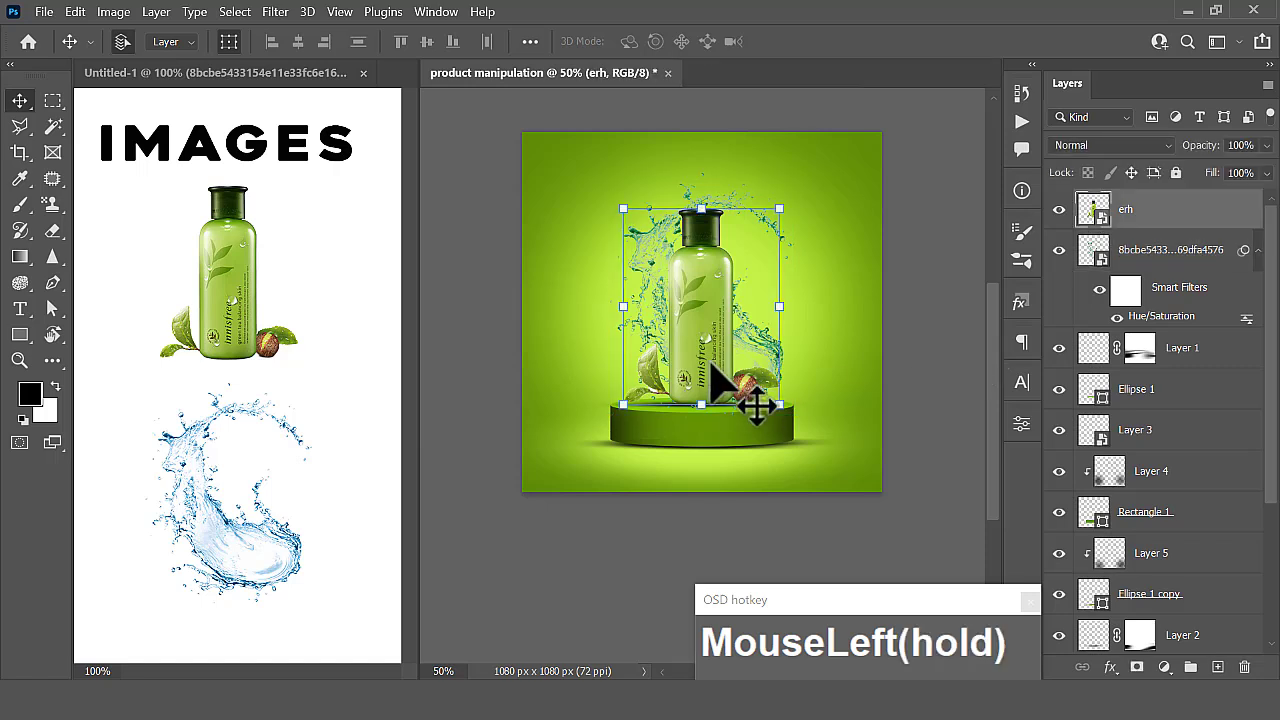
click(1198, 213)
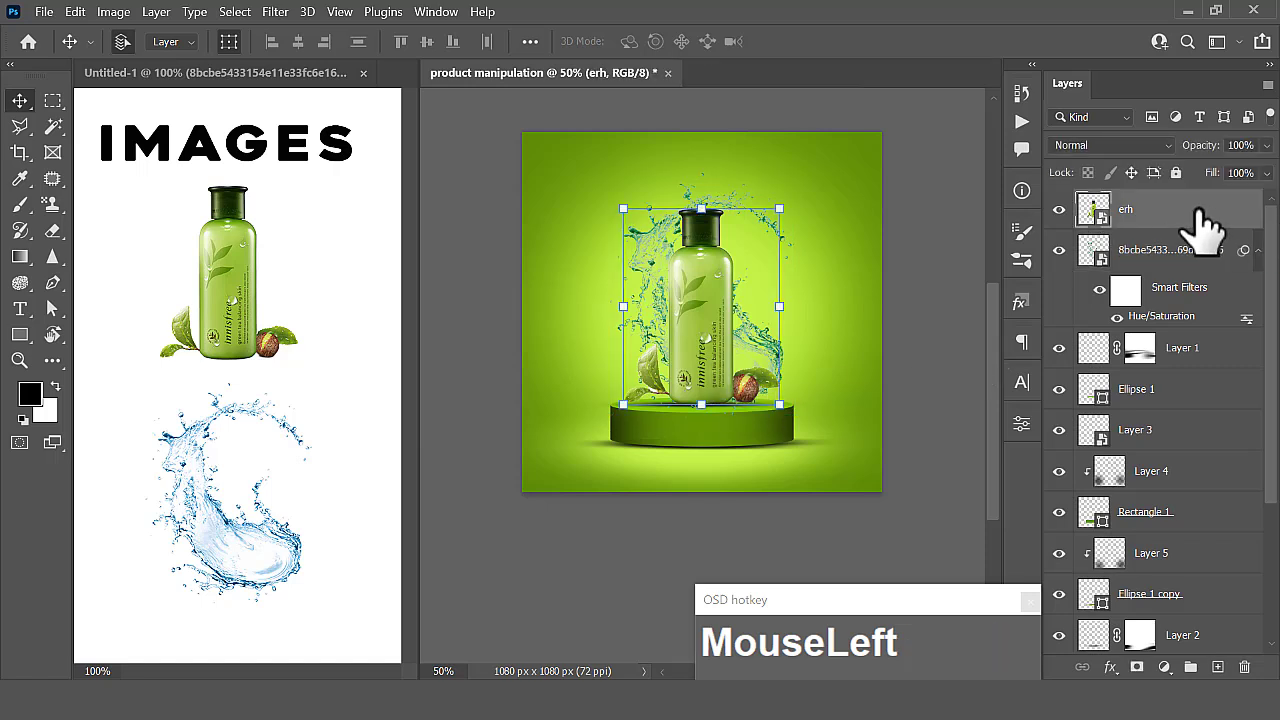
click(1164, 667)
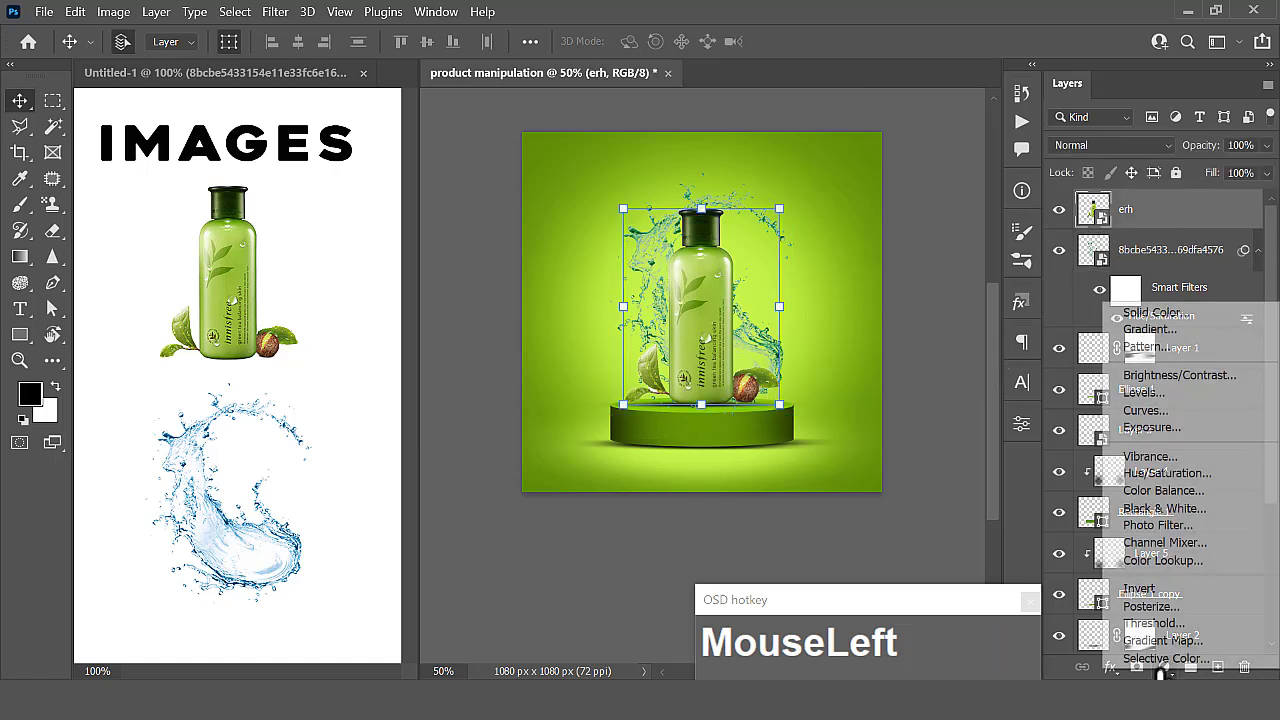
click(1147, 430)
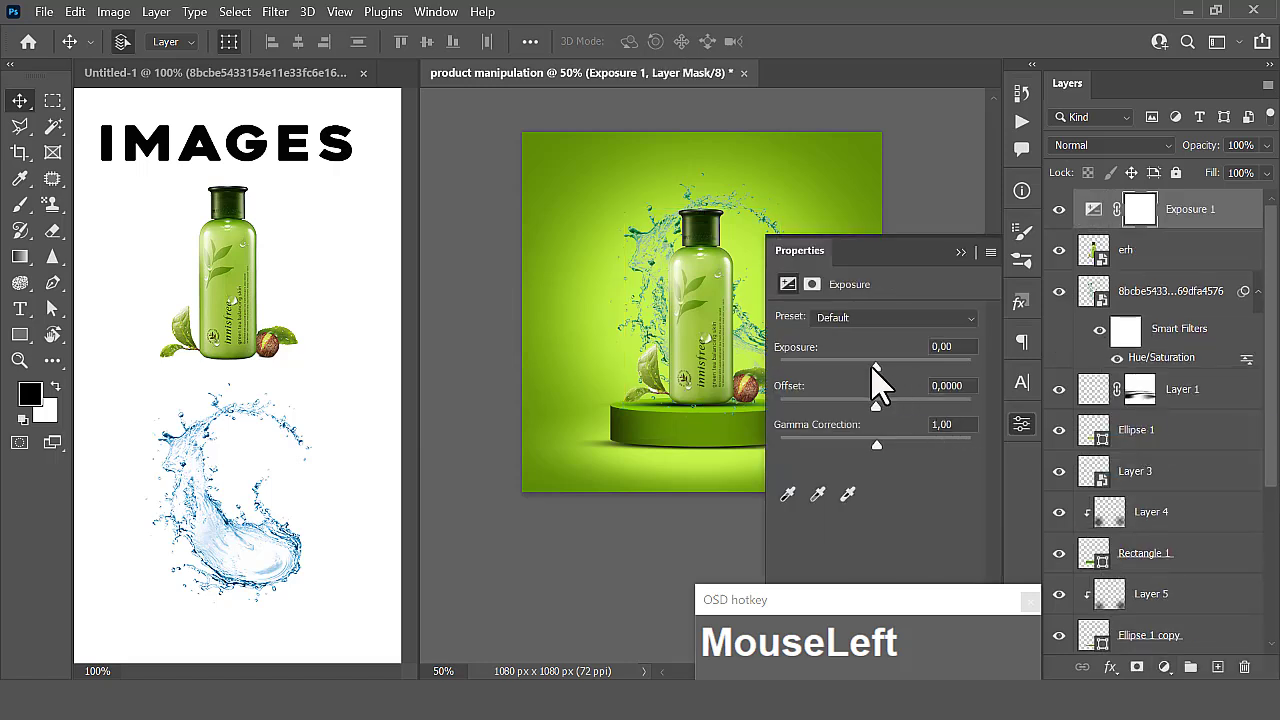
drag(877, 371, 884, 382)
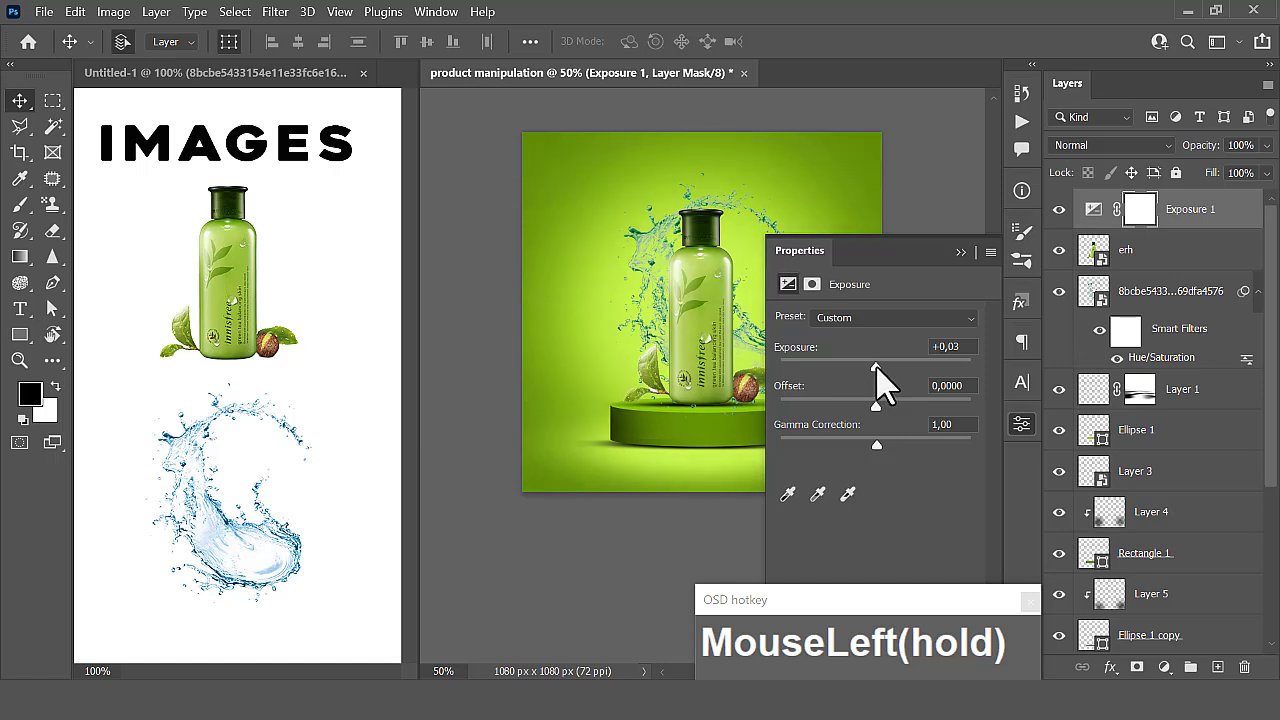
click(964, 252)
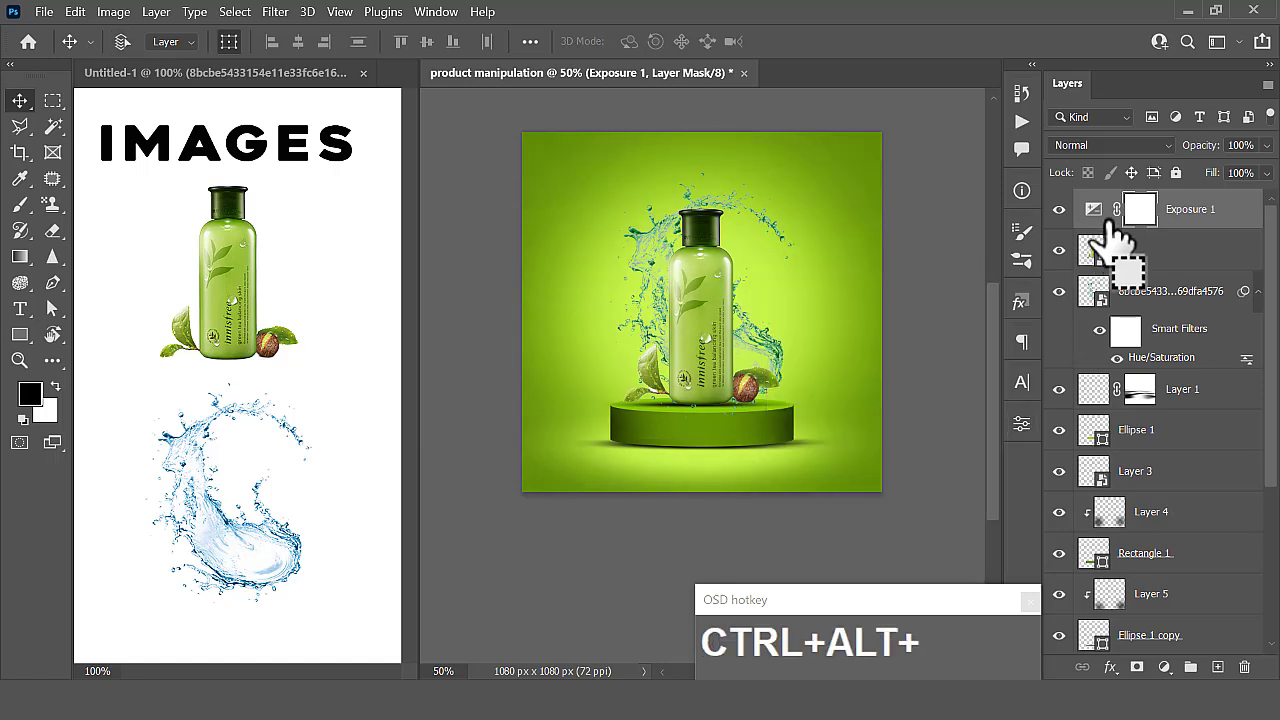
drag(1133, 210, 894, 380)
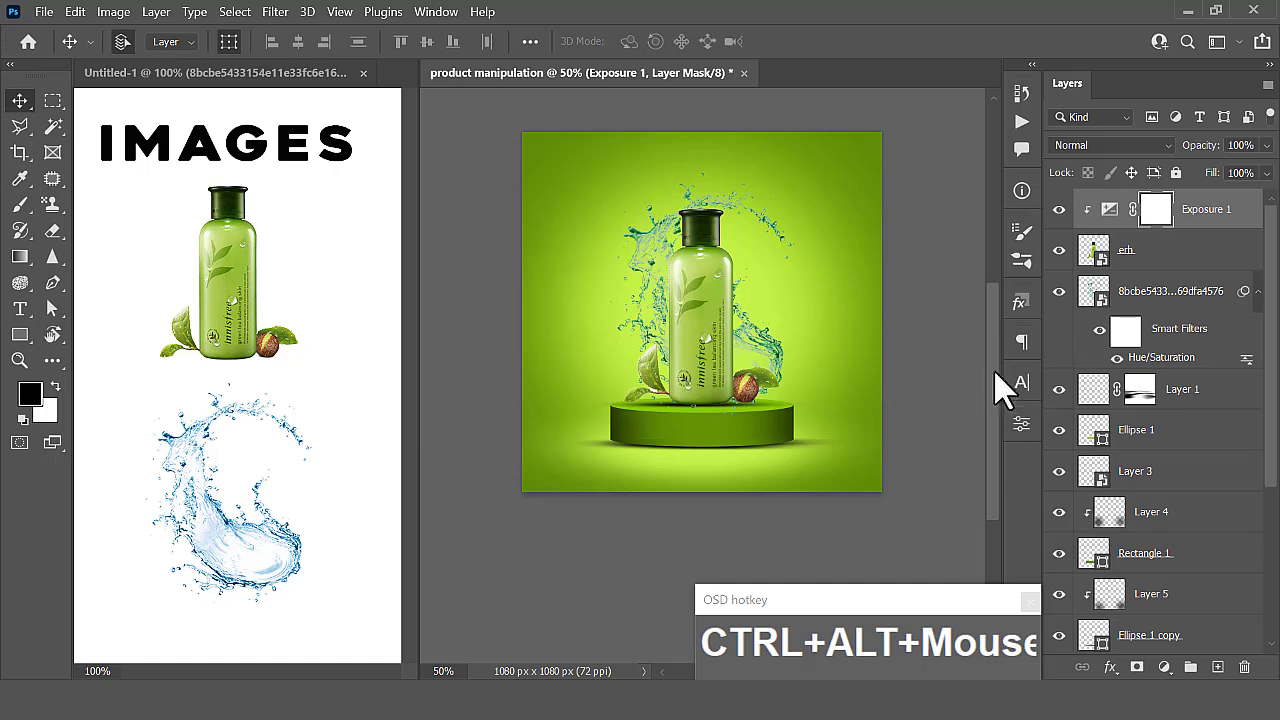
click(966, 374)
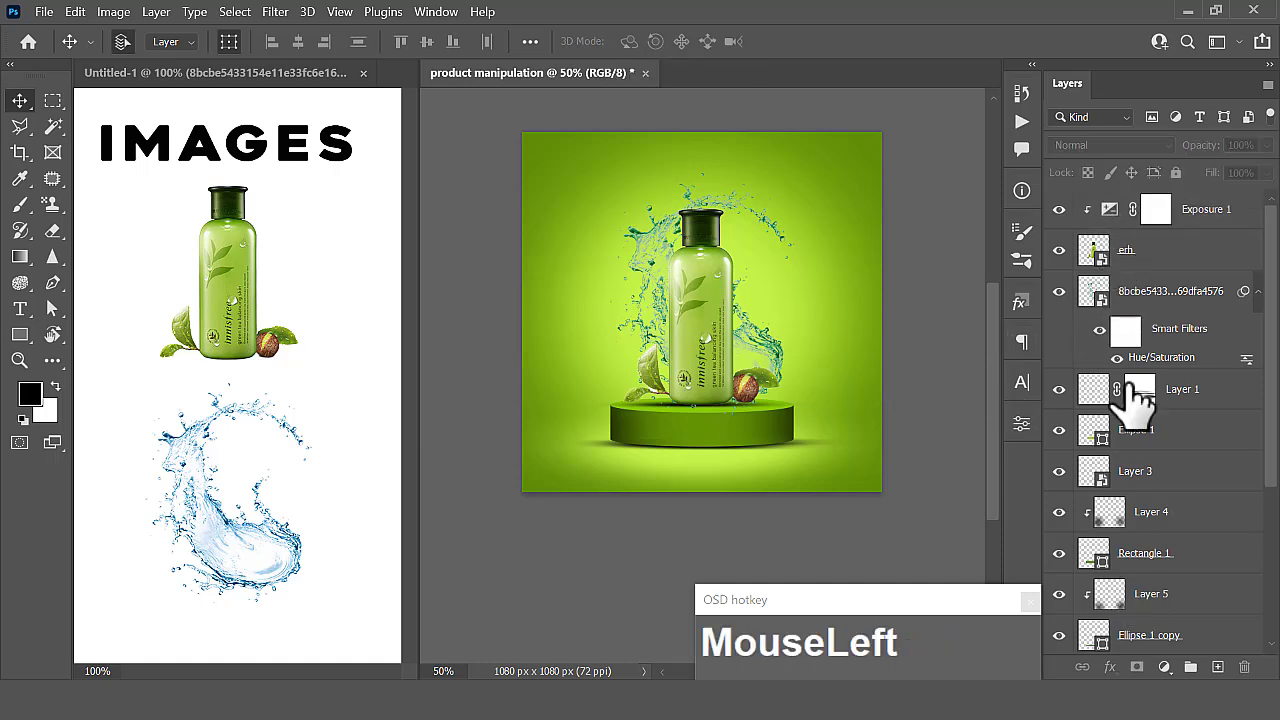
- Add a Color Lookup adjustment layer above Exposure 1 using the 3Strip.look 3DLUT file
click(1123, 207)
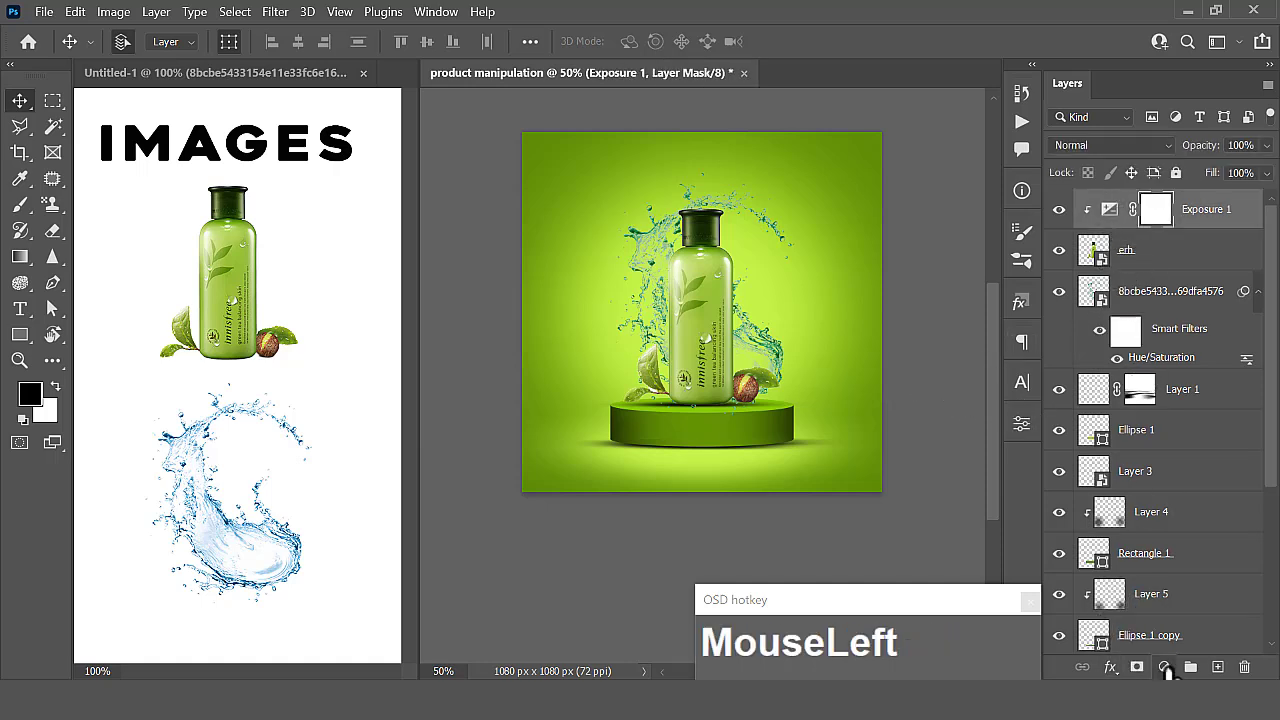
click(1165, 668)
click(1058, 563)
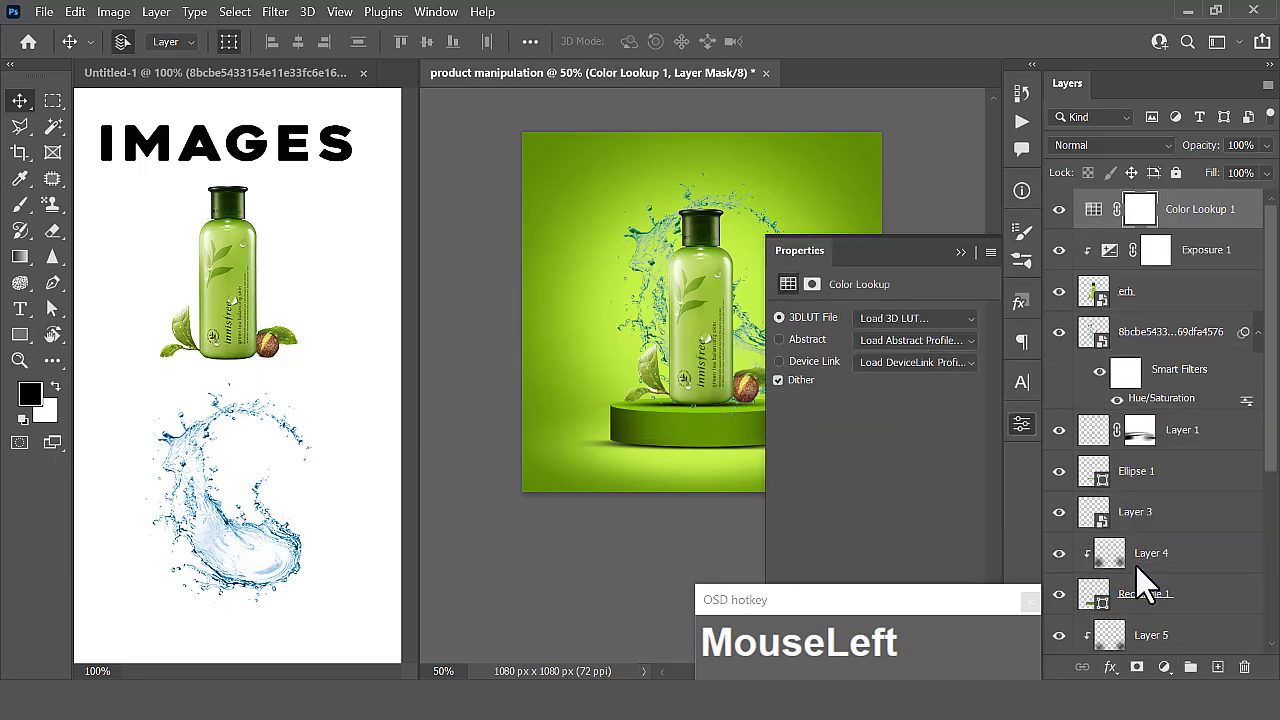
click(905, 318)
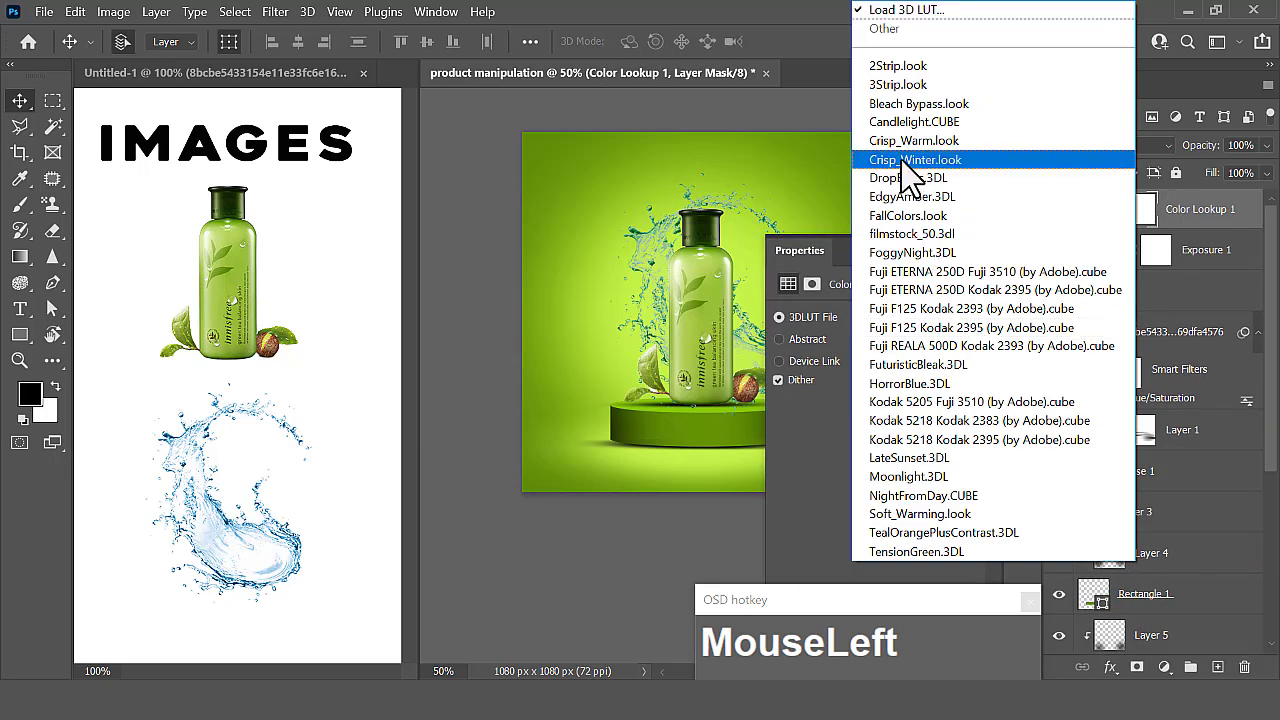
click(893, 90)
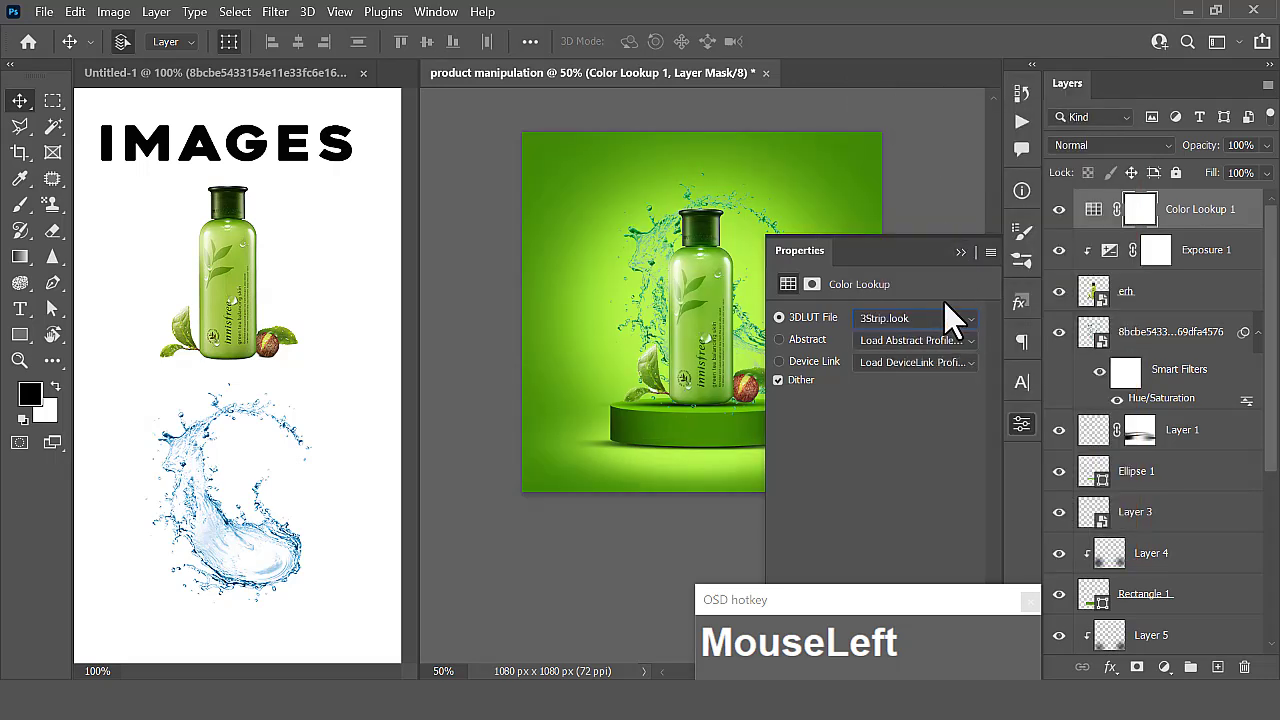
click(960, 252)
click(943, 400)
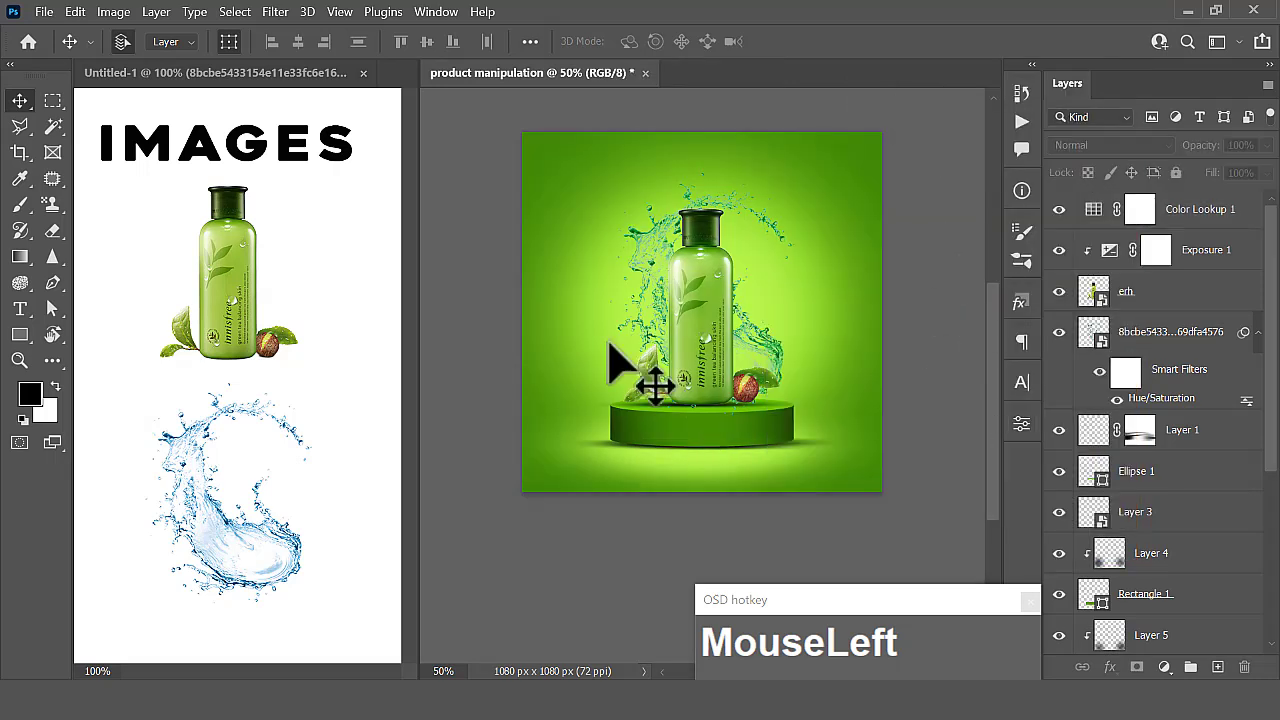
key(ctrl+plus)
scroll(668, 285, up, 1)
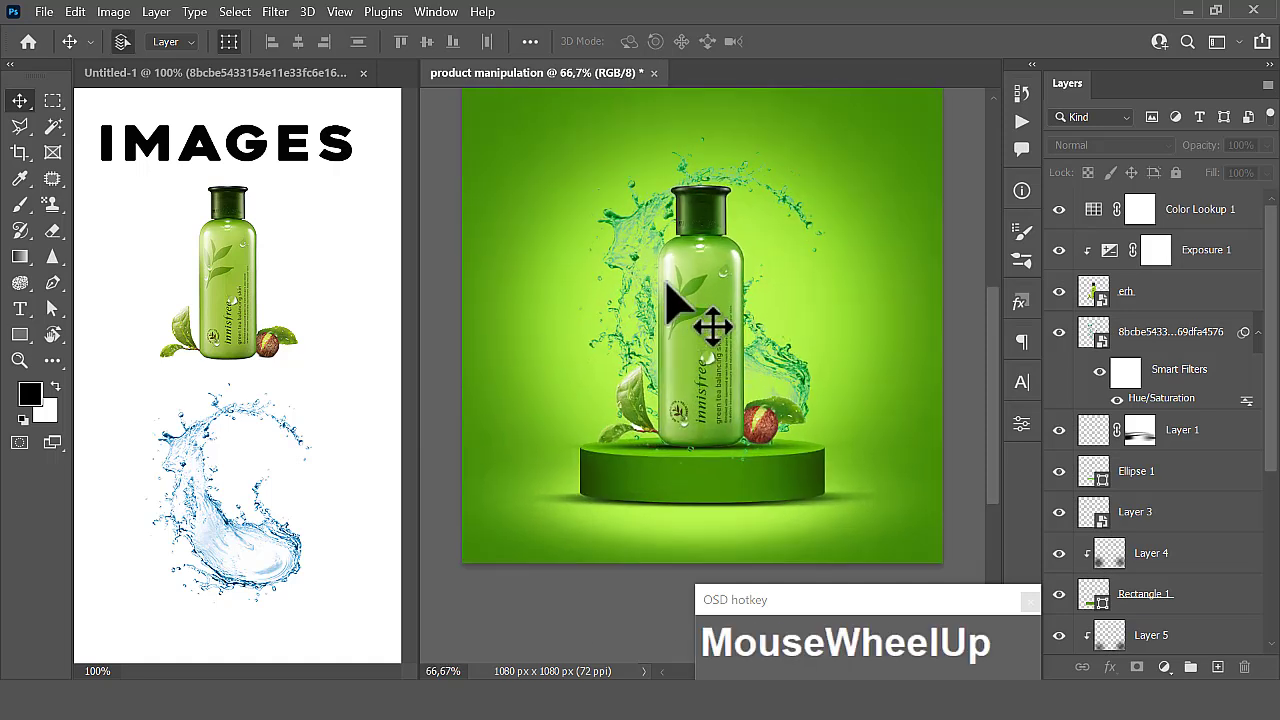
scroll(668, 285, up, 1)
scroll(668, 285, down, 1)
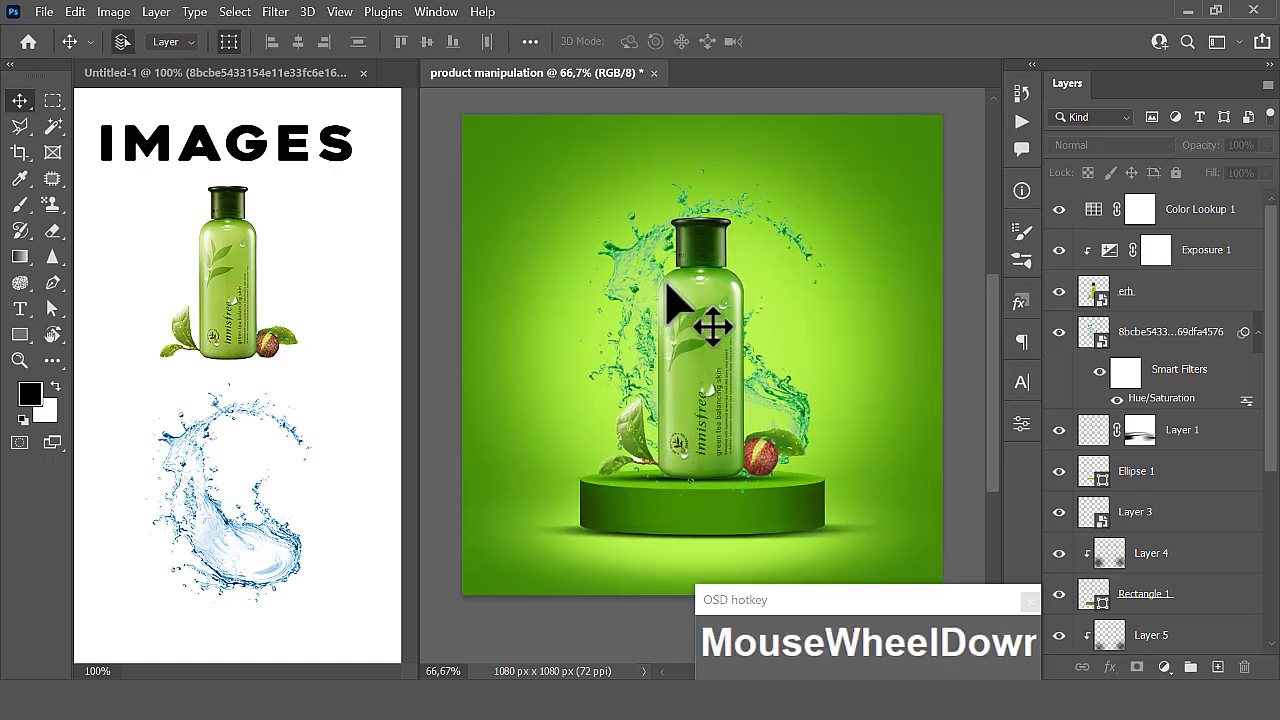